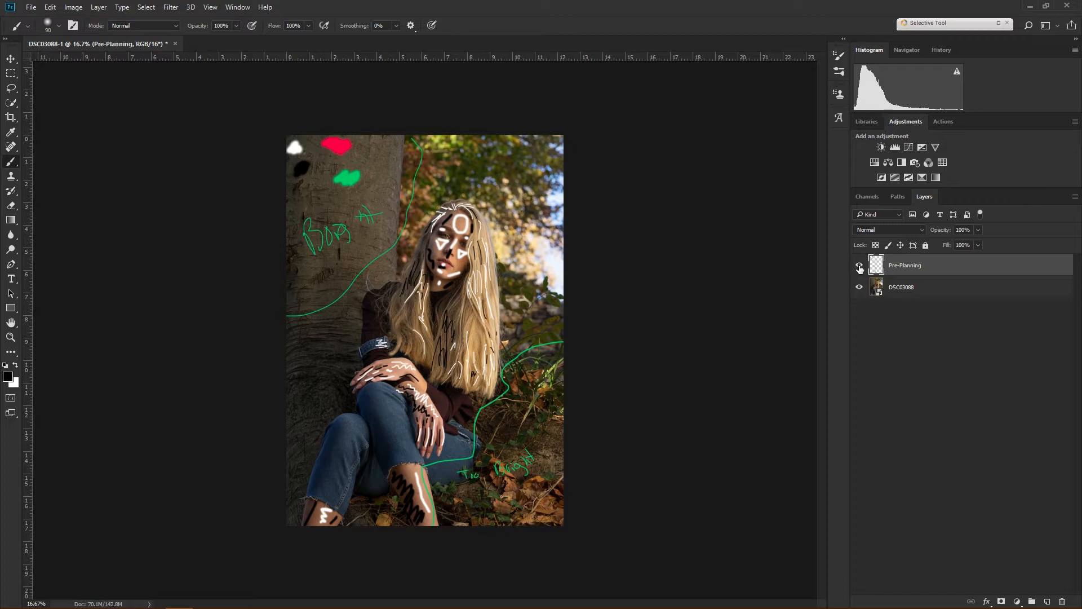
Delete the Pre-Planning layer and add a new empty layer above the DSC03088 photo
left_click(859, 267)
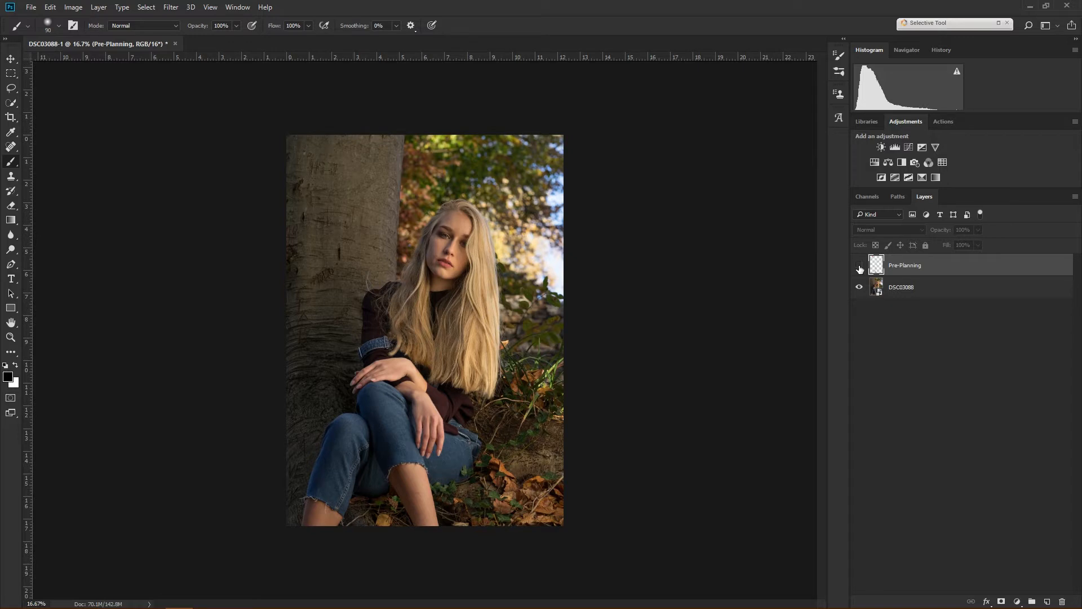
left_click(860, 268)
left_click(1070, 599)
left_click(539, 257)
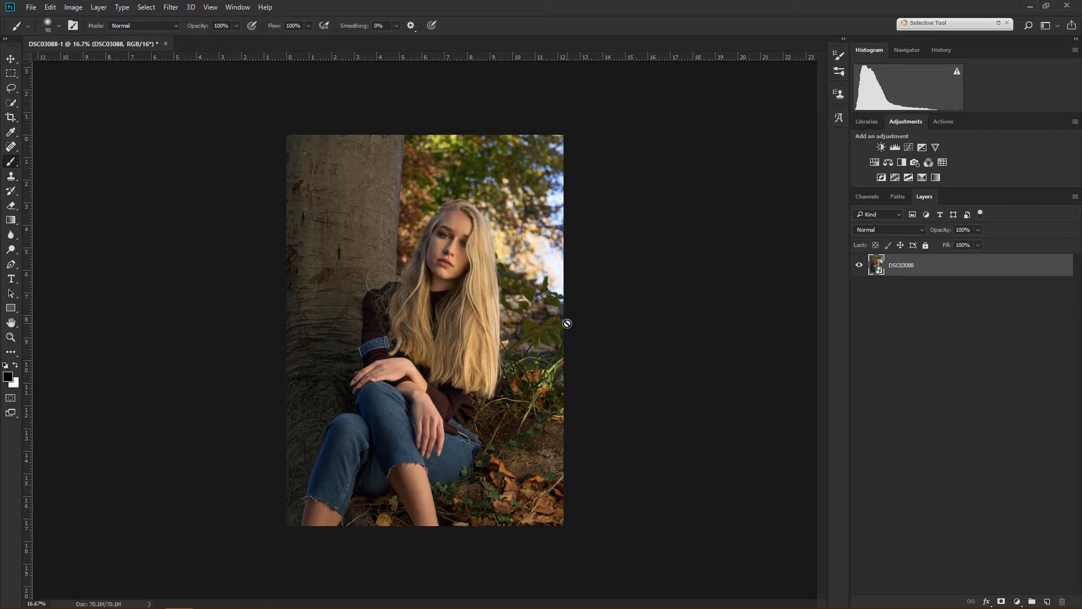
left_click(1047, 601)
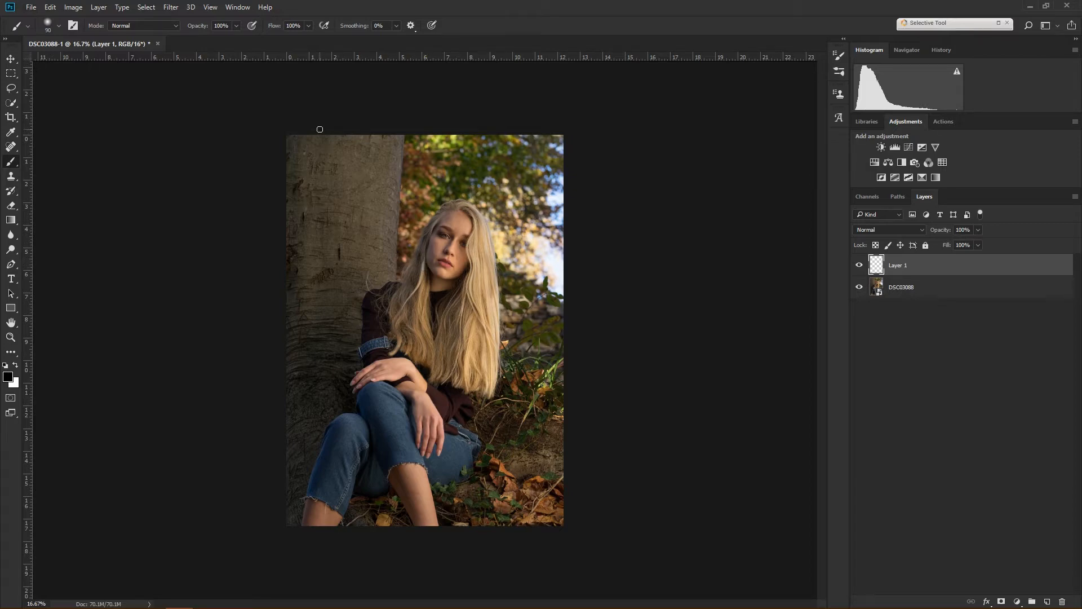
Paint a white swatch and a black swatch side by side on the upper part of the tree trunk
scroll(366, 184, "up", 5)
scroll(276, 141, "up", 2)
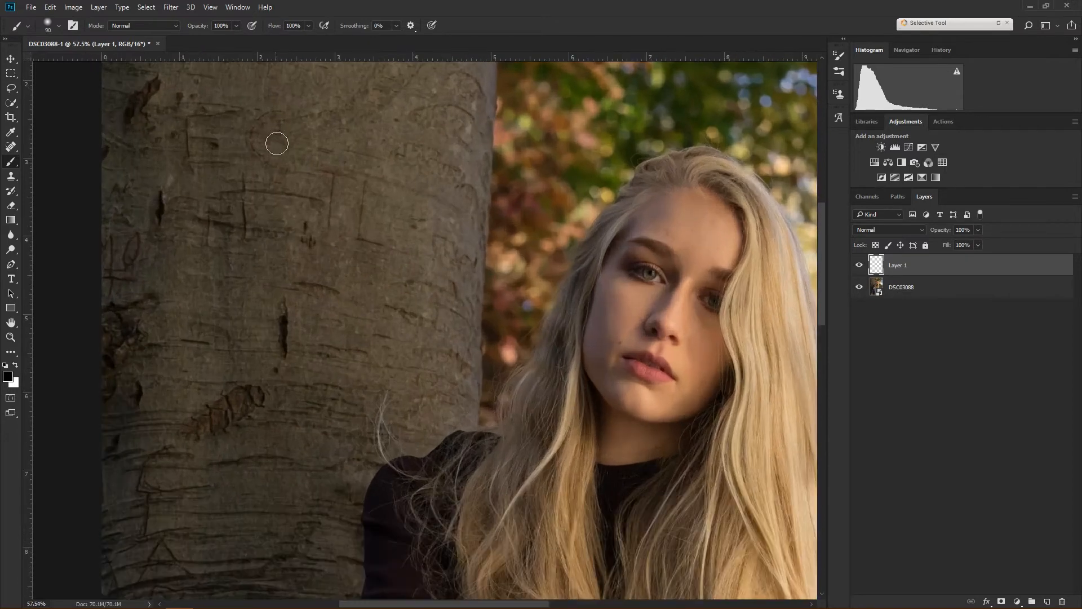
left_click_drag(275, 140, 409, 319)
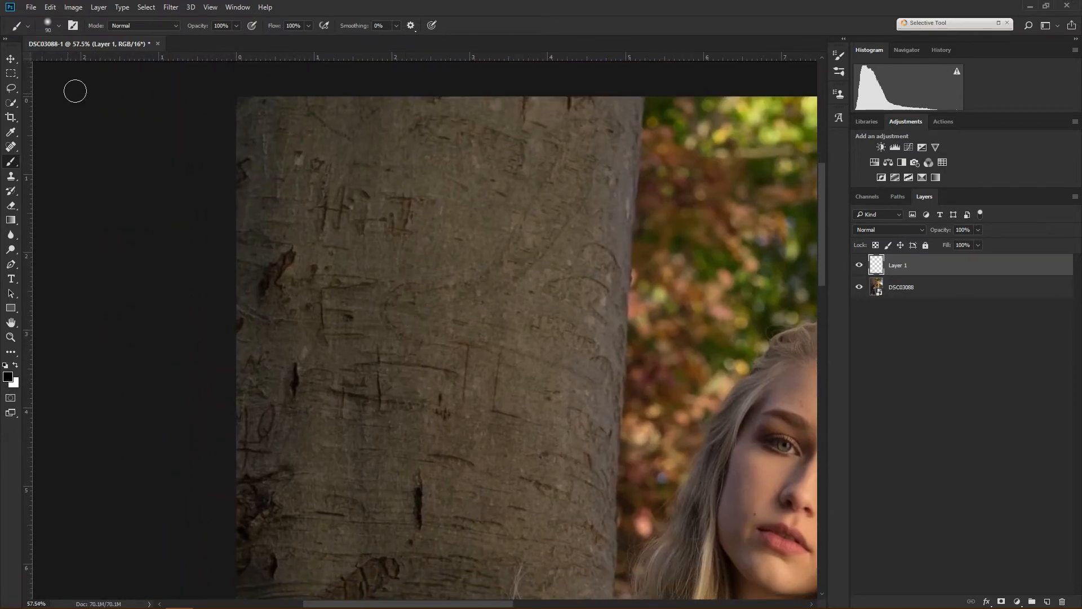
key("x")
left_click_drag(290, 128, 290, 150)
key("x")
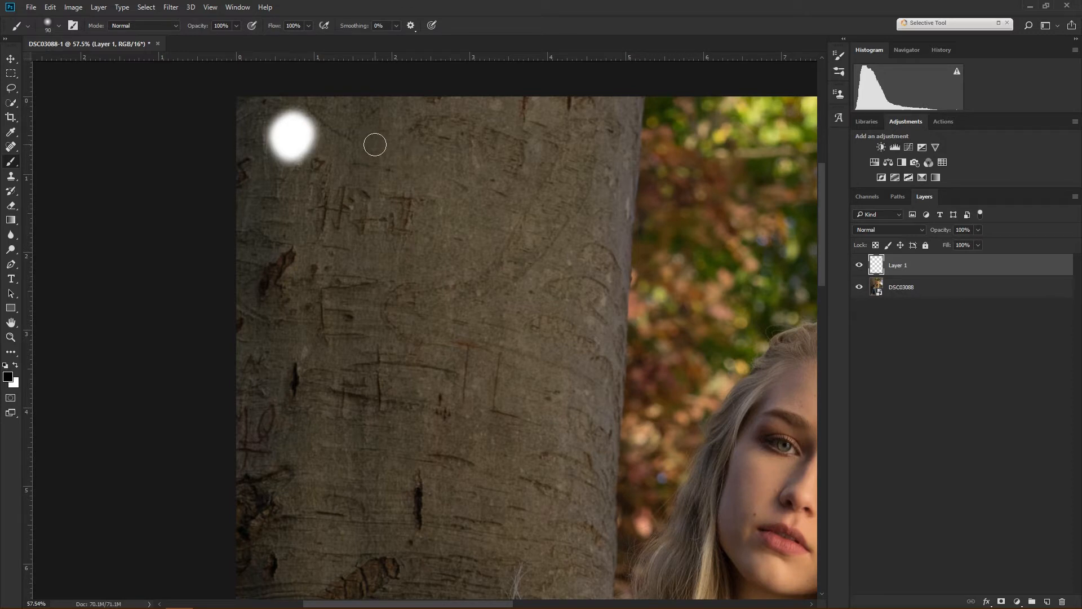
left_click_drag(398, 138, 411, 150)
Set the foreground colour to bright red and paint a red swatch on the trunk below the white one
key("x")
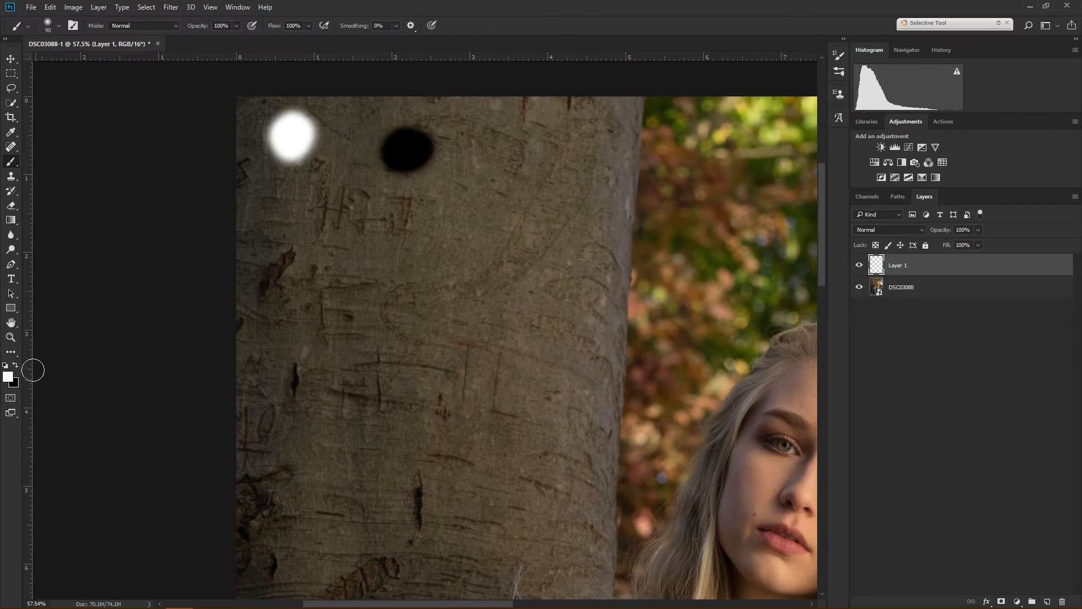
left_click(9, 376)
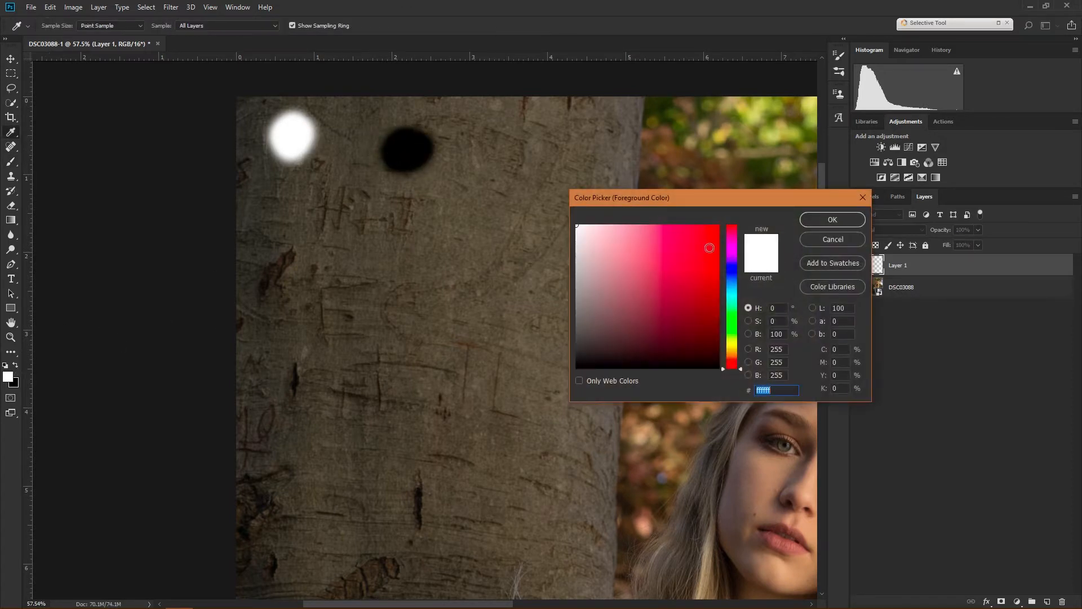
left_click(711, 247)
left_click(832, 219)
left_click_drag(285, 222, 313, 234)
Set the other colour to bright cyan and paint a cyan swatch on the trunk below the black one
key("x")
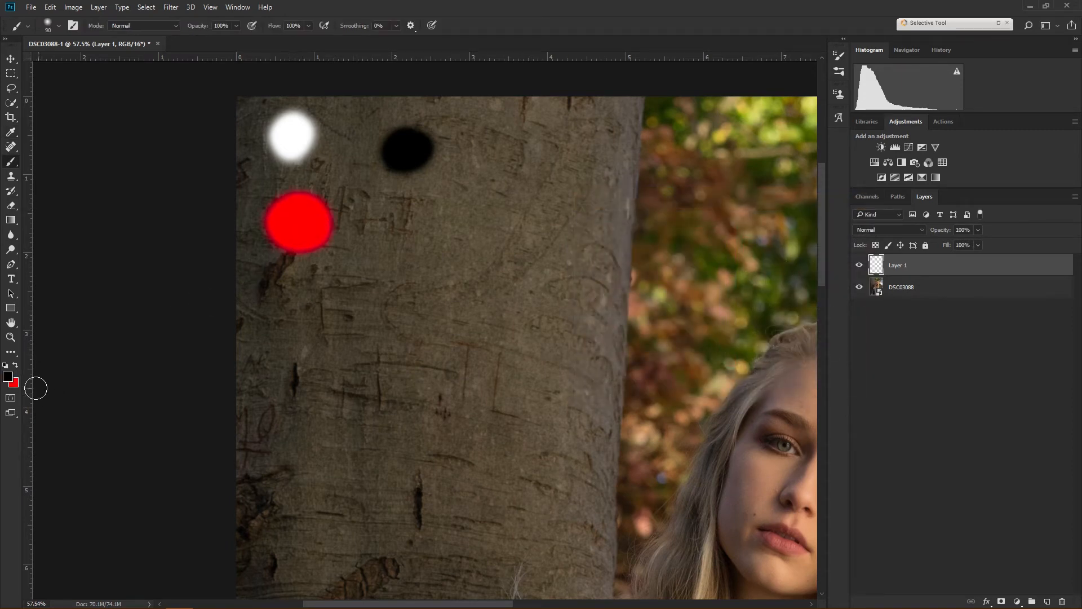
left_click(7, 376)
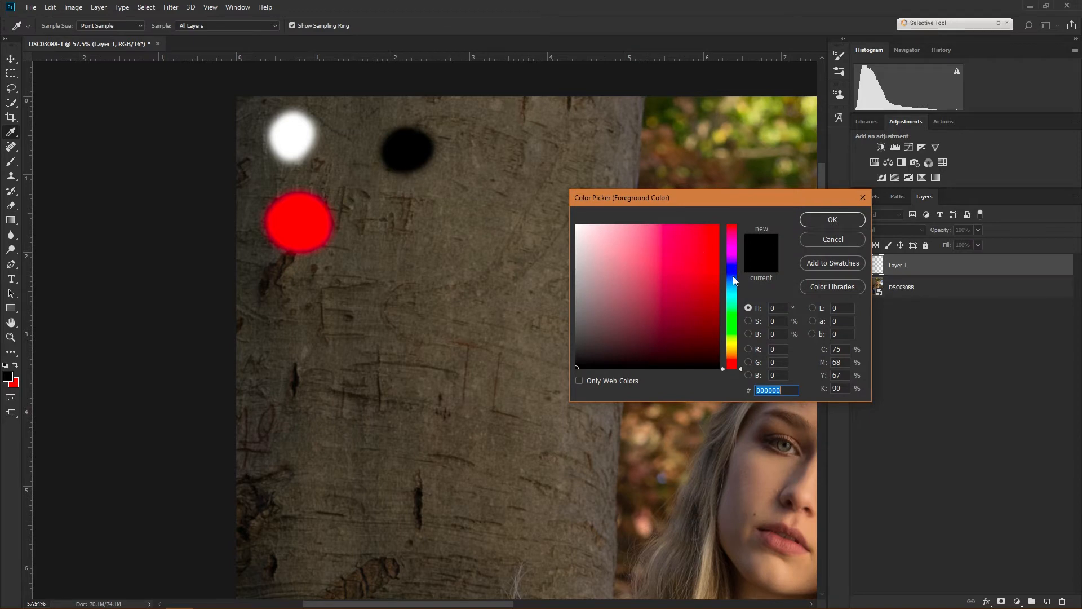
left_click_drag(732, 279, 732, 326)
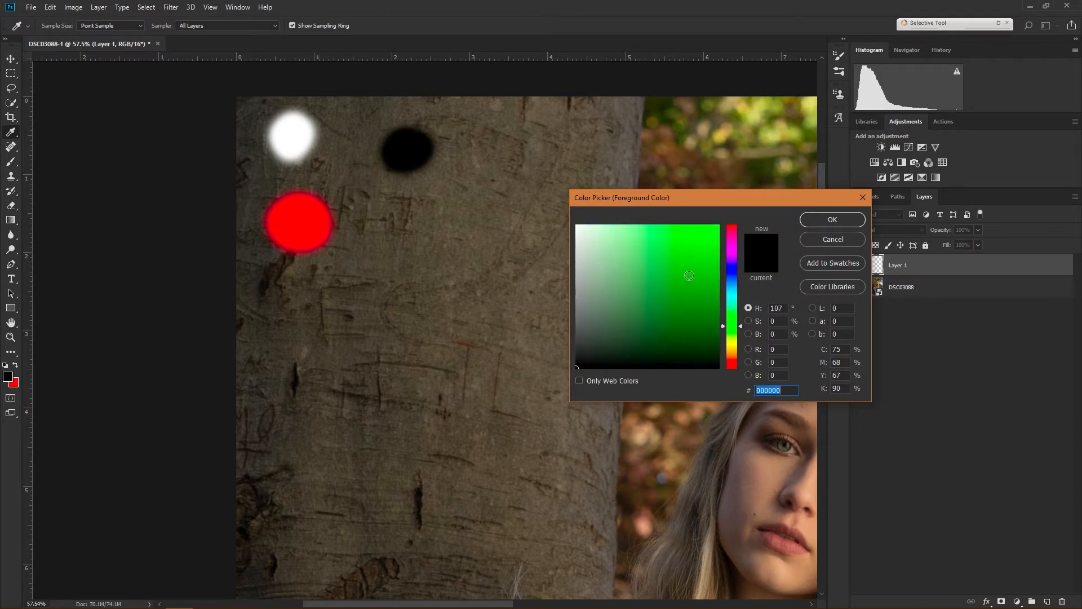
left_click(662, 235)
left_click(650, 279)
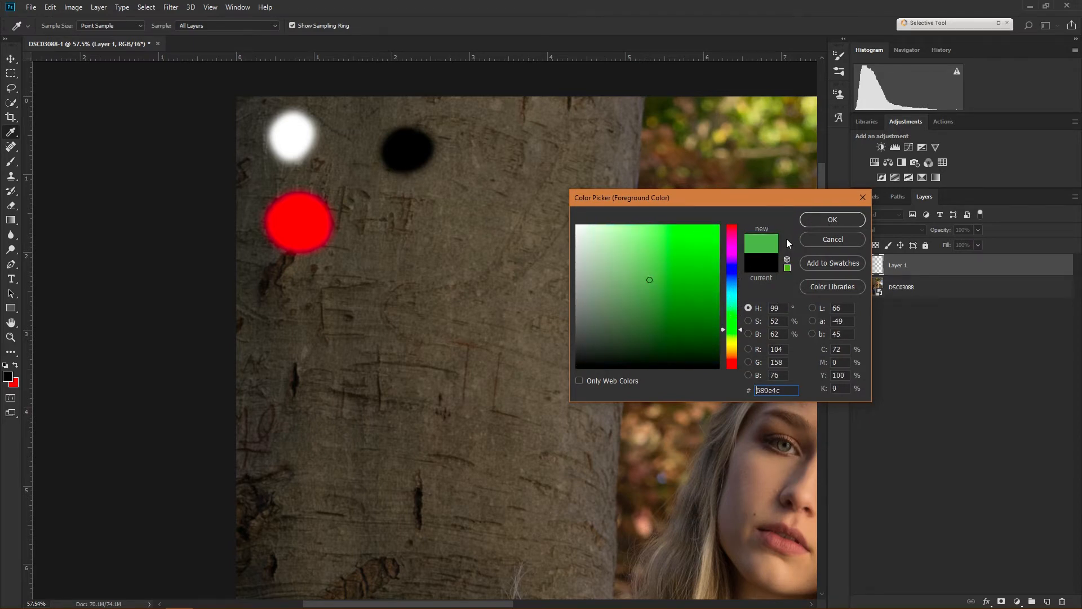
left_click(731, 305)
left_click_drag(732, 303, 732, 297)
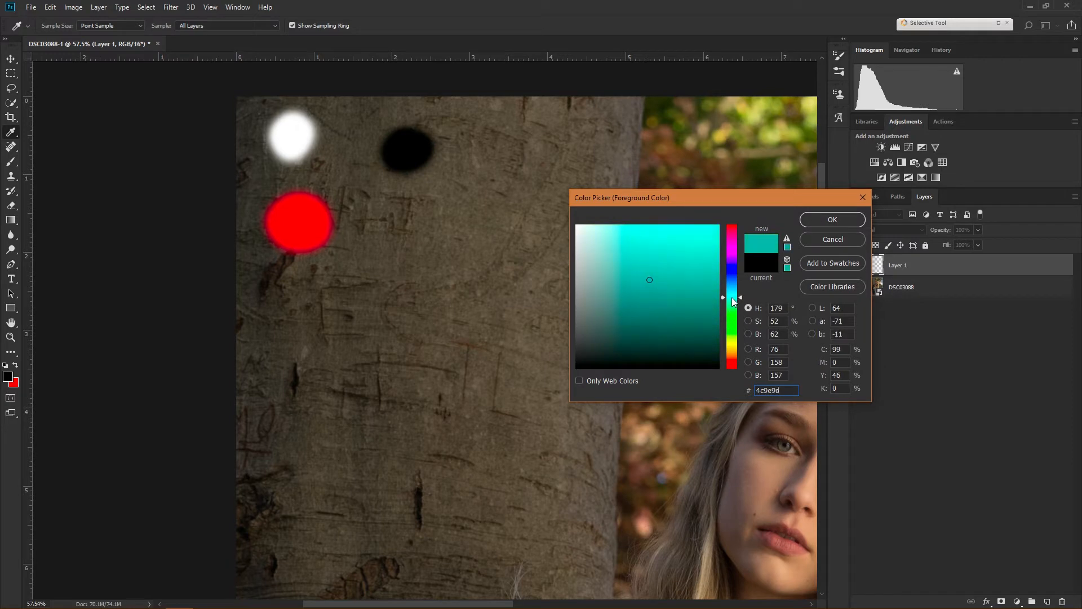
left_click(647, 238)
left_click(832, 220)
key("b")
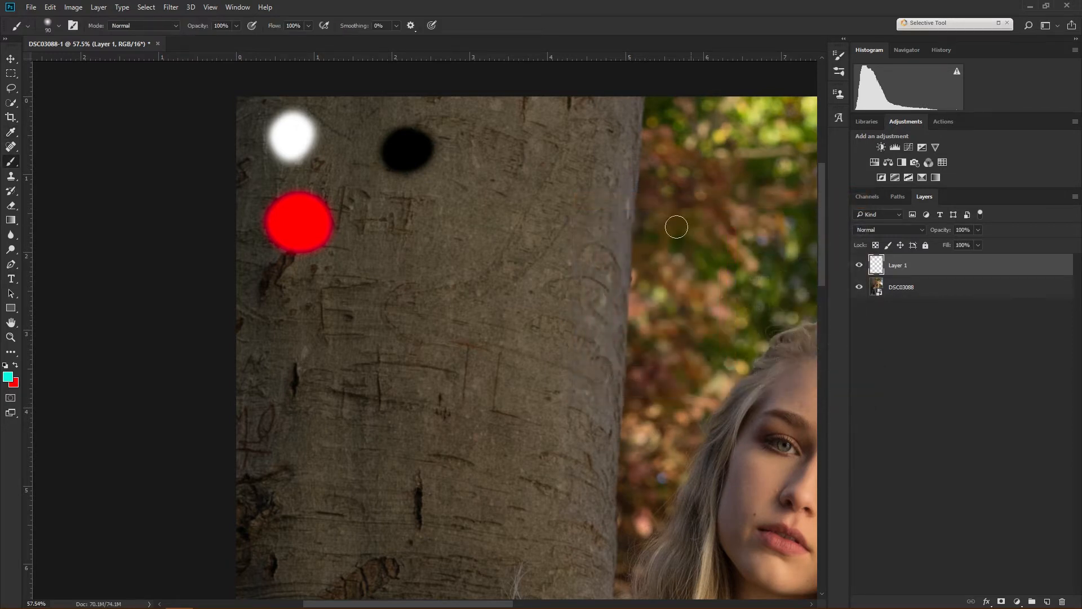
mouse_move(415, 213)
left_mouse_down()
mouse_move(419, 228)
mouse_move(432, 220)
mouse_move(407, 242)
left_mouse_up()
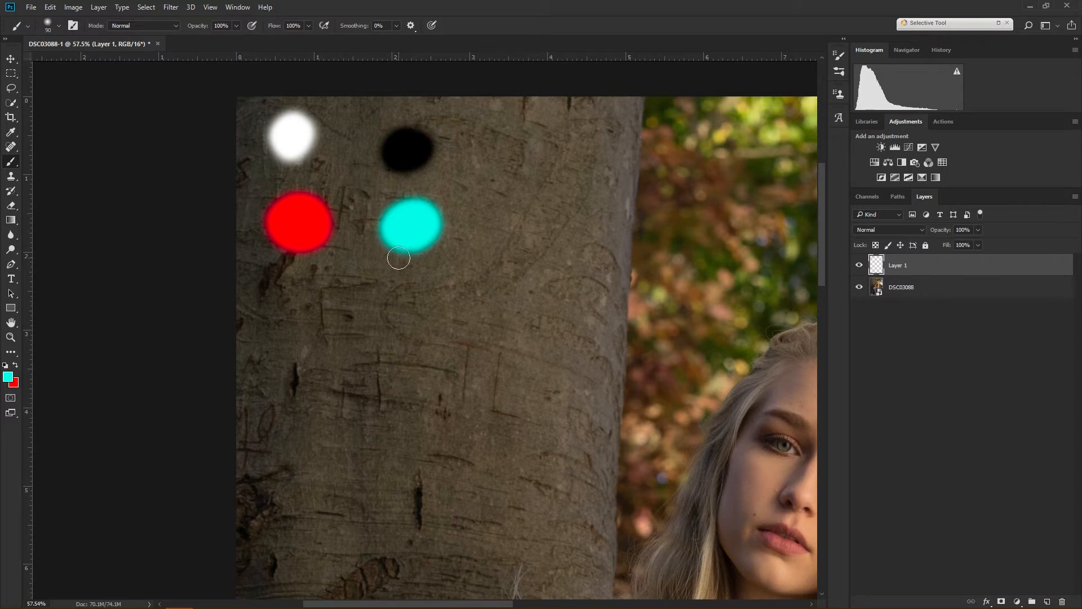
scroll(427, 289, "down", 3)
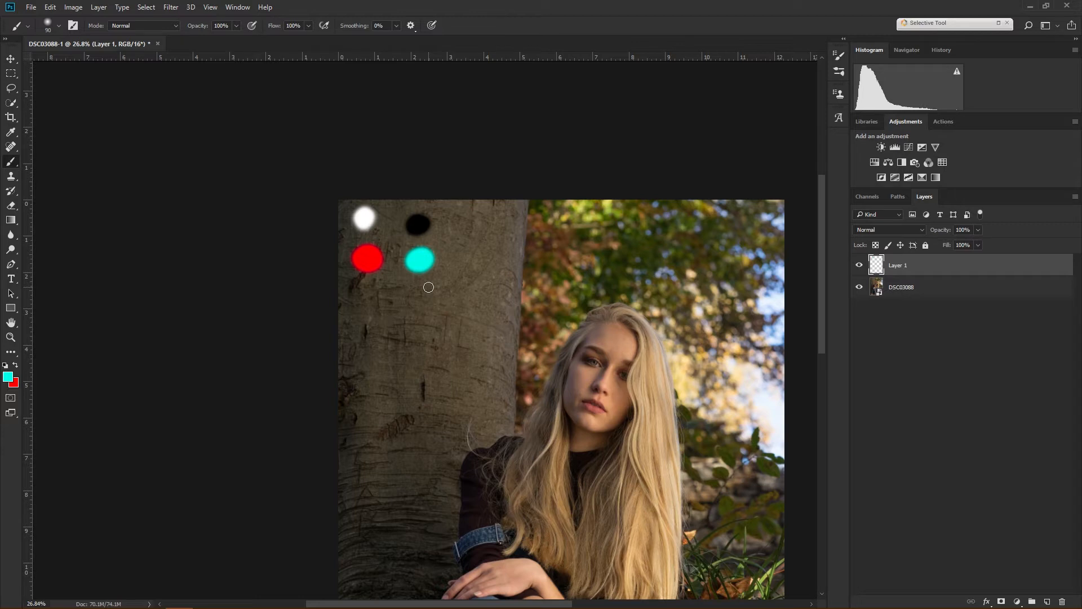
scroll(418, 223, "up", 3)
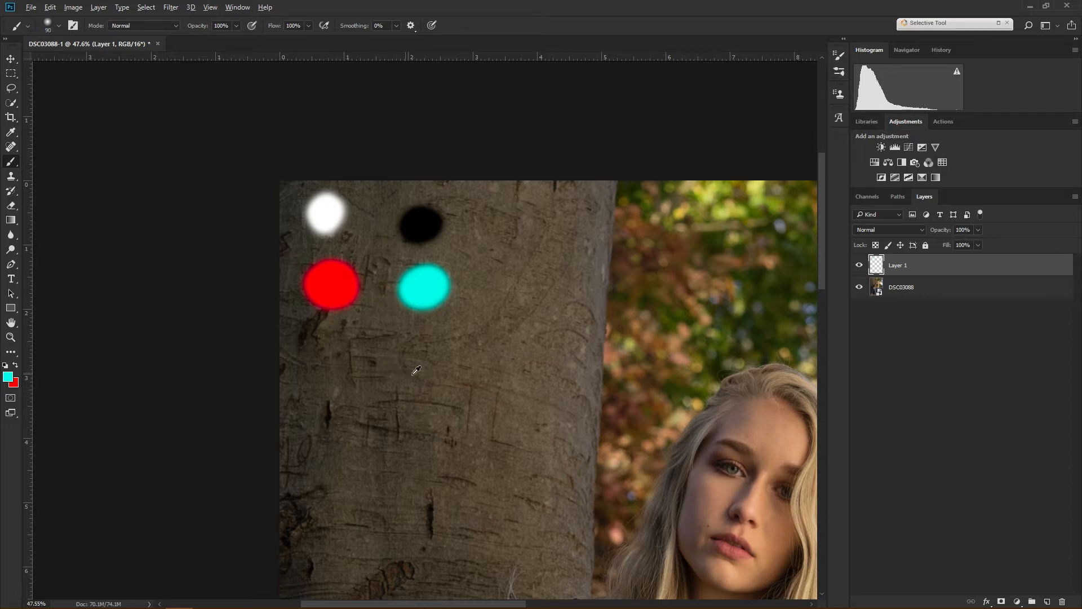
scroll(420, 367, "down", 4)
scroll(420, 367, "down", 2)
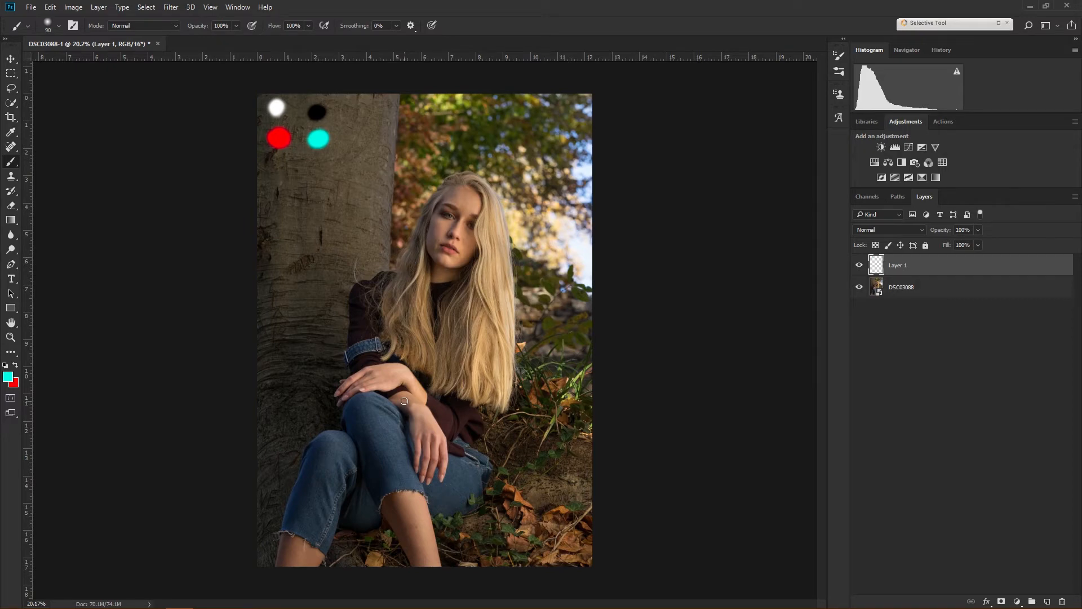
Reset the colours to default and paint a white nose-bridge line and a white forehead circle with a size 20 brush
scroll(439, 252, "up", 4)
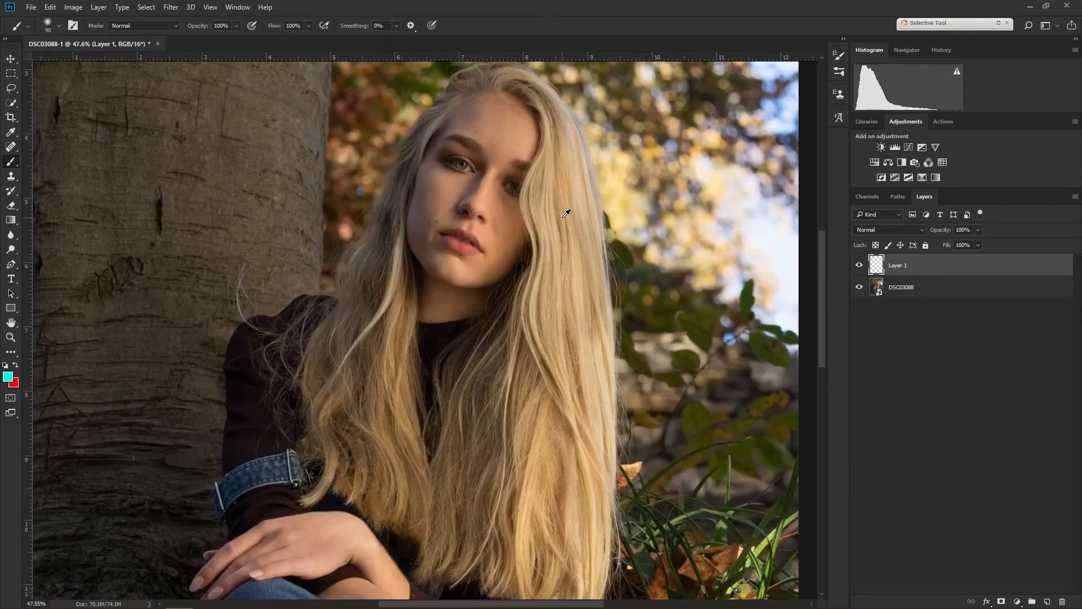
key("d")
scroll(527, 169, "up", 1)
left_click_drag(565, 172, 425, 240)
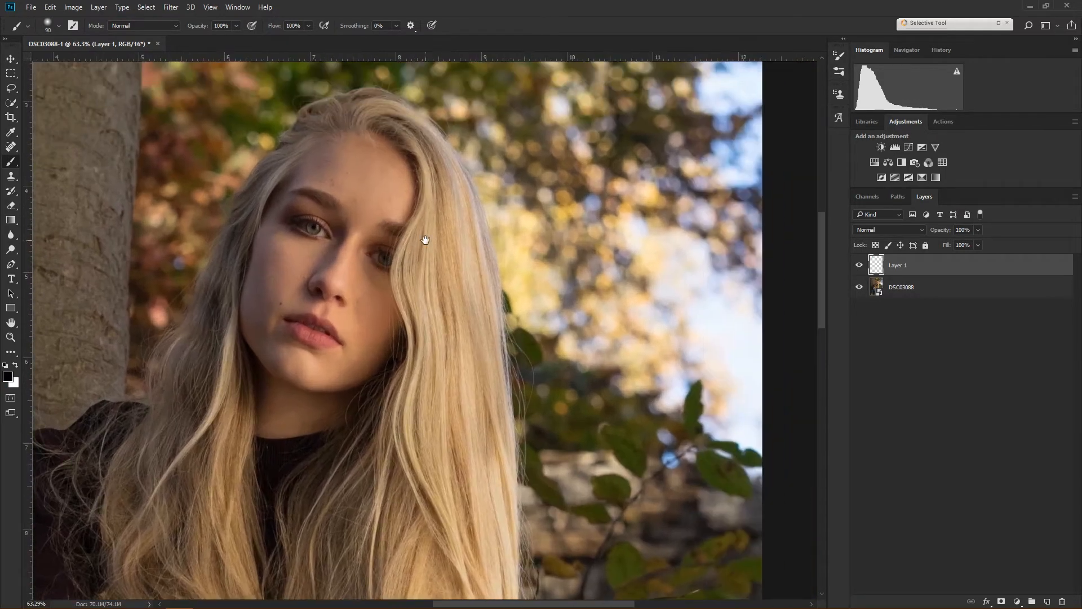
key("x")
key("bracketleft")
key("bracketleft")
key("bracketleft")
key("bracketleft")
key("bracketleft")
key("bracketleft")
key("bracketleft")
key("bracketleft")
key("bracketleft")
key("bracketleft")
left_click_drag(329, 280, 356, 231)
mouse_move(373, 157)
left_mouse_down()
mouse_move(355, 187)
mouse_move(393, 189)
mouse_move(367, 160)
left_mouse_up()
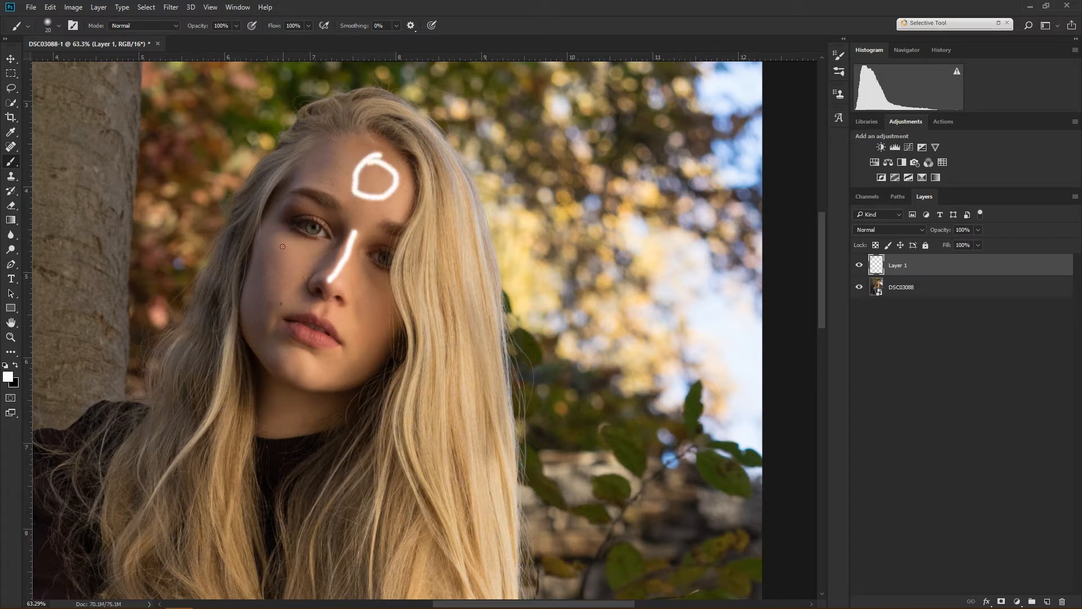
Paint white triangles under both eyes and a short white stroke at the outer end of the fully visible eyebrow
mouse_move(282, 246)
left_mouse_down()
mouse_move(291, 271)
mouse_move(319, 248)
mouse_move(284, 238)
left_mouse_up()
mouse_move(363, 269)
left_mouse_down()
mouse_move(374, 301)
mouse_move(391, 281)
mouse_move(370, 271)
left_mouse_up()
left_click_drag(310, 206, 288, 197)
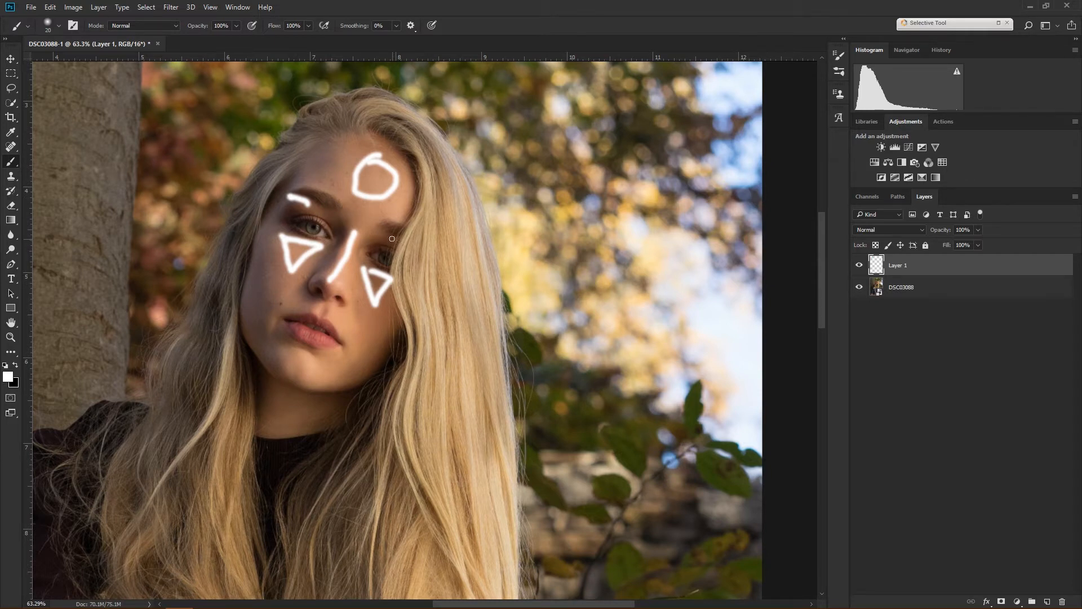
Paint black strokes along both eyebrows
key("x")
left_click_drag(333, 202, 300, 191)
mouse_move(399, 230)
left_mouse_down()
mouse_move(387, 225)
mouse_move(405, 232)
left_mouse_up()
Mark the chin with a white line above a black one, and contour the sides and base of the nose in black
key("x")
mouse_move(288, 349)
left_mouse_down()
mouse_move(326, 367)
mouse_move(313, 372)
mouse_move(322, 378)
left_mouse_up()
key("x")
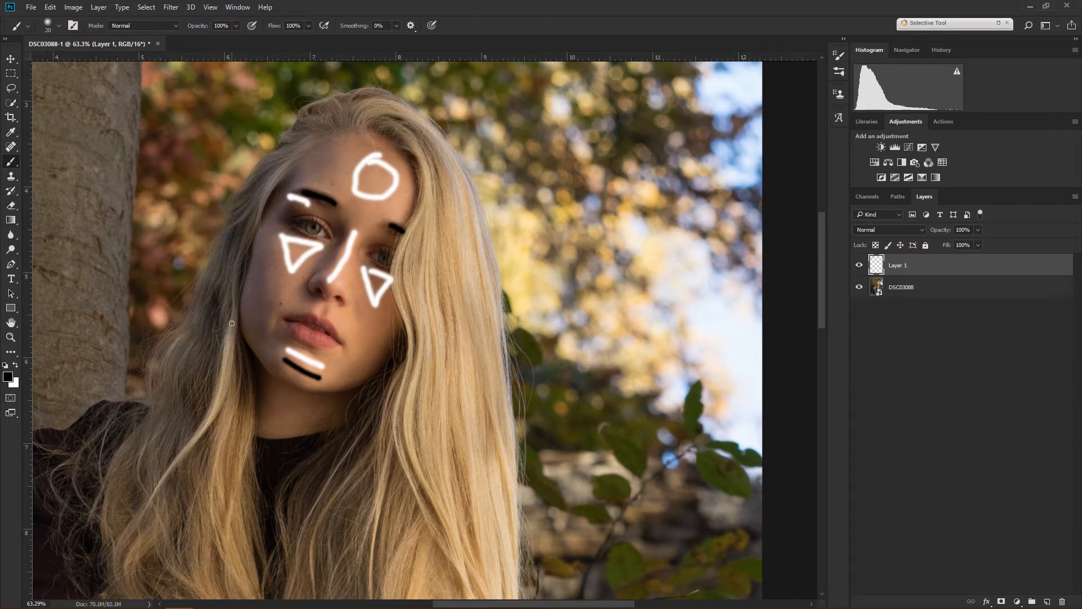
left_click_drag(320, 313, 326, 276)
mouse_move(336, 230)
left_mouse_down()
mouse_move(317, 275)
mouse_move(351, 277)
mouse_move(380, 251)
left_mouse_up()
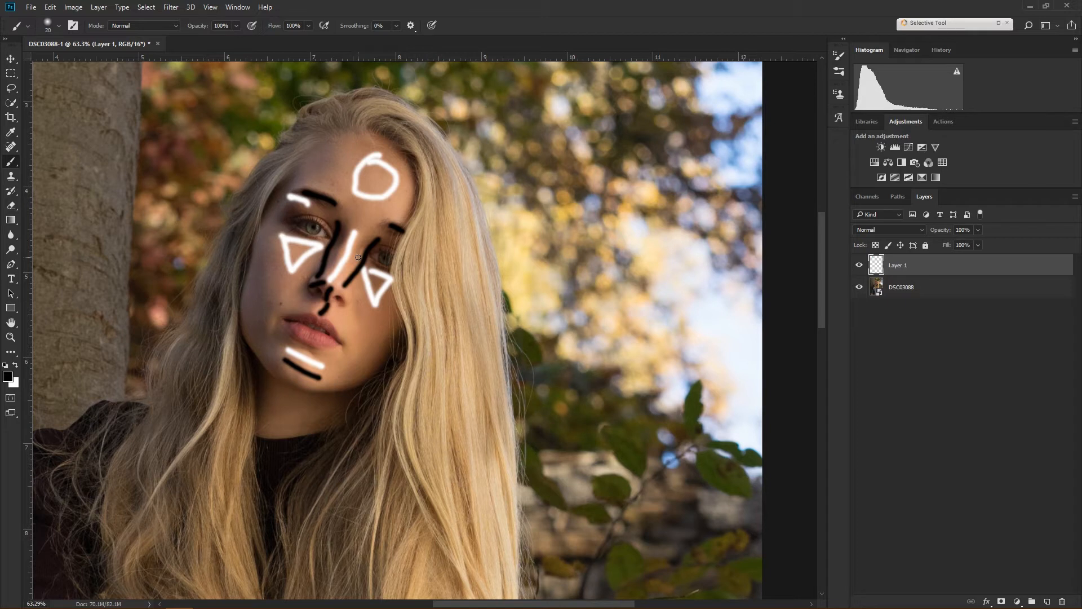
Paint a white highlight on the neck and black contour lines along the neck's sides and the jaw
key("x")
left_click_drag(273, 433, 297, 404)
key("x")
left_click_drag(260, 370, 255, 405)
mouse_move(312, 423)
left_mouse_down()
mouse_move(353, 397)
mouse_move(349, 379)
mouse_move(406, 333)
left_mouse_up()
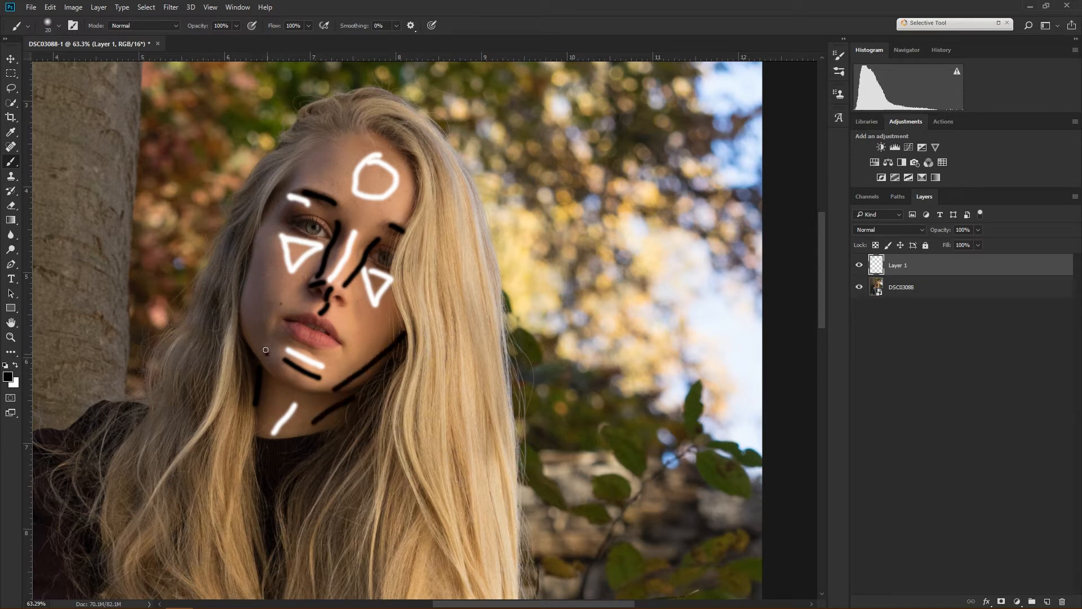
Paint black contour lines down the outer cheek and around the forehead's hairline
left_click_drag(266, 350, 266, 249)
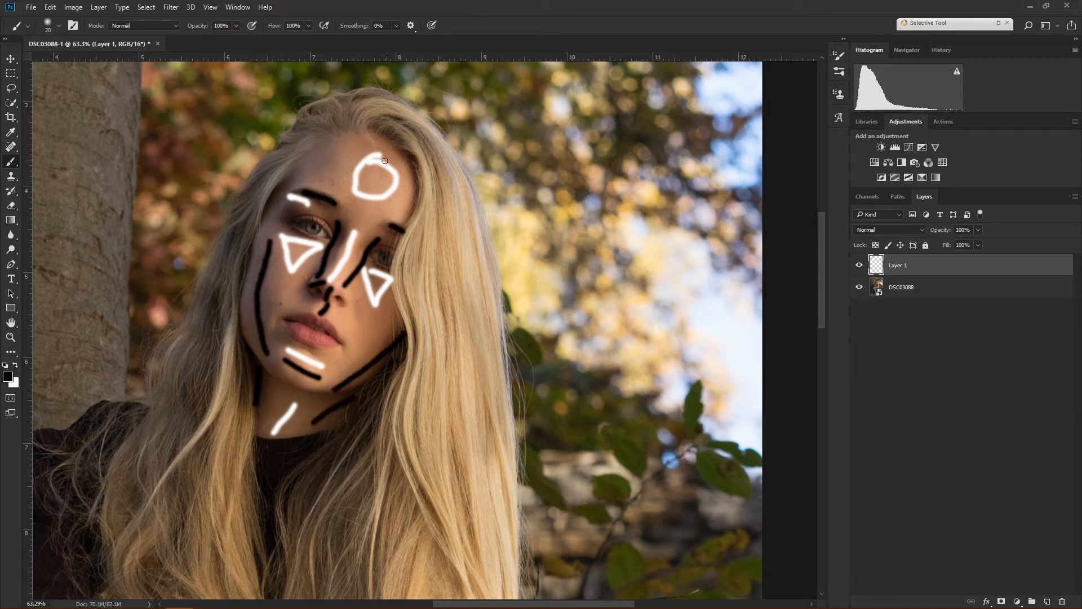
mouse_move(315, 174)
left_mouse_down()
mouse_move(336, 139)
mouse_move(365, 124)
left_mouse_up()
mouse_move(303, 153)
left_mouse_down()
mouse_move(326, 129)
mouse_move(383, 133)
mouse_move(405, 148)
left_mouse_up()
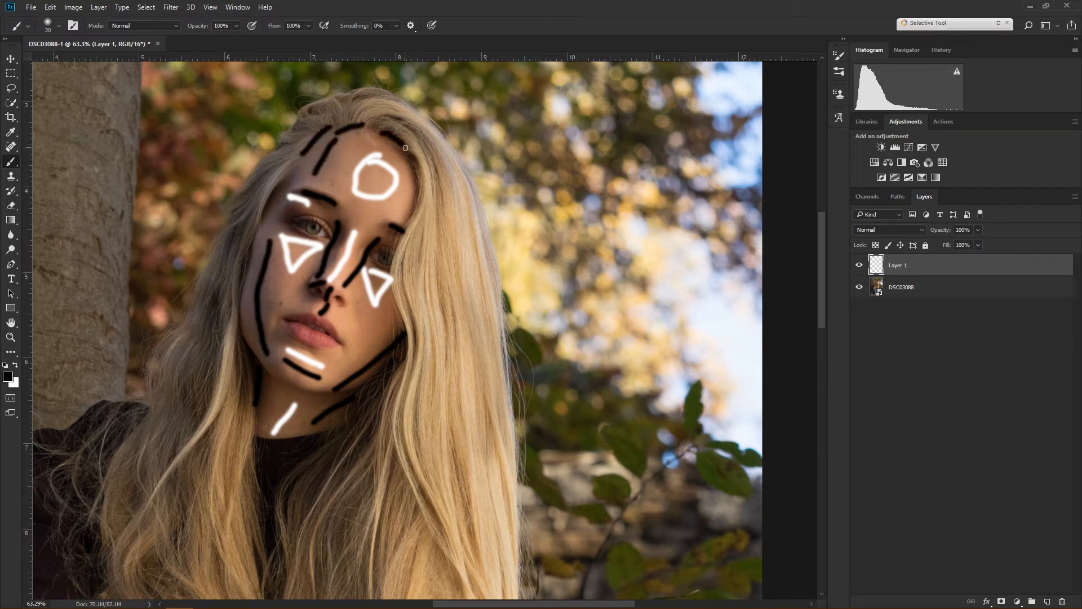
Paint a white highlight along the upper hand's lower edge and a black shading line along the underside of its wrist
left_click_drag(436, 233, 353, 112)
left_click_drag(314, 159, 425, 84)
left_click_drag(317, 264, 435, 65)
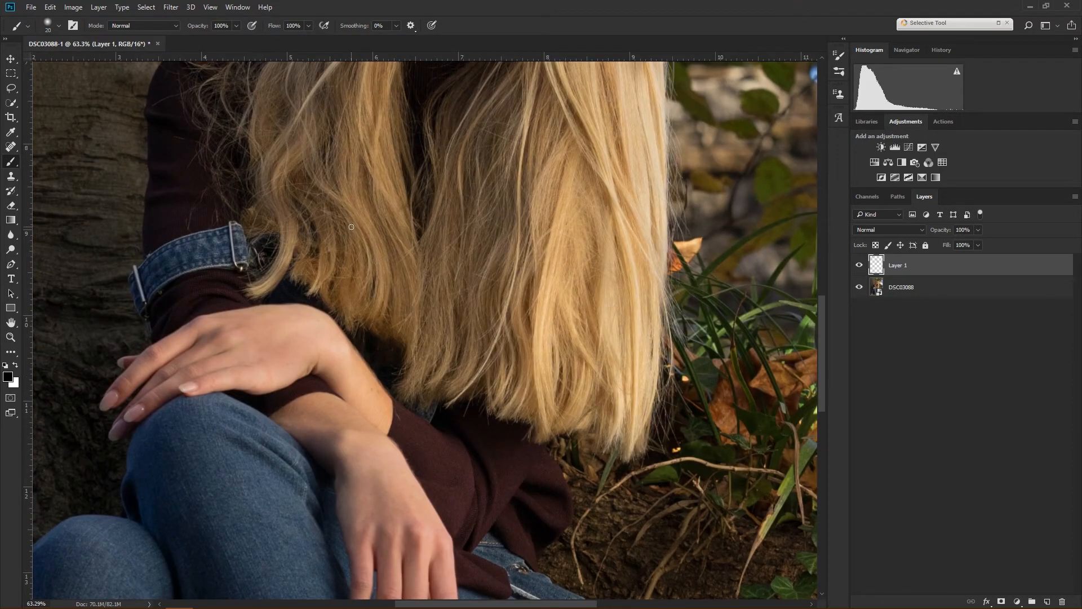
key("x")
mouse_move(214, 385)
left_mouse_down()
mouse_move(272, 377)
mouse_move(272, 367)
mouse_move(285, 382)
mouse_move(321, 364)
mouse_move(352, 370)
mouse_move(351, 406)
mouse_move(356, 392)
mouse_move(329, 371)
mouse_move(260, 384)
left_mouse_up()
key("x")
key("ctrl+z")
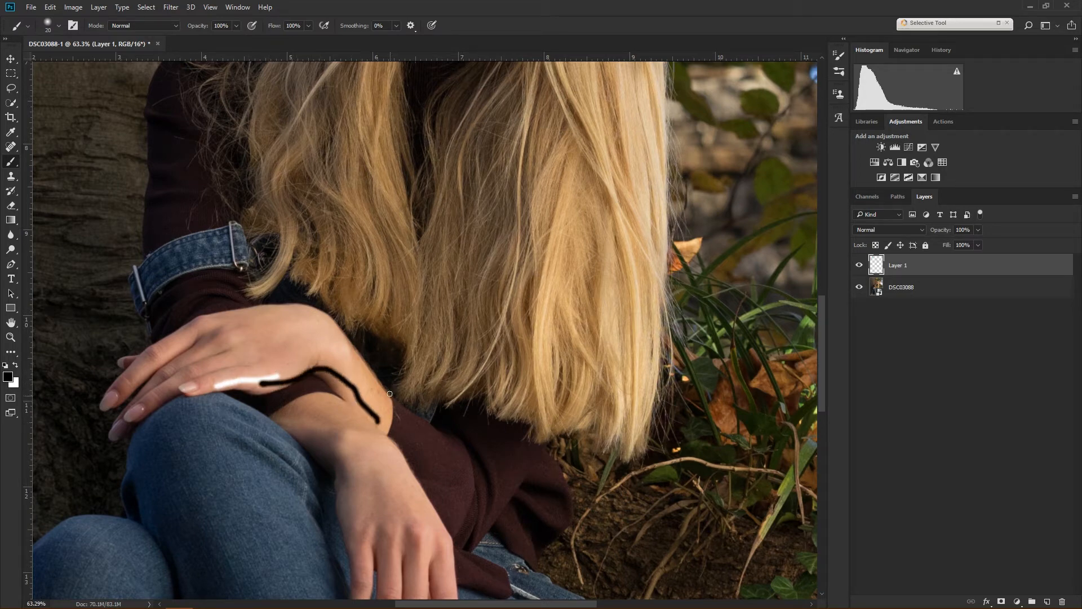
Paint white highlight strokes along the top of the upper hand's wrist
key("x")
left_click(372, 394)
mouse_move(366, 380)
left_mouse_down()
mouse_move(315, 329)
mouse_move(346, 342)
mouse_move(304, 329)
mouse_move(387, 400)
left_mouse_up()
key("x")
key("x")
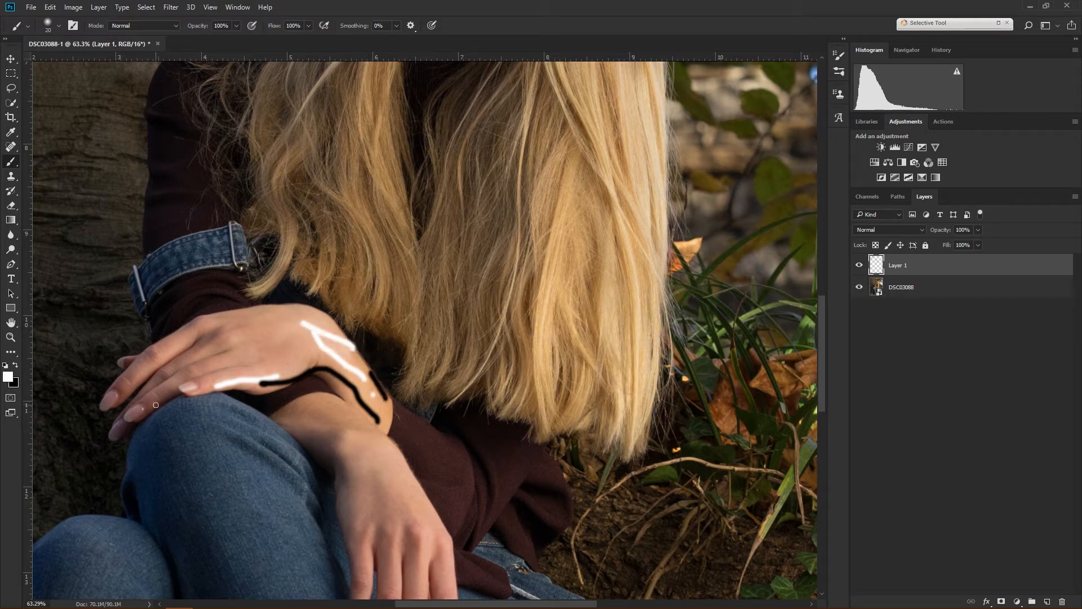
Mark the upper hand's fingers and knuckles with white highlights and black shading lines between the fingers
mouse_move(156, 405)
left_mouse_down()
mouse_move(220, 366)
mouse_move(156, 391)
mouse_move(258, 358)
mouse_move(232, 339)
mouse_move(247, 333)
left_mouse_up()
key("ctrl+z")
key("x")
key("x")
key("x")
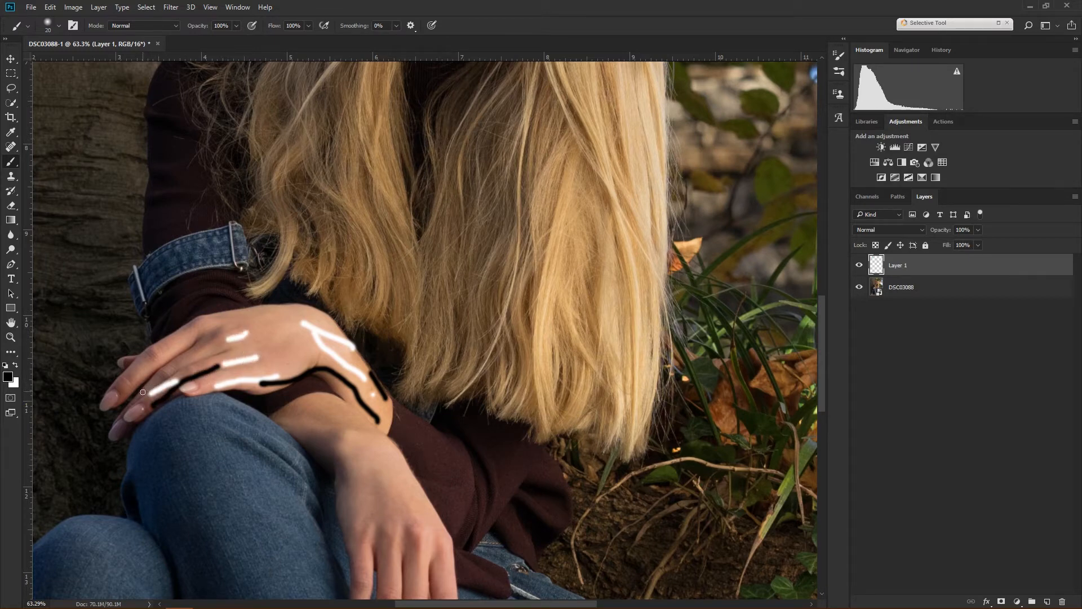
left_click_drag(144, 390, 208, 345)
key("x")
mouse_move(137, 372)
left_mouse_down()
mouse_move(188, 344)
mouse_move(136, 368)
mouse_move(195, 325)
left_mouse_up()
key("x")
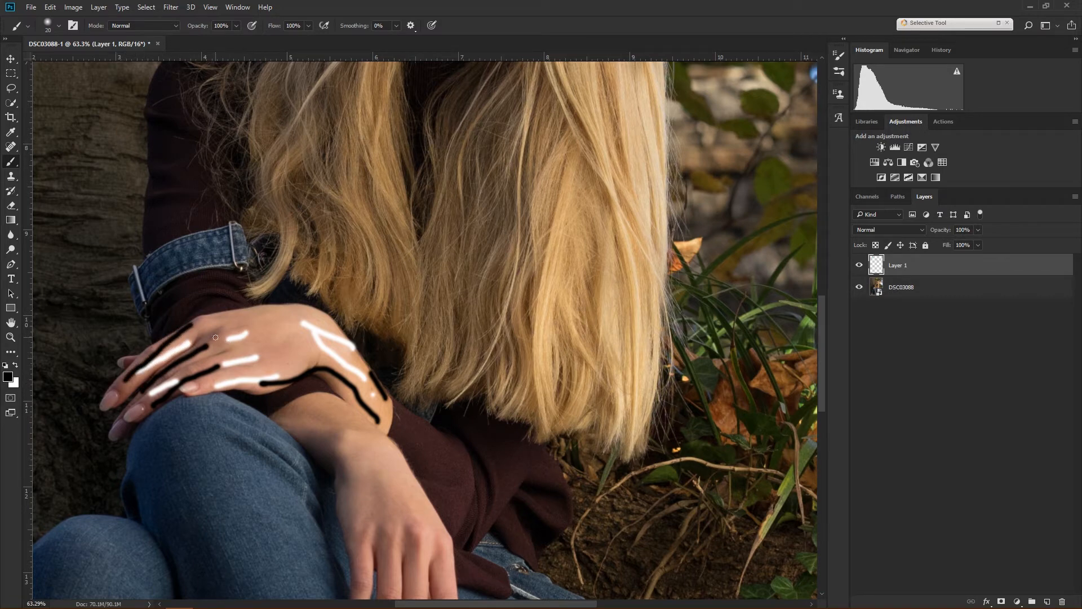
Paint a white zigzag on the back of the upper hand and short white strokes on the other forearm and wrist
key("x")
mouse_move(239, 317)
left_mouse_down()
mouse_move(289, 321)
mouse_move(293, 350)
left_mouse_up()
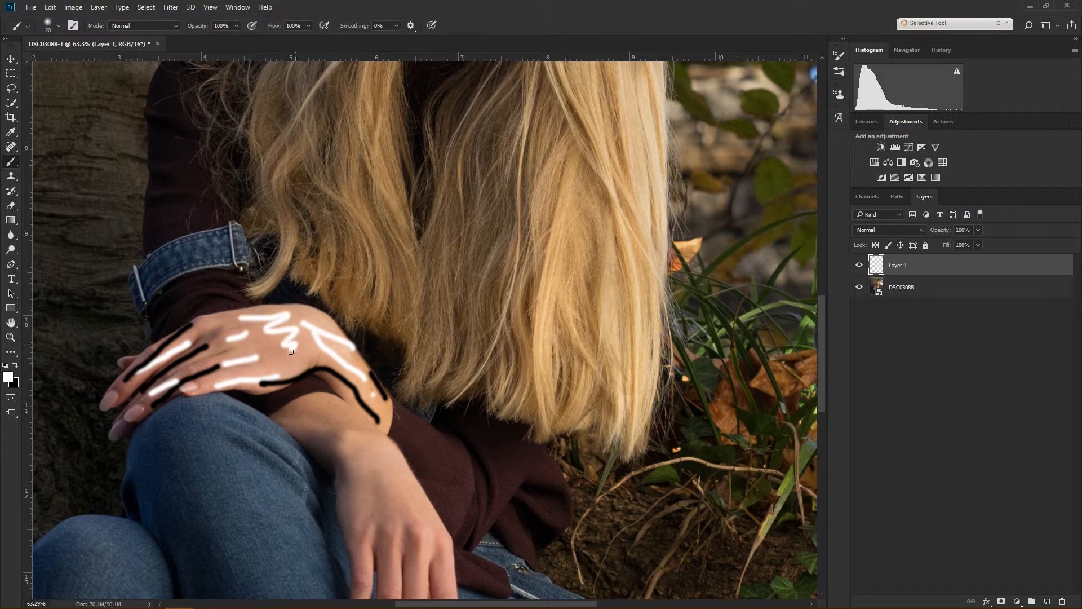
mouse_move(338, 407)
left_mouse_down()
mouse_move(273, 351)
mouse_move(251, 360)
mouse_move(319, 403)
mouse_move(353, 461)
left_mouse_up()
left_click_drag(291, 386, 318, 444)
Paint white highlight strokes on the back of the lower hand, plus black and white lines along its outermost finger
mouse_move(356, 582)
left_mouse_down()
mouse_move(303, 442)
mouse_move(313, 356)
left_mouse_up()
key("x")
key("x")
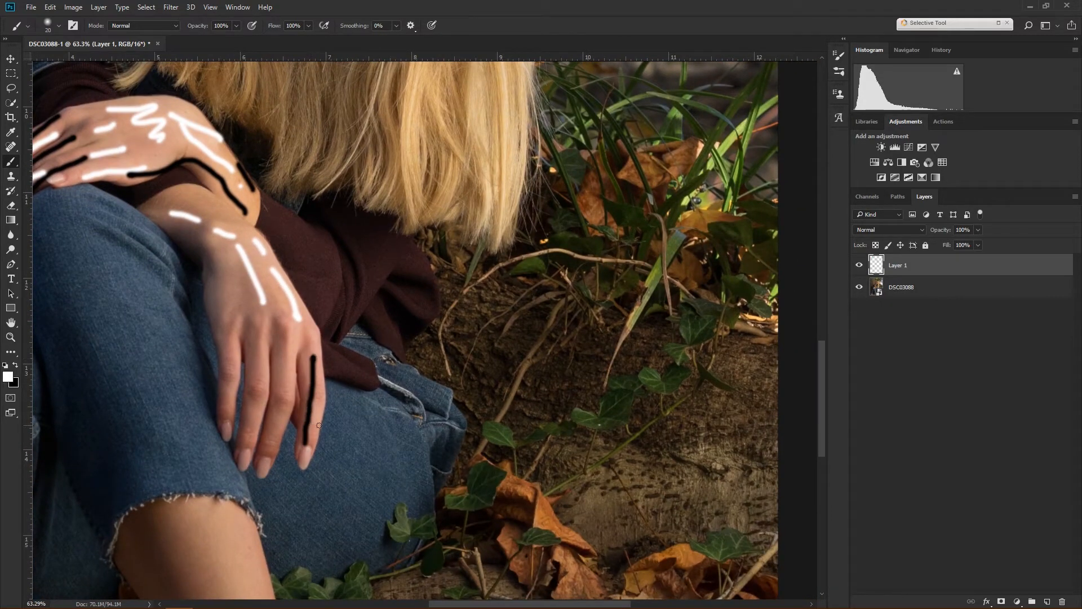
left_click_drag(319, 428, 320, 358)
key("x")
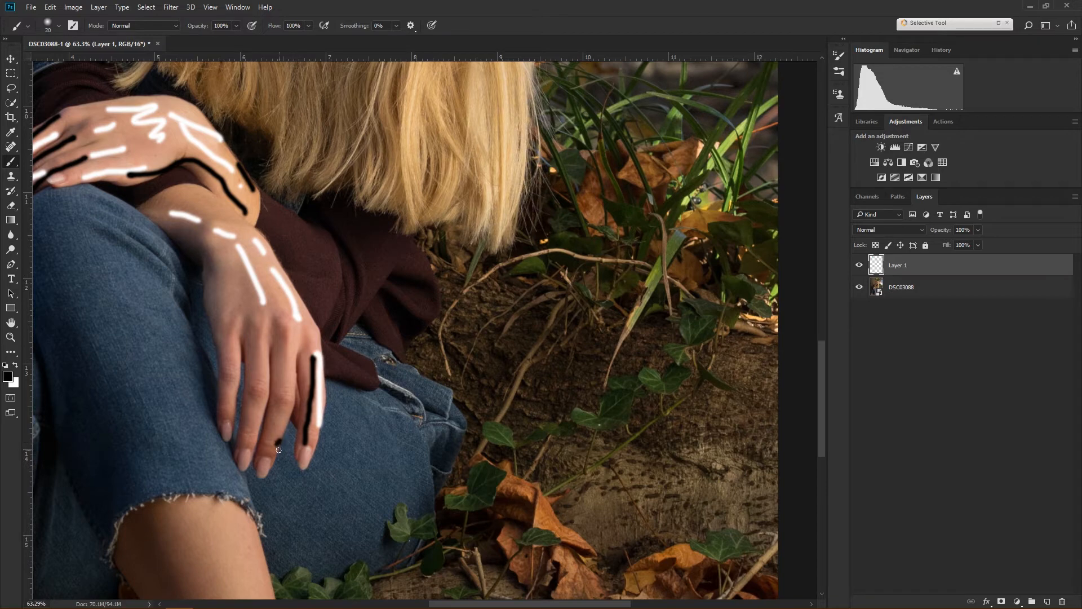
Mark the remaining fingers of the lower hand with alternating black shading and white highlight lines running lengthwise
key("x")
left_click_drag(279, 449, 294, 342)
key("x")
left_click_drag(267, 448, 284, 324)
key("x")
left_click_drag(265, 365, 270, 314)
key("x")
left_click_drag(243, 435, 257, 314)
left_click_drag(226, 418, 224, 325)
key("x")
left_click_drag(237, 387, 240, 312)
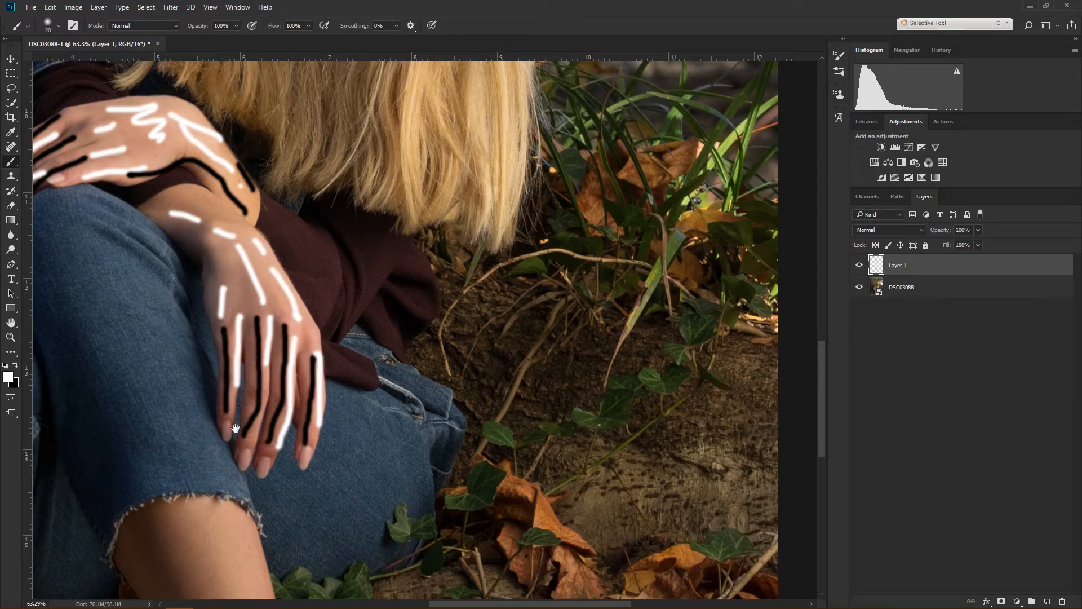
Paint black shading along the shadowed side of the lower hand up to its wrist
scroll(221, 290, "down", 3)
key("x")
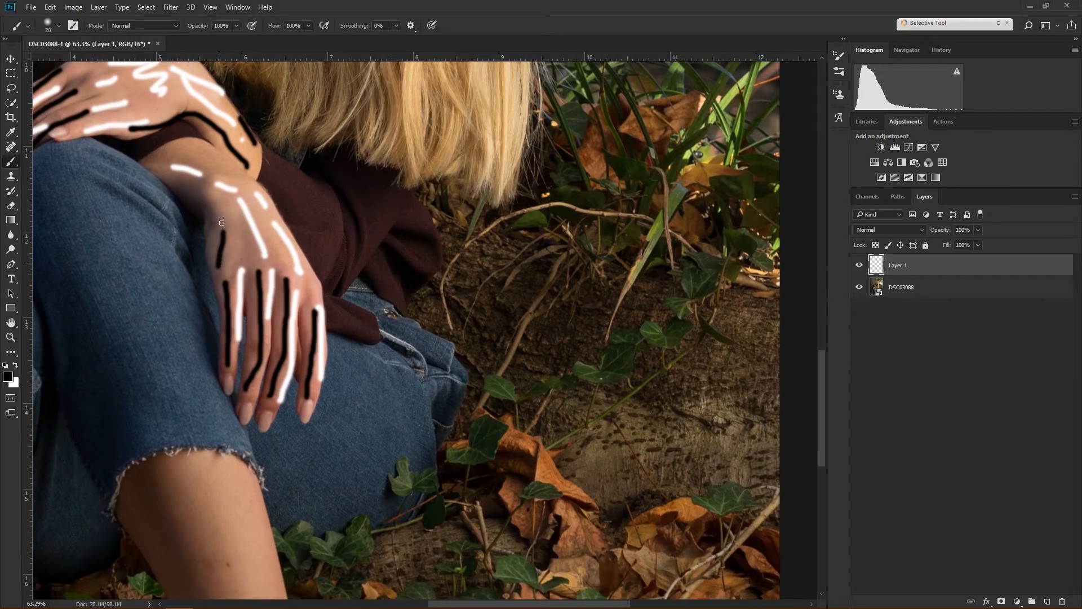
scroll(168, 336, "down", 5)
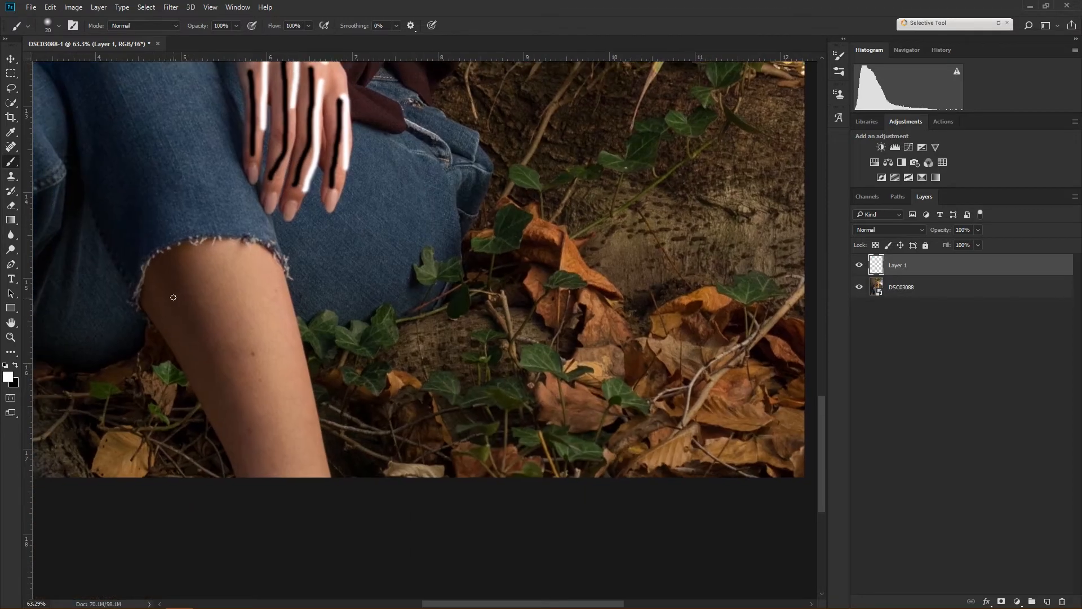
Paint a black line down the shadowed edge of the front shin and a white zigzag down its lit side
left_click_drag(164, 262, 249, 480)
key("x")
mouse_move(274, 267)
left_mouse_down()
mouse_move(260, 374)
mouse_move(288, 468)
left_mouse_up()
Paint a white zigzag on the other shin and a black line along its outer edge
mouse_move(154, 395)
left_mouse_down()
mouse_move(484, 322)
mouse_move(457, 322)
left_mouse_up()
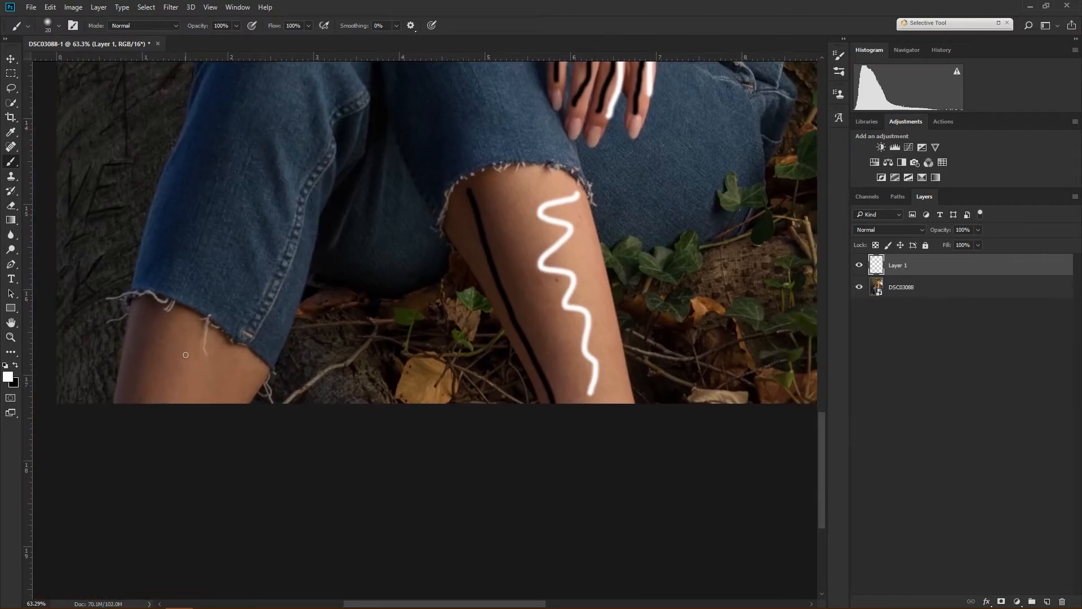
left_click_drag(243, 365, 183, 393)
key("x")
left_click_drag(153, 319, 113, 401)
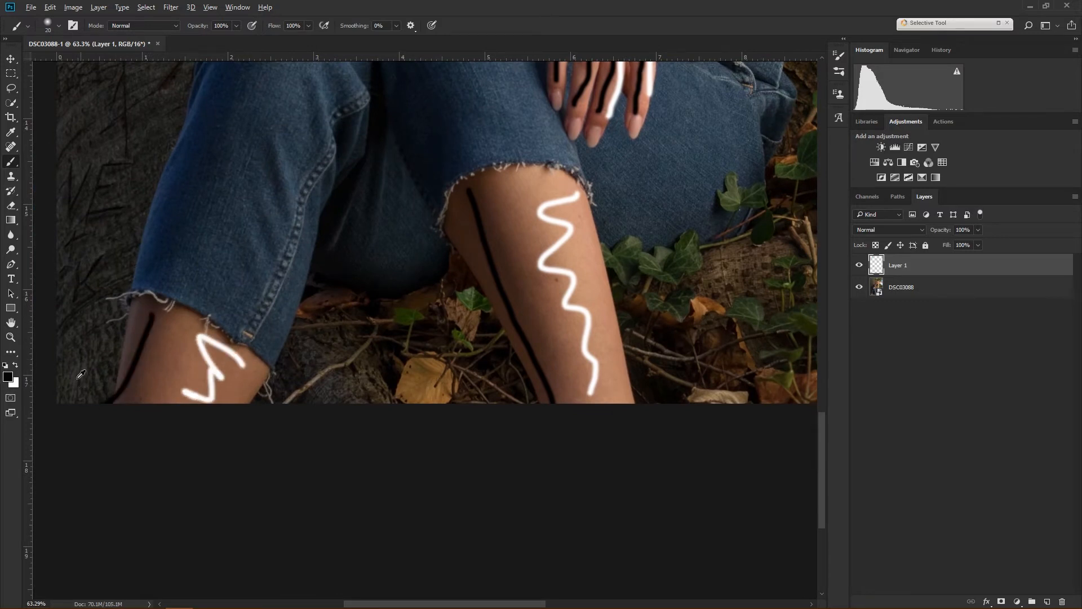
Paint a long black shading line down the outer edge of the lower jeans leg
scroll(427, 312, "down", 5)
scroll(427, 312, "up", 2)
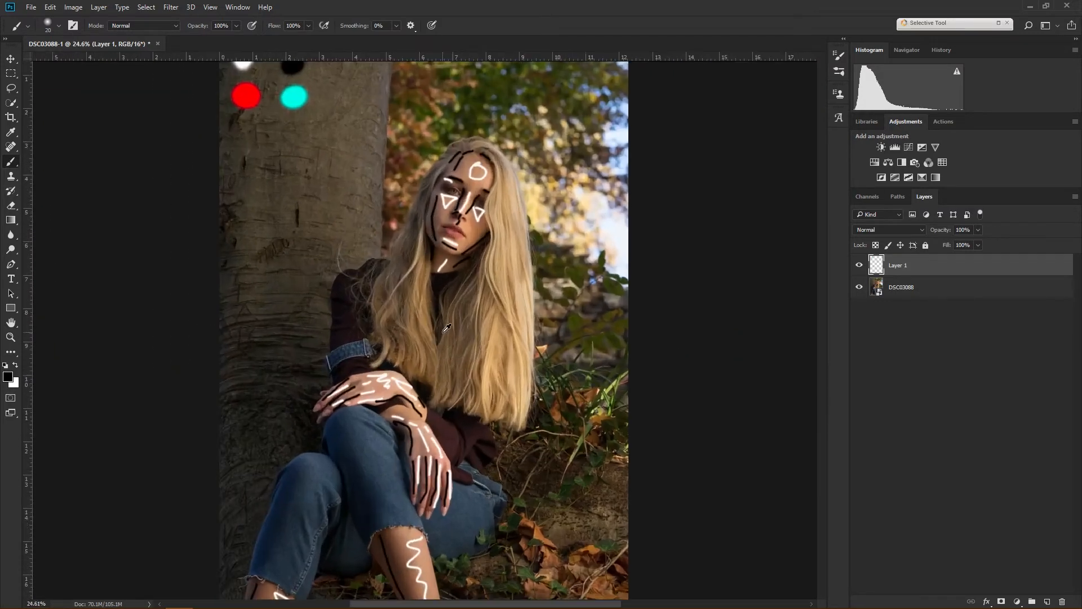
scroll(447, 330, "down", 2)
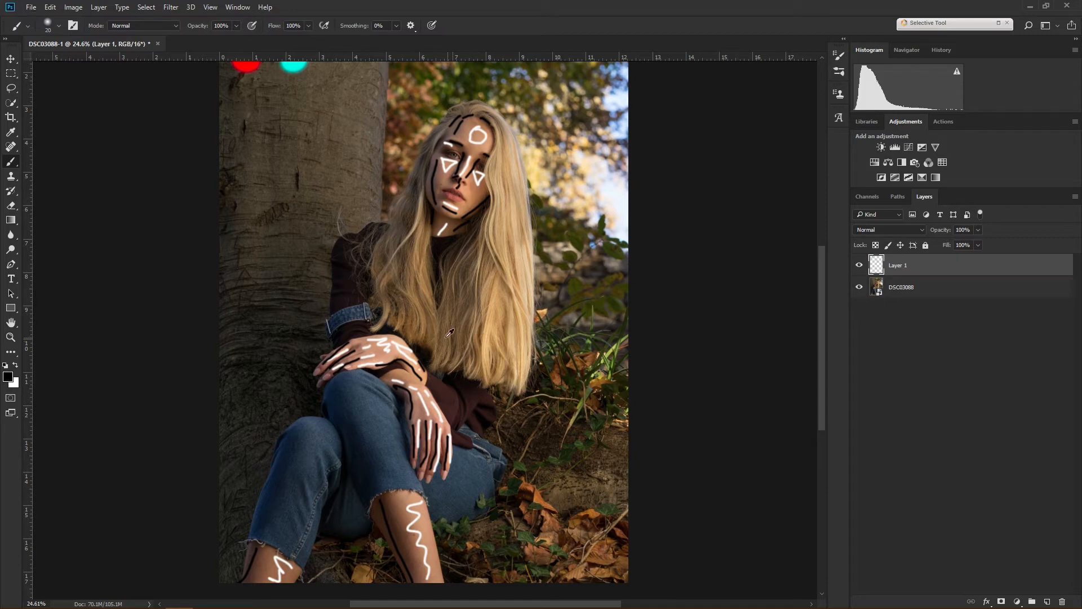
scroll(314, 489, "up", 3)
scroll(314, 489, "down", 4)
key("x")
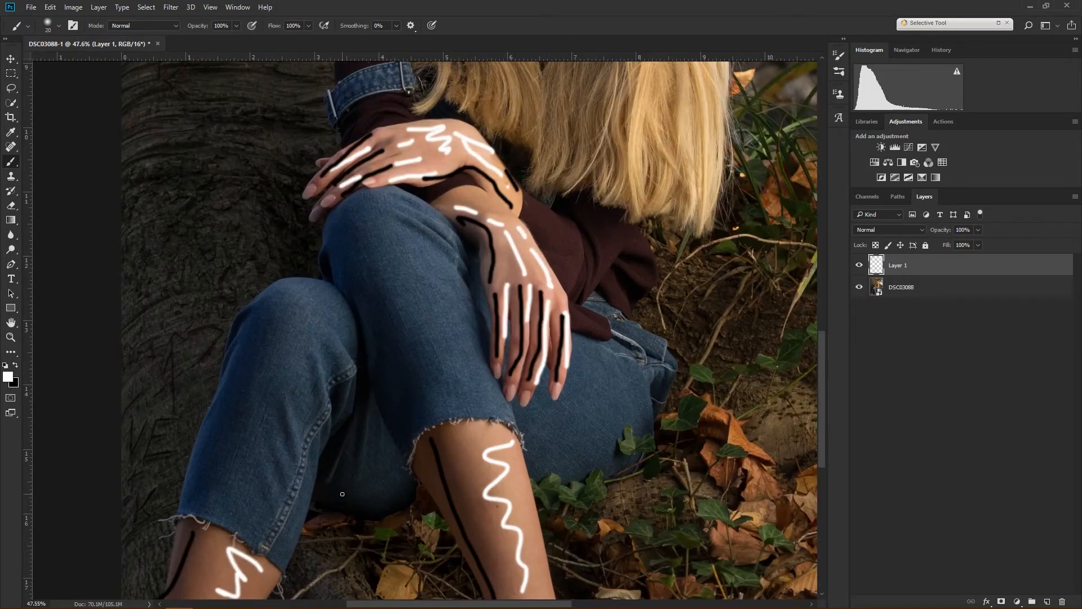
key("x")
left_click_drag(195, 495, 270, 346)
Paint paired short white and black strokes on the fabric folds beside the lower jeans leg's seam
key("x")
key("x")
left_click_drag(262, 476, 276, 507)
key("x")
left_click_drag(276, 438, 289, 479)
key("x")
left_click_drag(282, 446, 288, 491)
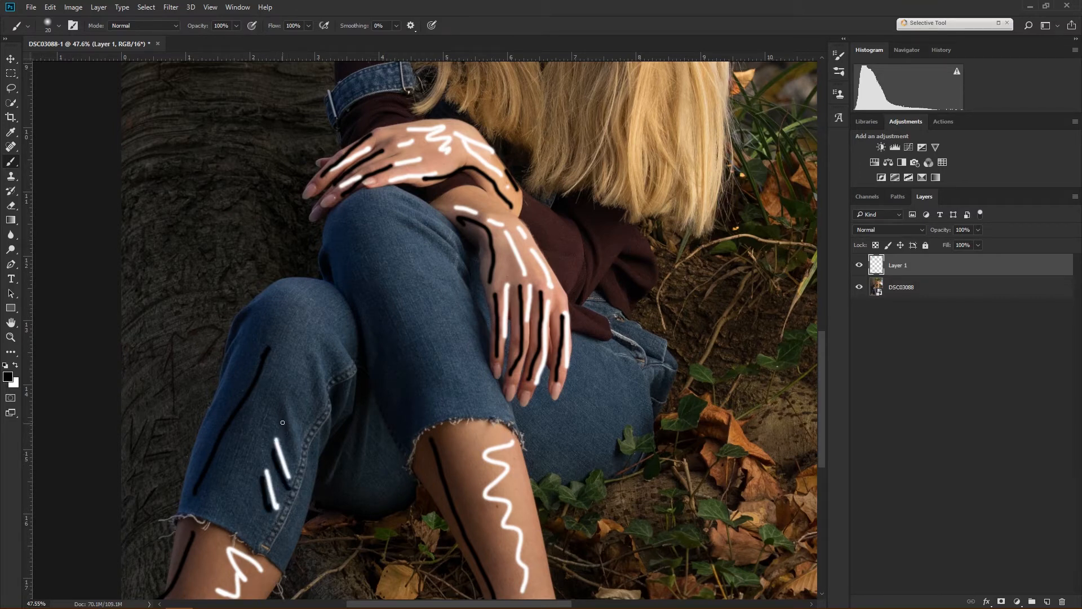
left_click_drag(291, 417, 293, 468)
key("x")
left_click(291, 410)
left_click_drag(291, 423, 299, 458)
Mark the fold behind the lower knee with short black and white strokes, redoing the first stroke
left_click_drag(314, 365, 323, 412)
key("x")
key("ctrl+z")
left_click_drag(313, 375, 312, 417)
key("x")
mouse_move(322, 404)
left_mouse_down()
mouse_move(332, 337)
mouse_move(307, 274)
mouse_move(299, 377)
left_mouse_up()
Paint white zigzags over both knees and down the raised jeans leg, with a black squiggle along its shaded side
key("x")
key("x")
mouse_move(474, 387)
left_mouse_down()
mouse_move(348, 428)
mouse_move(302, 283)
mouse_move(273, 266)
mouse_move(317, 280)
mouse_move(279, 257)
mouse_move(326, 270)
mouse_move(248, 233)
mouse_move(289, 305)
left_mouse_up()
key("x")
key("x")
key("x")
mouse_move(315, 454)
left_mouse_down()
mouse_move(285, 403)
mouse_move(241, 264)
mouse_move(231, 266)
left_mouse_up()
key("x")
Paint white strokes on the jeans area between the two legs and a black squiggle along its underside
mouse_move(273, 490)
left_mouse_down()
mouse_move(264, 524)
mouse_move(261, 477)
mouse_move(233, 516)
left_mouse_up()
key("x")
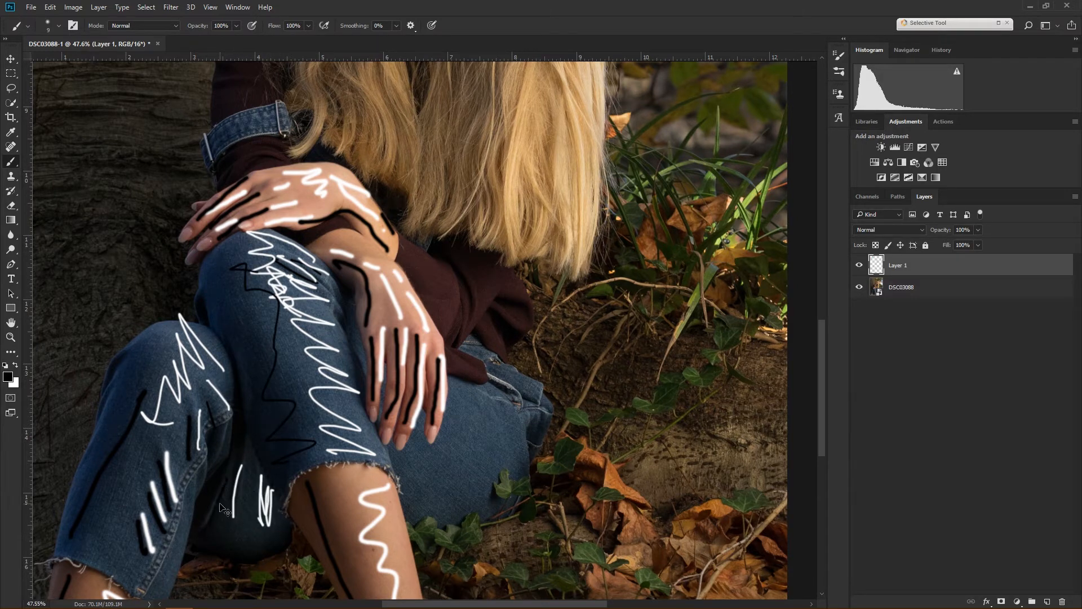
key("x")
left_click_drag(203, 523, 227, 477)
key("x")
left_click_drag(218, 541, 272, 540)
Paint white squiggles on the far thigh of the jeans and white and black strokes on the sleeve below the hair
mouse_move(466, 466)
left_mouse_down()
mouse_move(437, 393)
mouse_move(346, 415)
mouse_move(410, 355)
mouse_move(452, 352)
left_mouse_up()
key("x")
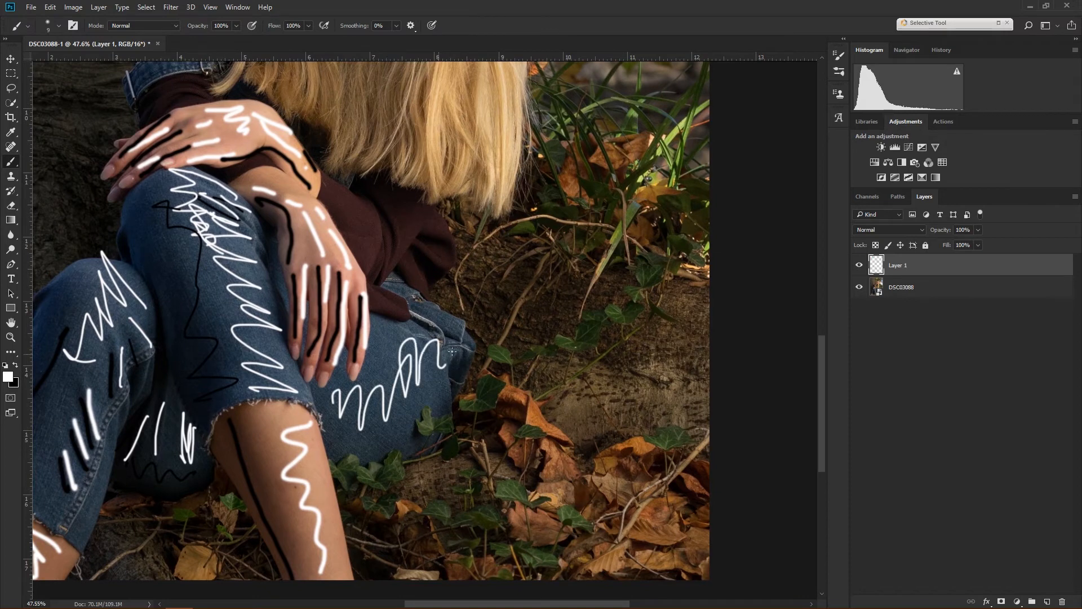
mouse_move(408, 240)
left_mouse_down()
mouse_move(360, 350)
mouse_move(323, 368)
mouse_move(311, 339)
mouse_move(393, 346)
mouse_move(402, 389)
mouse_move(369, 418)
mouse_move(358, 372)
mouse_move(334, 365)
left_mouse_up()
key("x")
key("x")
scroll(310, 340, "down", 5)
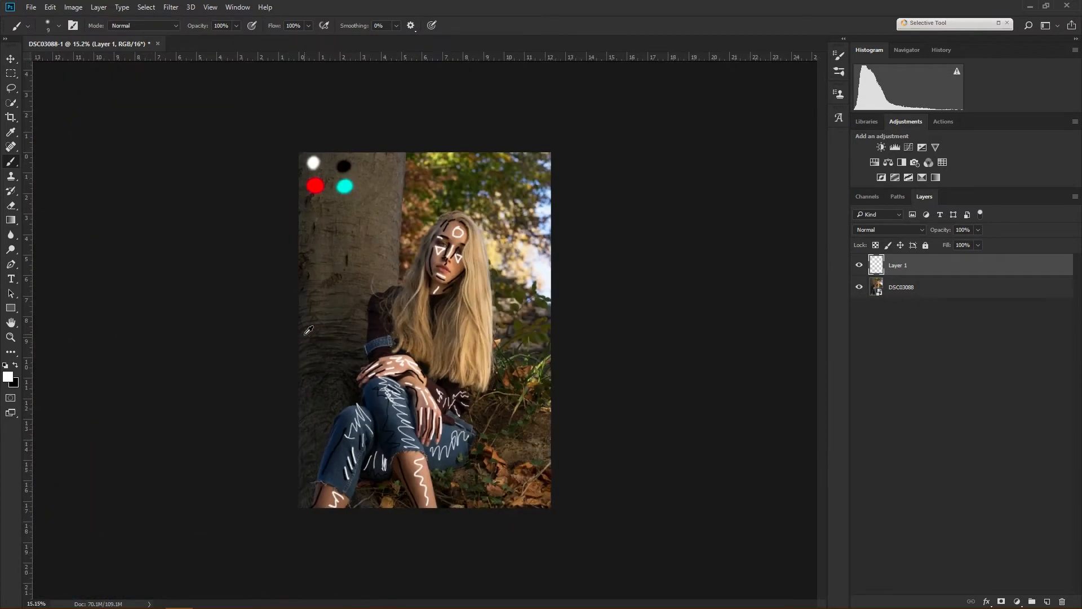
Paint white squiggles on the upper sleeve beside the tree and just below its denim cuff
scroll(458, 337, "up", 3)
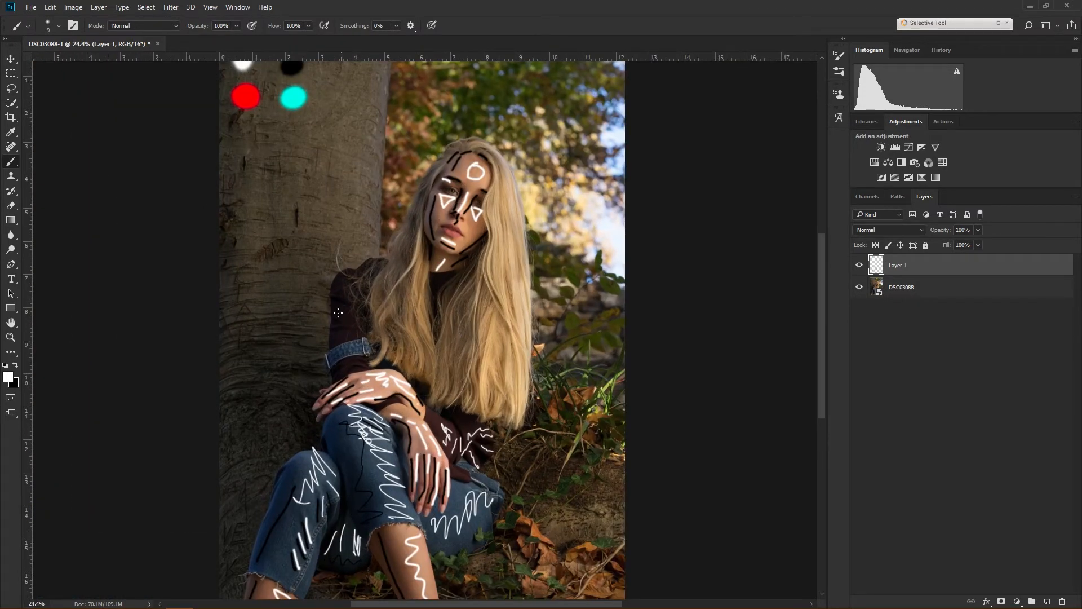
left_click_drag(373, 363, 361, 360)
mouse_move(347, 327)
left_mouse_down()
mouse_move(348, 290)
mouse_move(347, 335)
left_mouse_up()
key("x")
scroll(429, 327, "down", 3)
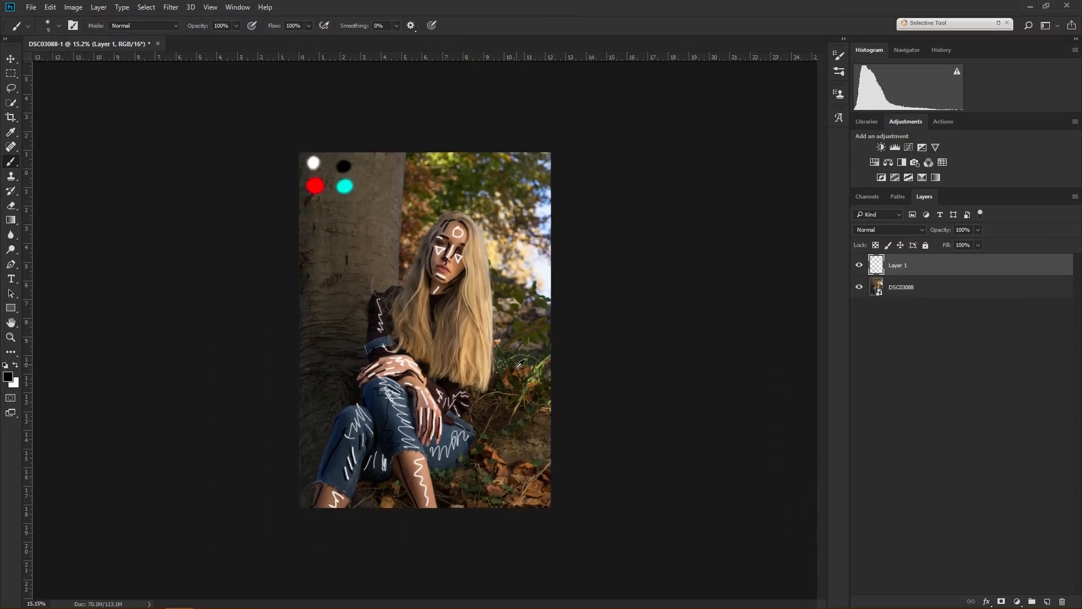
Paint wavy white highlight lines along the lower strands of the brightly lit side of the hair
scroll(513, 375, "up", 2)
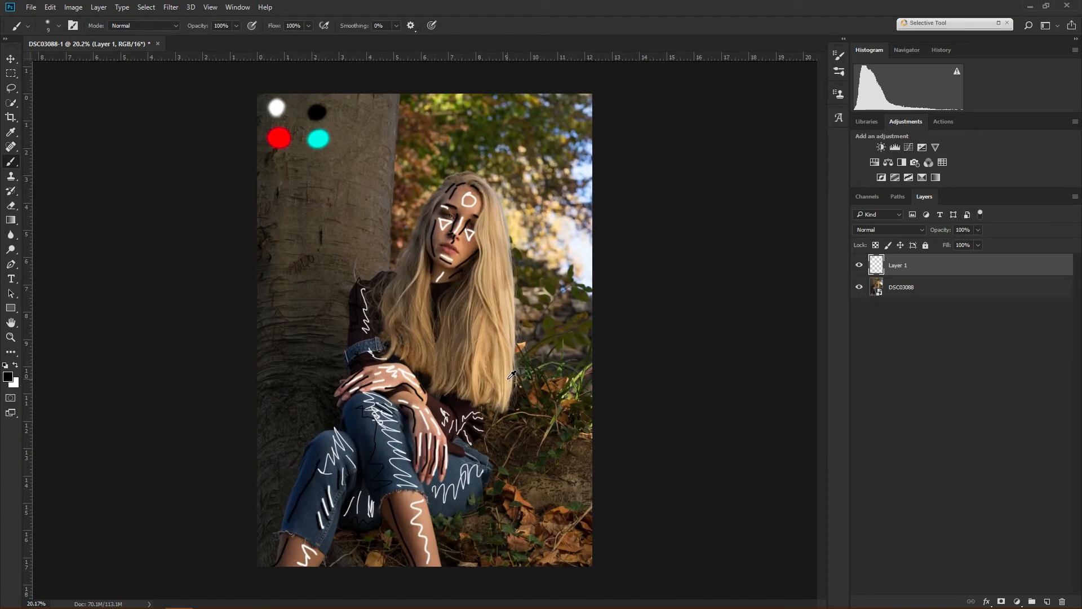
scroll(512, 375, "up", 3)
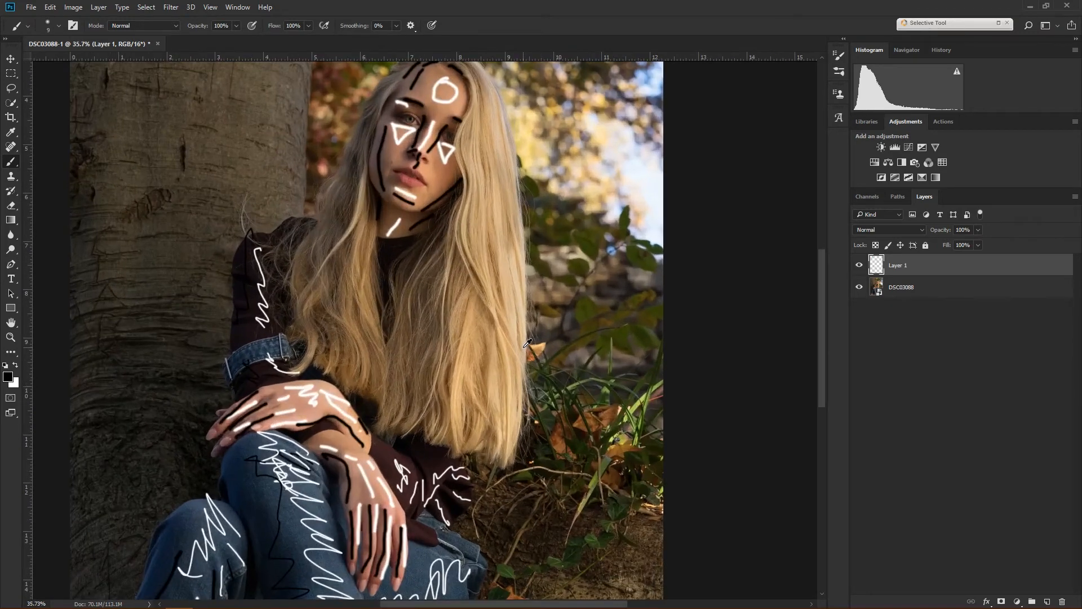
key("x")
left_click_drag(457, 446, 479, 288)
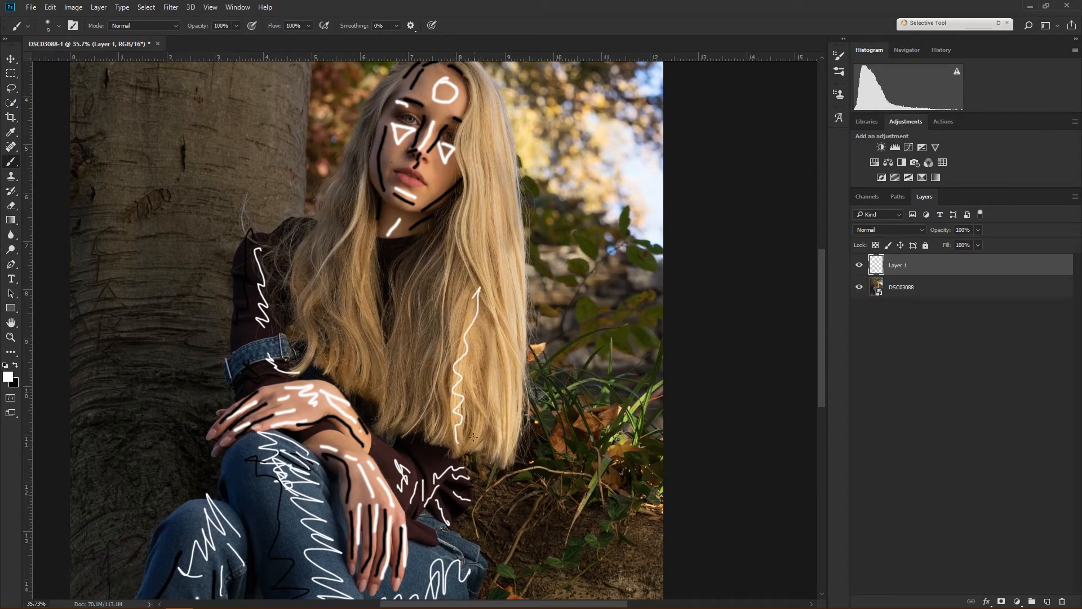
mouse_move(473, 437)
left_mouse_down()
mouse_move(486, 310)
mouse_move(503, 389)
mouse_move(489, 338)
left_mouse_up()
mouse_move(517, 402)
left_mouse_down()
mouse_move(515, 350)
mouse_move(467, 238)
left_mouse_up()
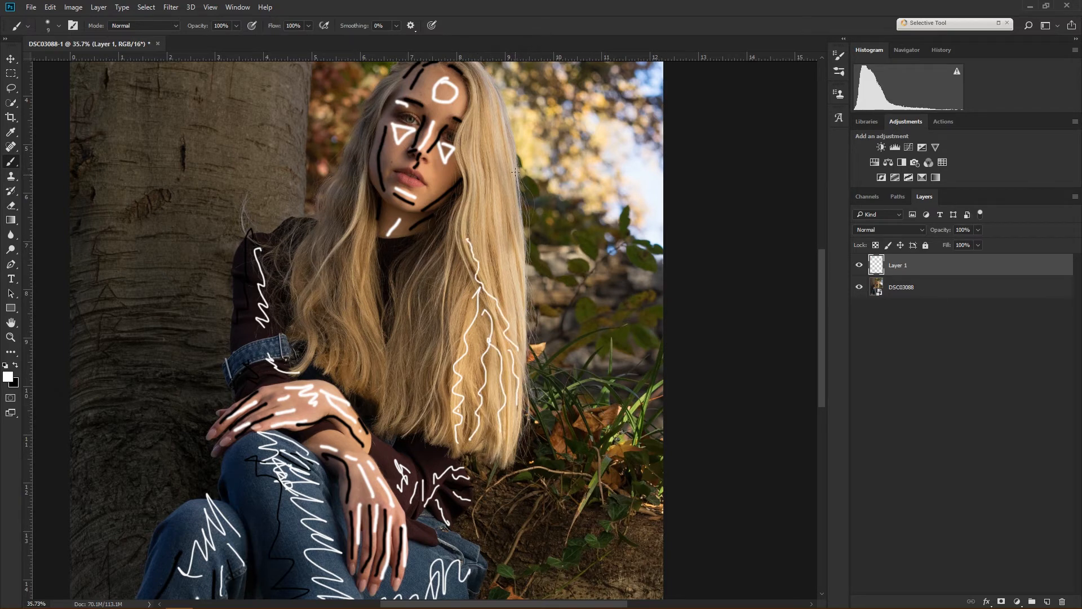
Extend the wavy white highlights up the lit side of the hair to beside the cheek
left_click_drag(460, 146, 467, 242)
mouse_move(492, 283)
left_mouse_down()
mouse_move(494, 237)
mouse_move(462, 195)
mouse_move(494, 169)
left_mouse_up()
mouse_move(496, 288)
left_mouse_down()
mouse_move(481, 219)
mouse_move(492, 197)
left_mouse_up()
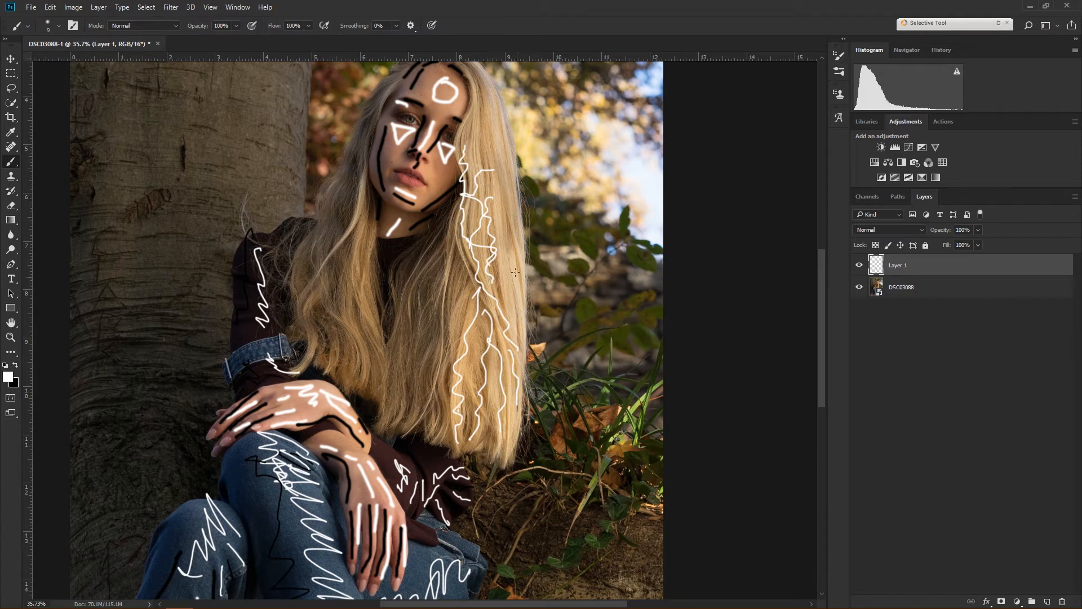
Paint black zigzags over the shaded inner hair on both sides of the chest
key("x")
mouse_move(442, 421)
left_mouse_down()
mouse_move(397, 377)
mouse_move(435, 318)
mouse_move(439, 264)
left_mouse_up()
key("x")
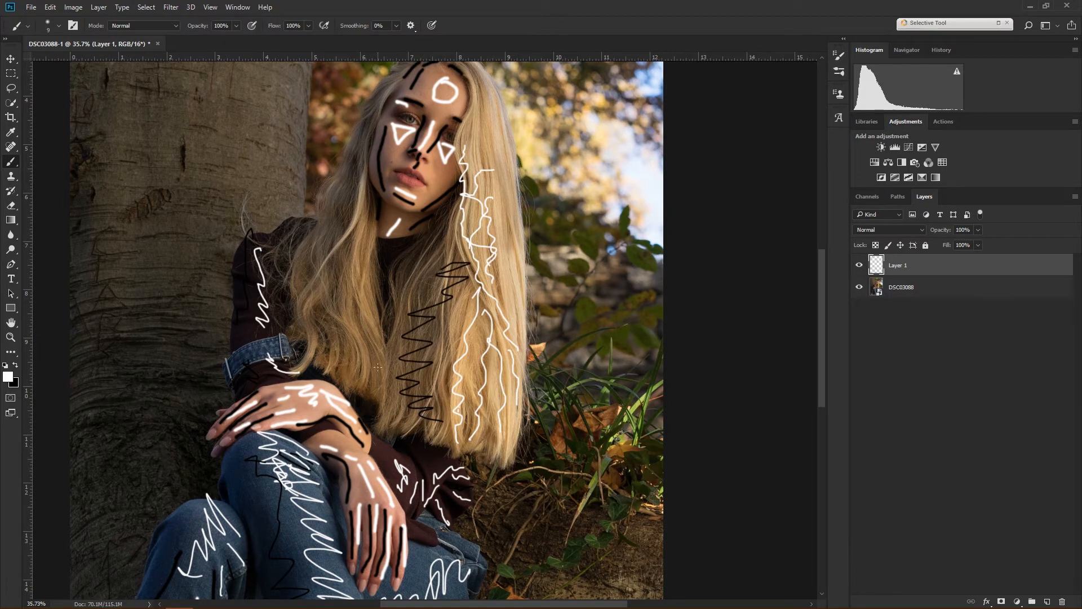
key("x")
mouse_move(379, 371)
left_mouse_down()
mouse_move(357, 358)
mouse_move(374, 326)
mouse_move(358, 278)
mouse_move(349, 280)
mouse_move(380, 393)
mouse_move(342, 356)
mouse_move(365, 297)
mouse_move(358, 244)
left_mouse_up()
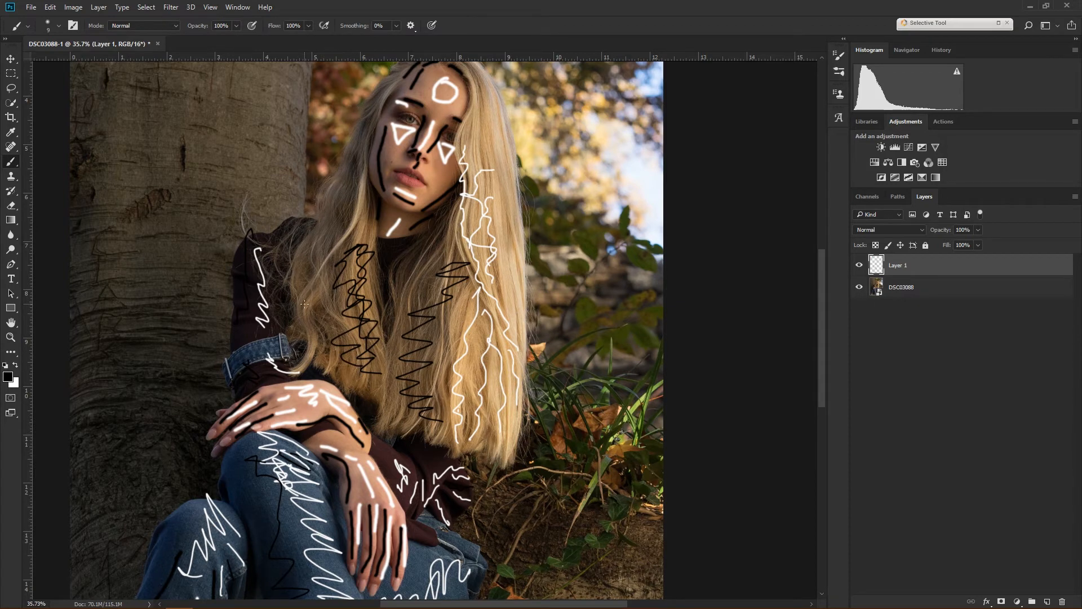
Paint black squiggles and wavy white highlights on the hair between the face and the tree-side shoulder
mouse_move(307, 296)
left_mouse_down()
mouse_move(315, 248)
mouse_move(348, 209)
mouse_move(360, 162)
left_mouse_up()
key("x")
left_click_drag(323, 235, 341, 180)
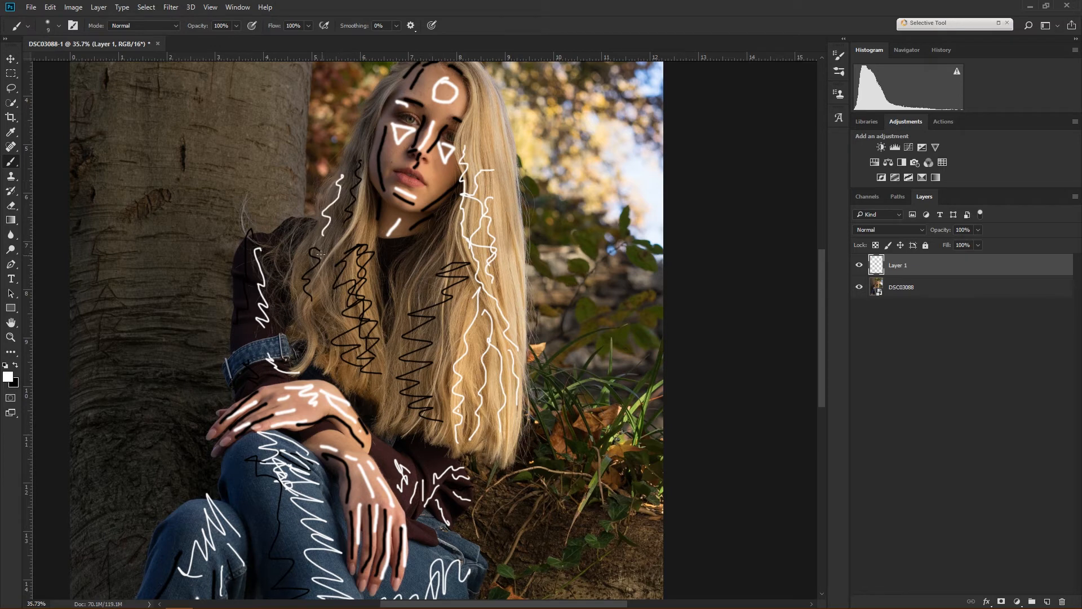
mouse_move(320, 254)
left_mouse_down()
mouse_move(356, 228)
mouse_move(367, 187)
left_mouse_up()
Paint wavy white highlights on the upper lit hair beside the forehead and a short one at the opposite temple
left_click_drag(456, 261, 369, 300)
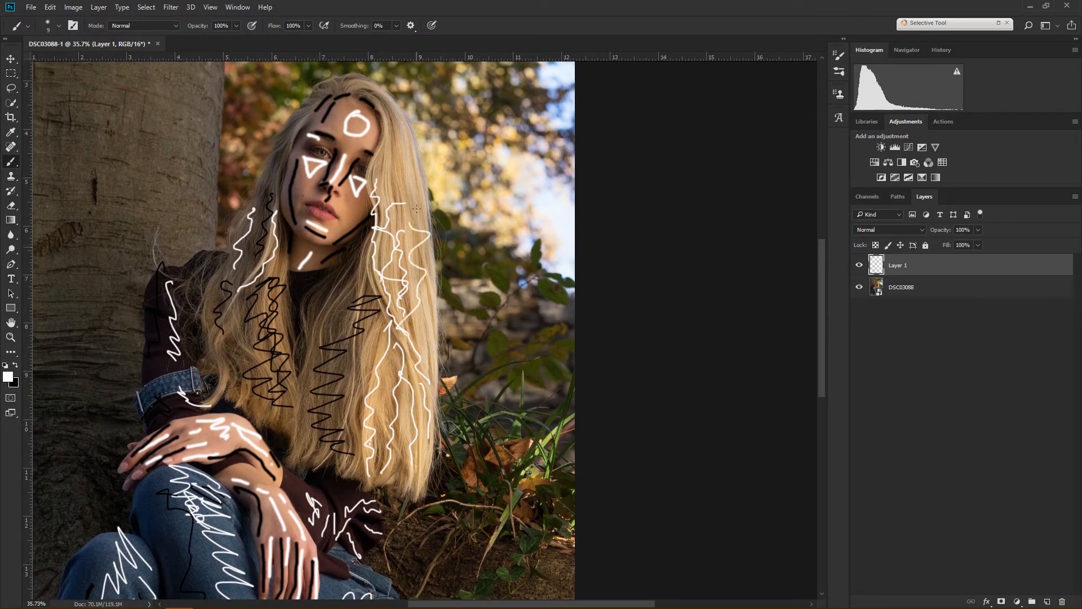
left_click_drag(416, 209, 414, 121)
mouse_move(377, 186)
left_mouse_down()
mouse_move(375, 149)
mouse_move(391, 133)
left_mouse_up()
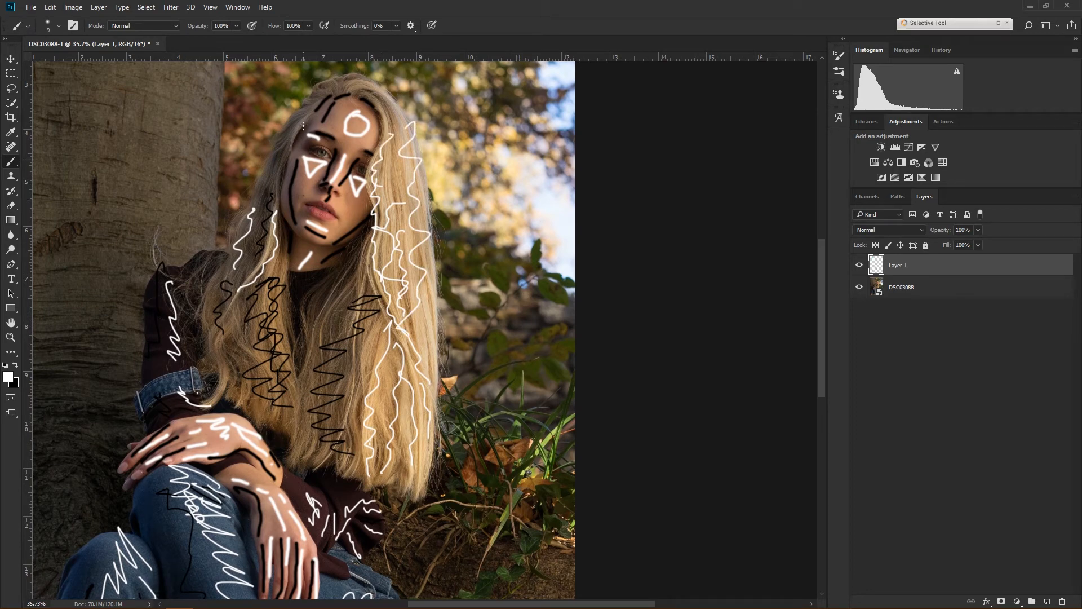
left_click_drag(290, 135, 315, 112)
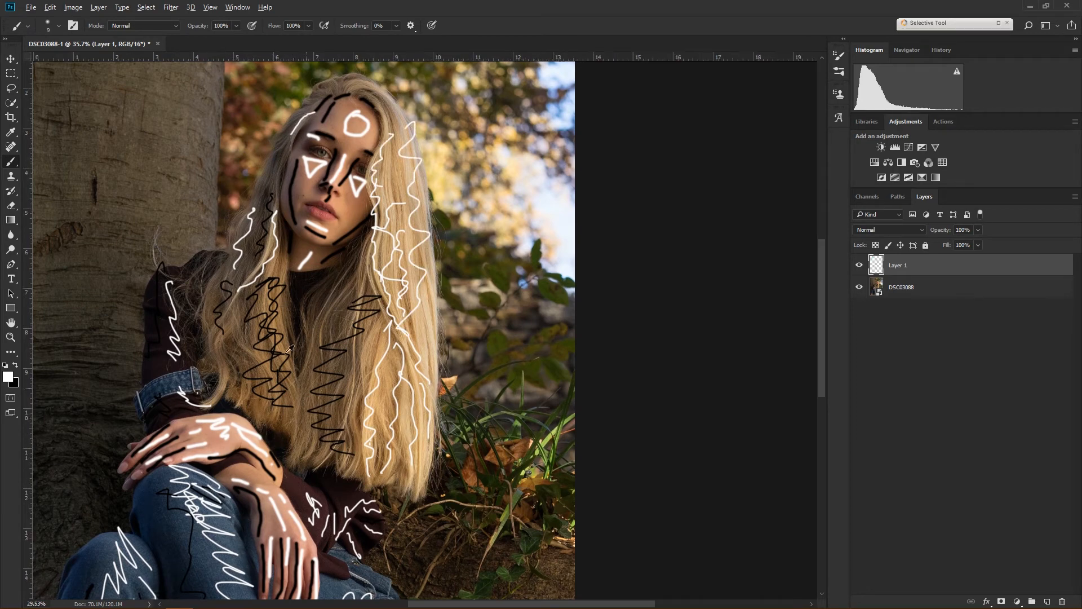
Sample the red swatch on the tree trunk as the brush colour
scroll(344, 322, "down", 4)
scroll(420, 331, "up", 1)
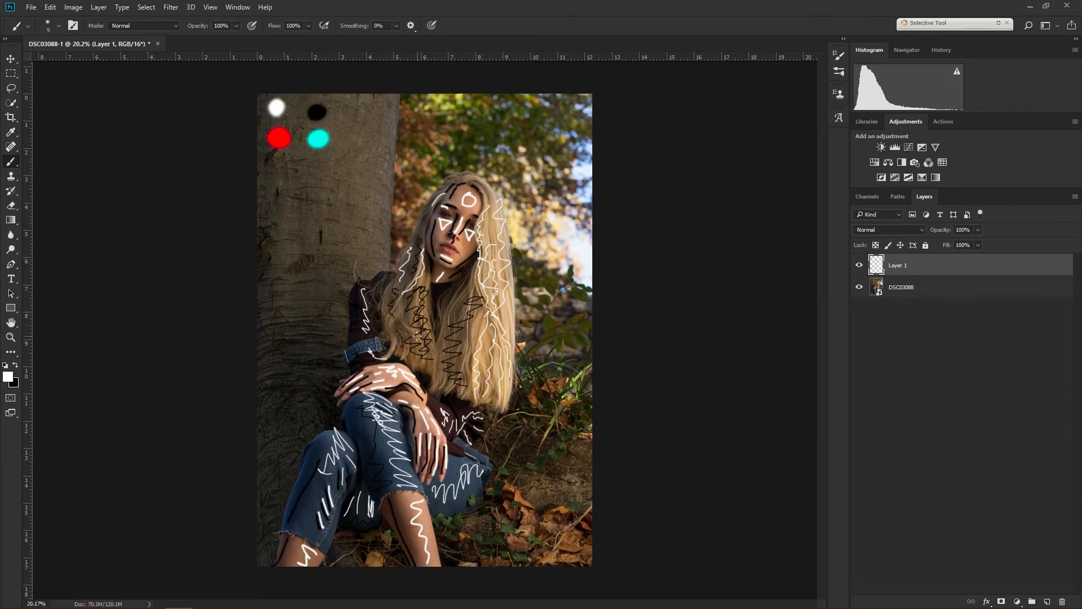
left_click(282, 135, "alt")
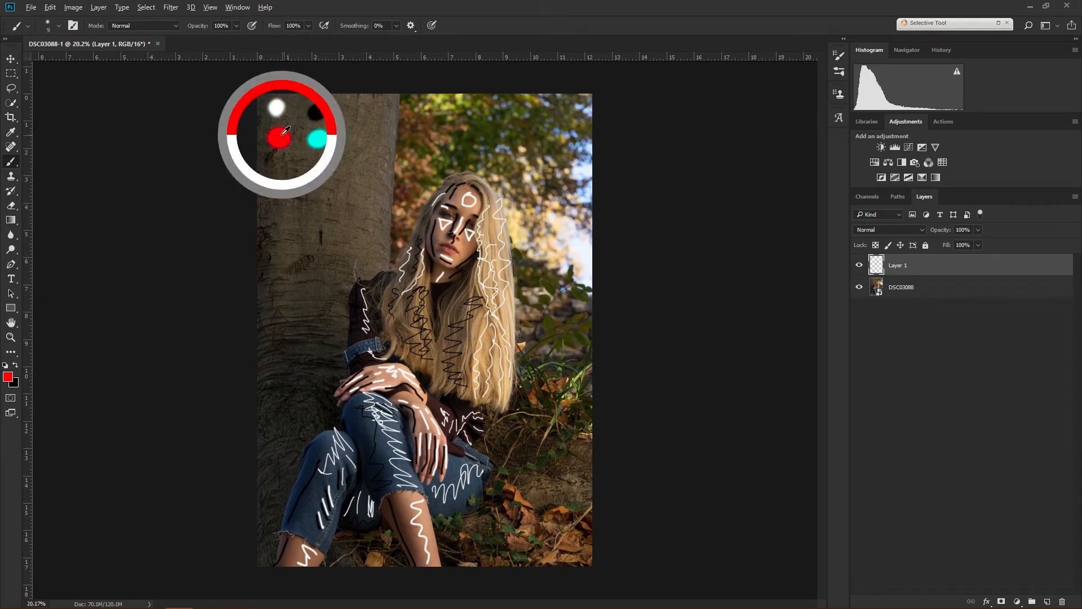
Hide the marking layer and rename it pre-planning, checking the portrait with and without the marks
left_click(859, 265)
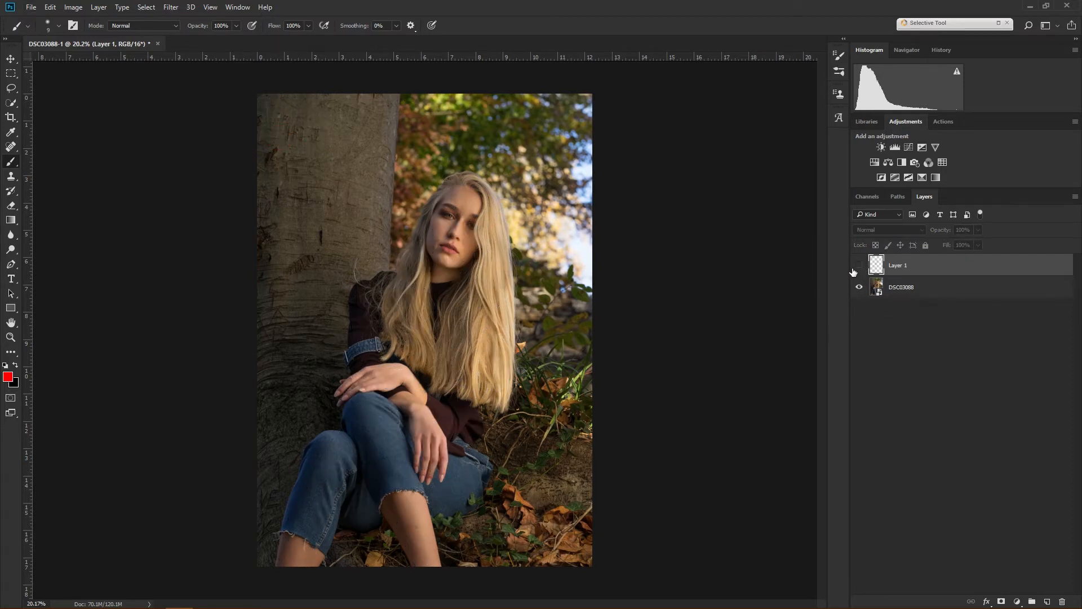
double_click(896, 264)
type("pre-planning")
key("Return")
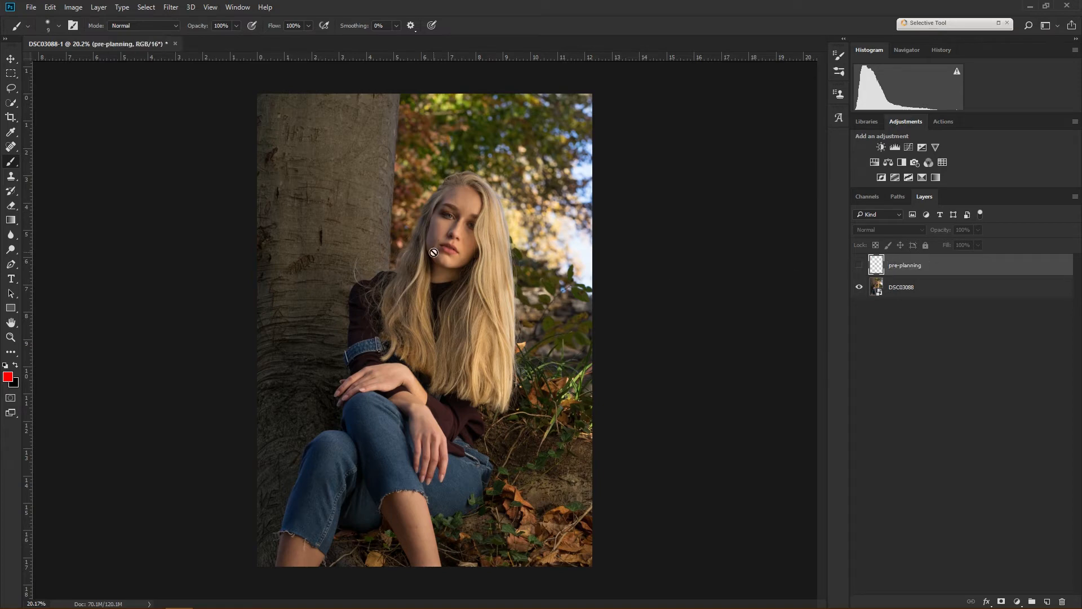
left_click(859, 264)
left_click(859, 264)
scroll(490, 487, "up", 3)
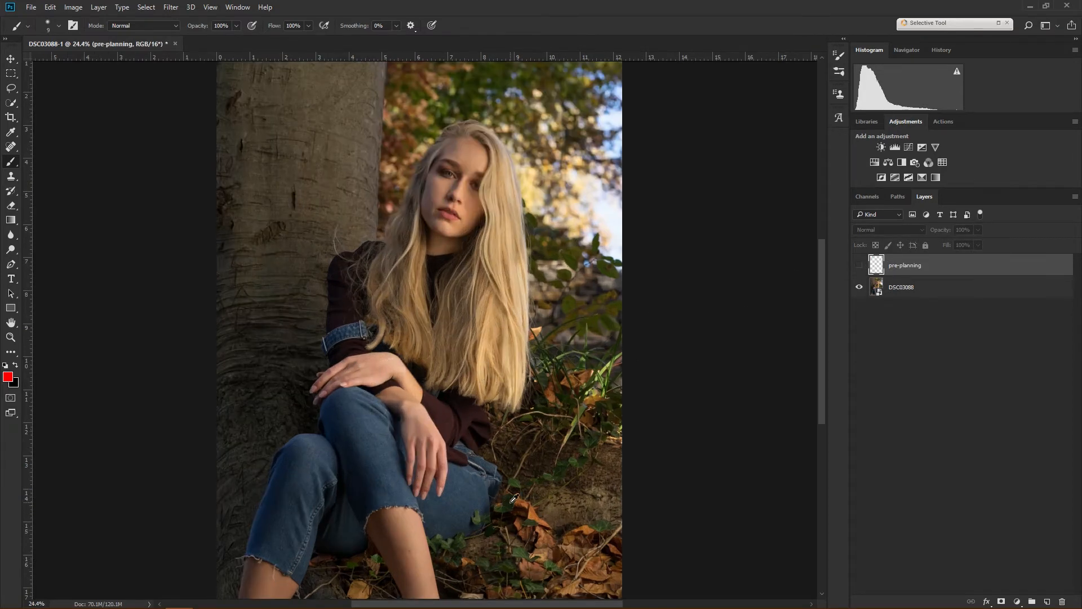
left_click_drag(516, 495, 424, 389)
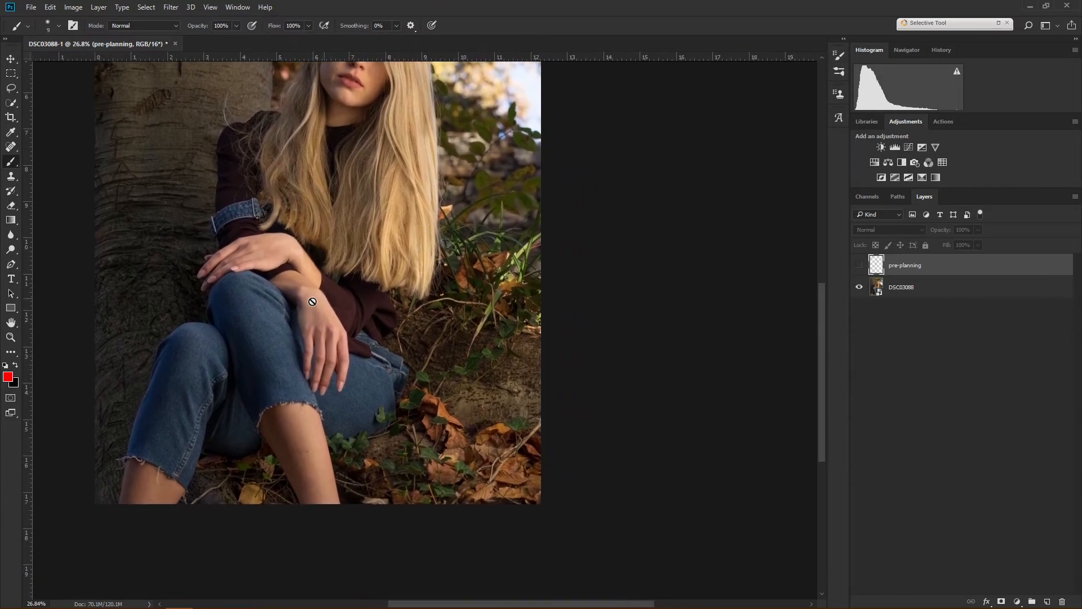
scroll(441, 396, "up", 1)
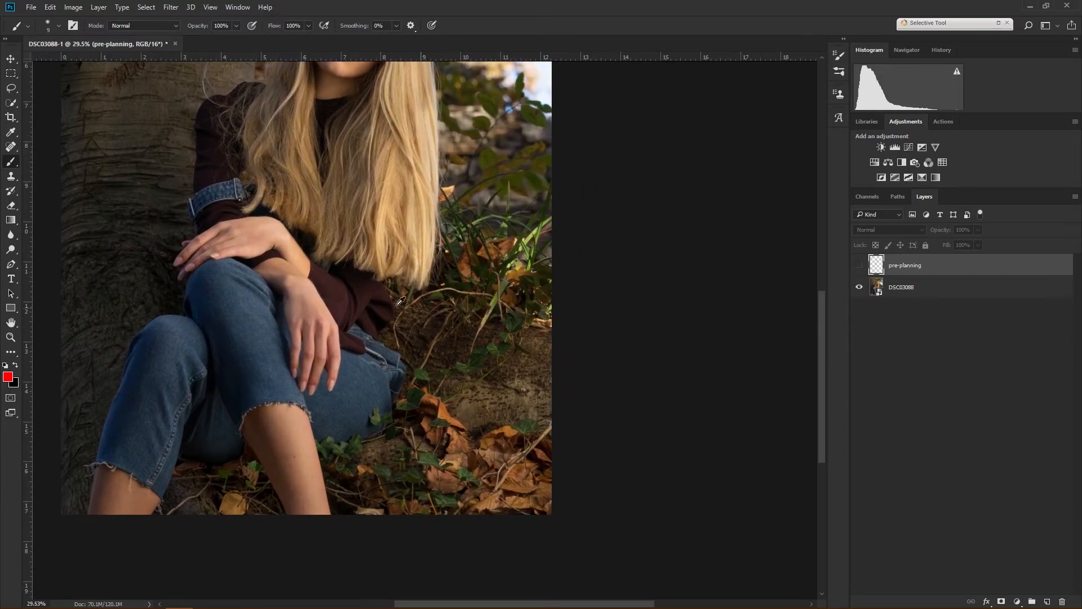
scroll(375, 419, "up", 1)
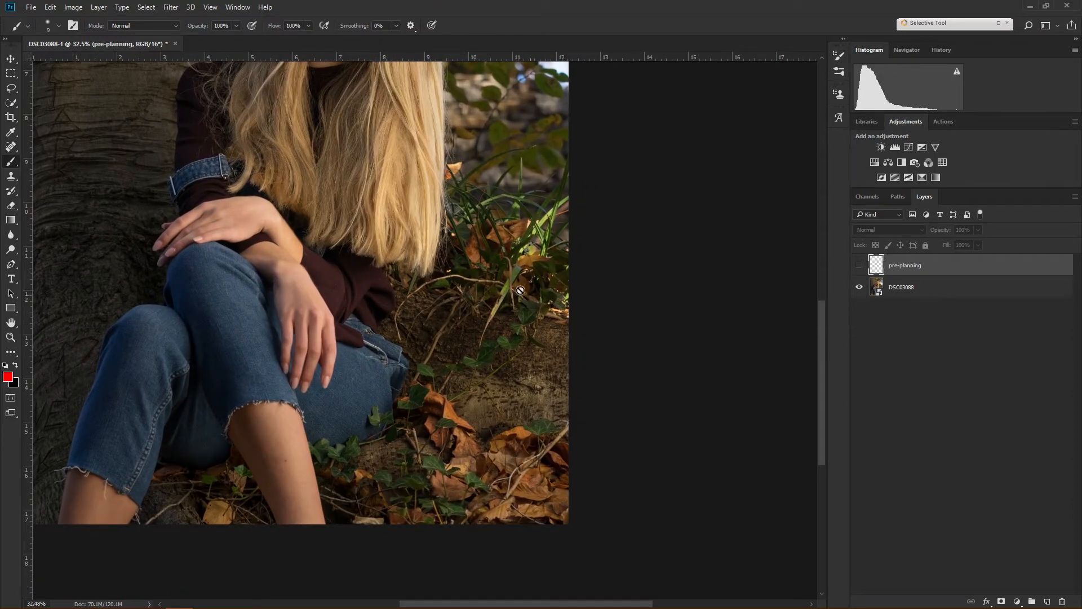
Add a new layer named pre-planning 2 above the pre-planning layer and hide the pre-planning layer
left_click(858, 264)
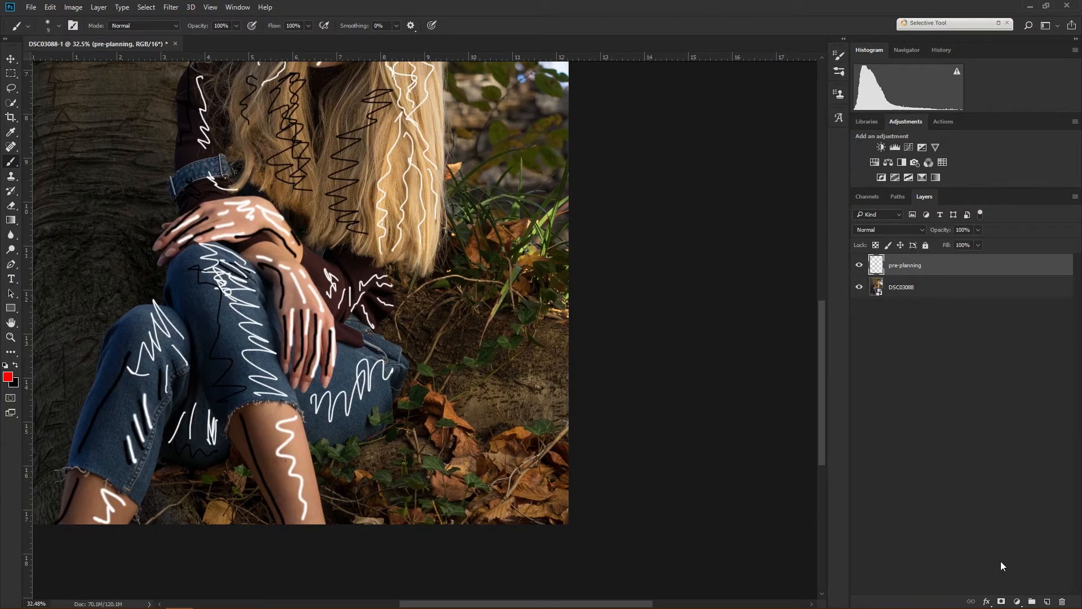
left_click(1048, 601)
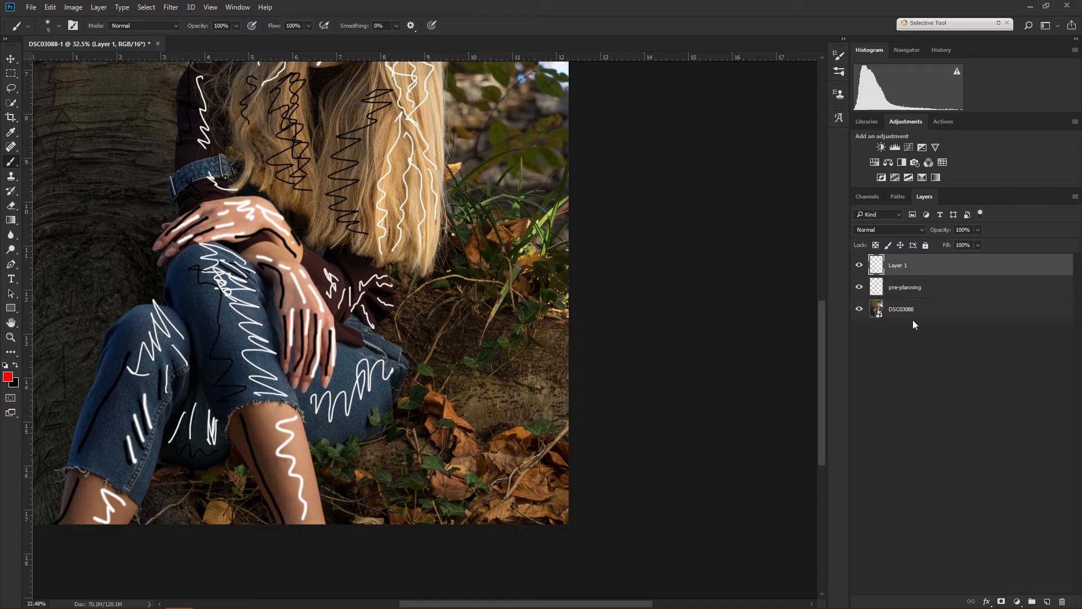
left_click(859, 287)
double_click(898, 265)
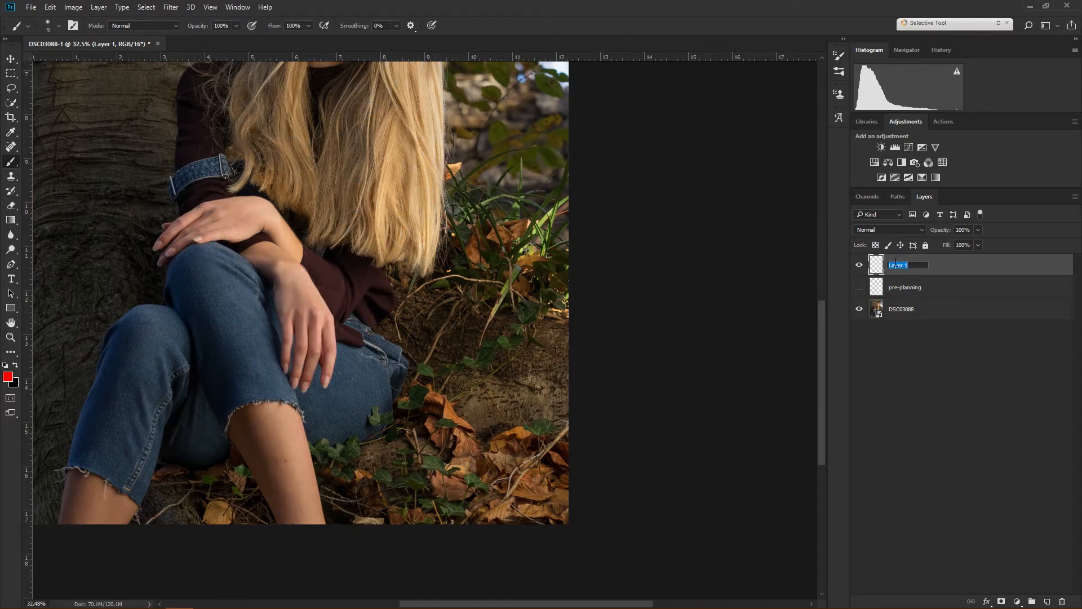
type("pre-planning")
key("Return")
double_click(915, 266)
left_click(931, 267)
type("2")
key("Return")
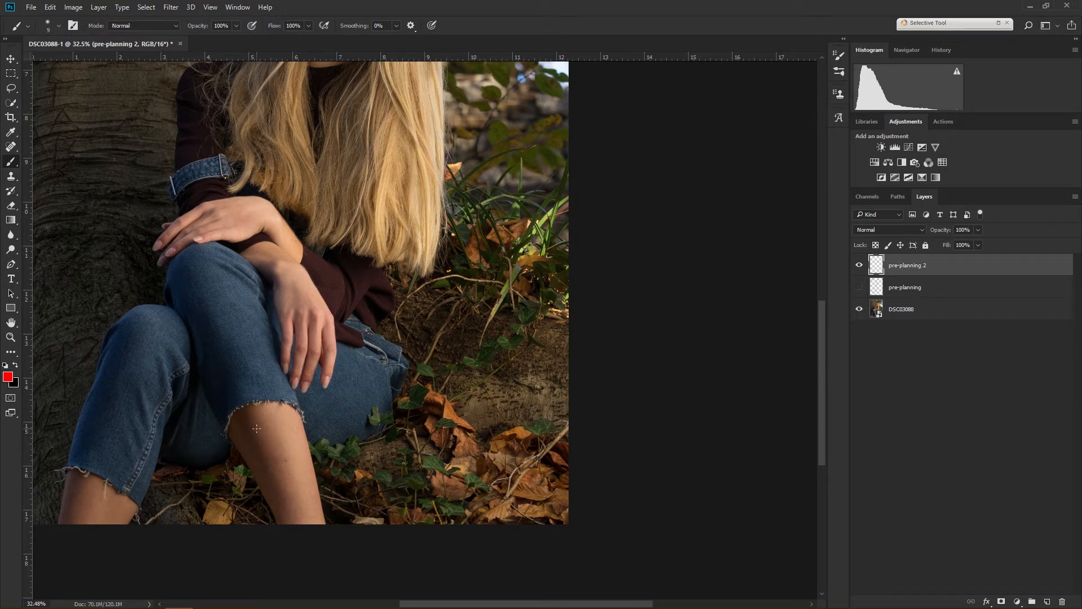
Outline in red the leafy ground beside the seated woman, from her front shin across to the image edge
left_click_drag(258, 398, 264, 451)
mouse_move(286, 505)
left_mouse_down()
mouse_move(292, 523)
mouse_move(315, 525)
mouse_move(492, 525)
mouse_move(559, 512)
mouse_move(561, 366)
left_mouse_up()
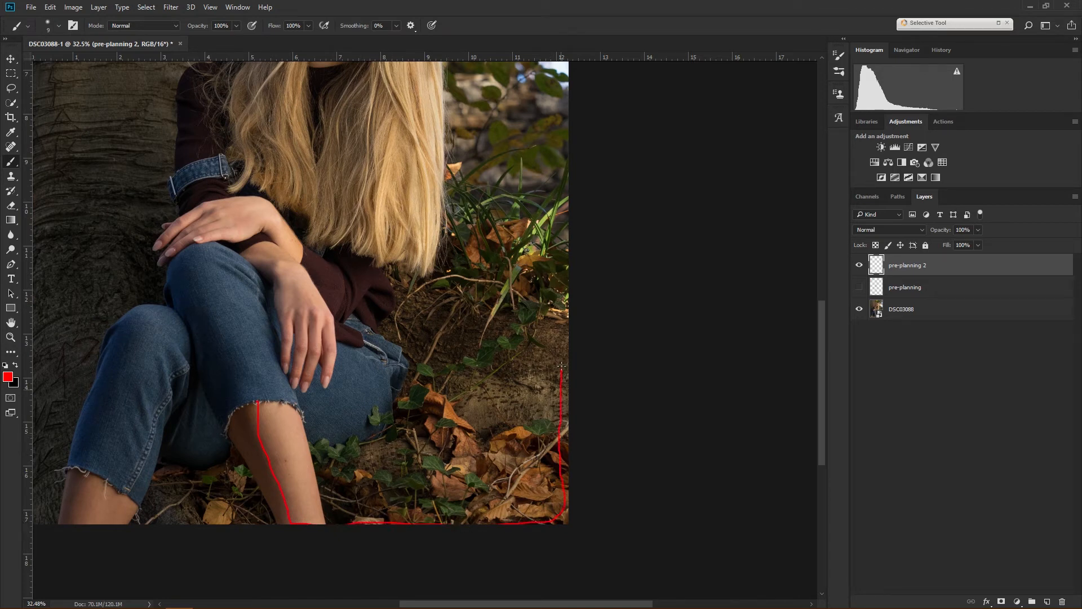
mouse_move(553, 284)
left_mouse_down()
mouse_move(451, 278)
mouse_move(296, 346)
mouse_move(248, 390)
left_mouse_up()
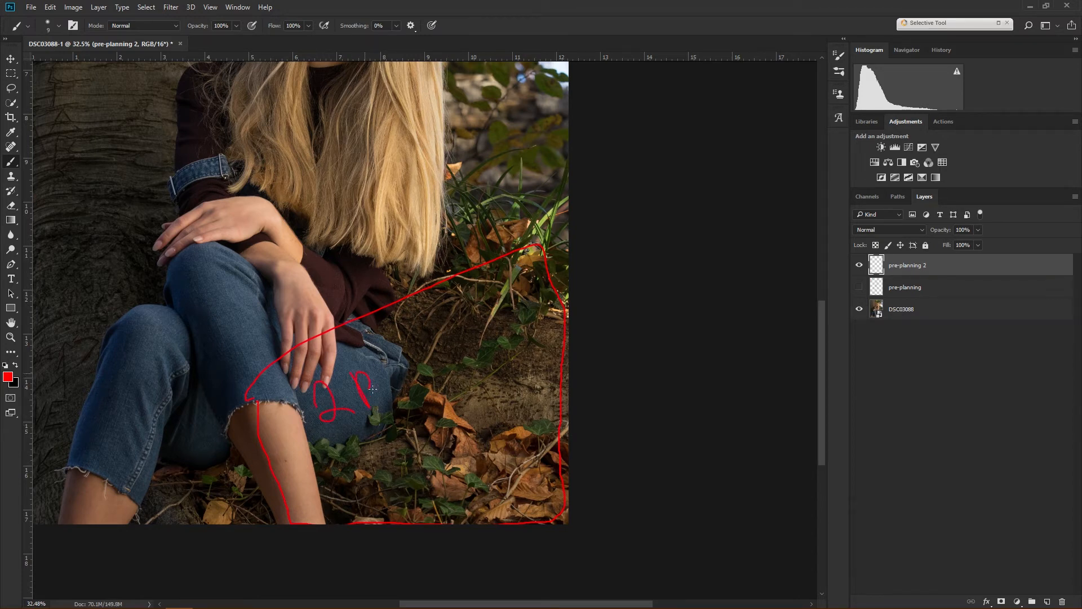
Handwrite the red notes "2 Bright" and "2 Yellow" inside the outlined ground area
mouse_move(373, 388)
left_mouse_down()
mouse_move(397, 381)
mouse_move(412, 396)
mouse_move(414, 374)
mouse_move(425, 408)
mouse_move(464, 374)
left_mouse_up()
left_click_drag(456, 373, 493, 357)
mouse_move(398, 454)
left_mouse_down()
mouse_move(388, 463)
mouse_move(398, 471)
left_mouse_up()
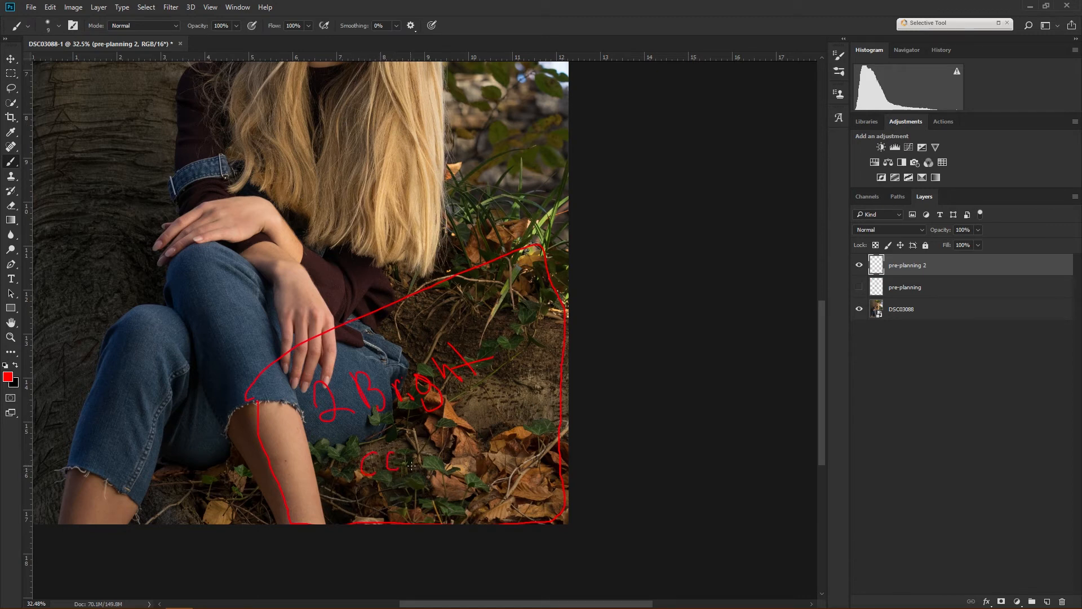
key("ctrl+z")
mouse_move(346, 458)
left_mouse_down()
mouse_move(380, 471)
mouse_move(435, 462)
mouse_move(452, 444)
mouse_move(515, 438)
left_mouse_up()
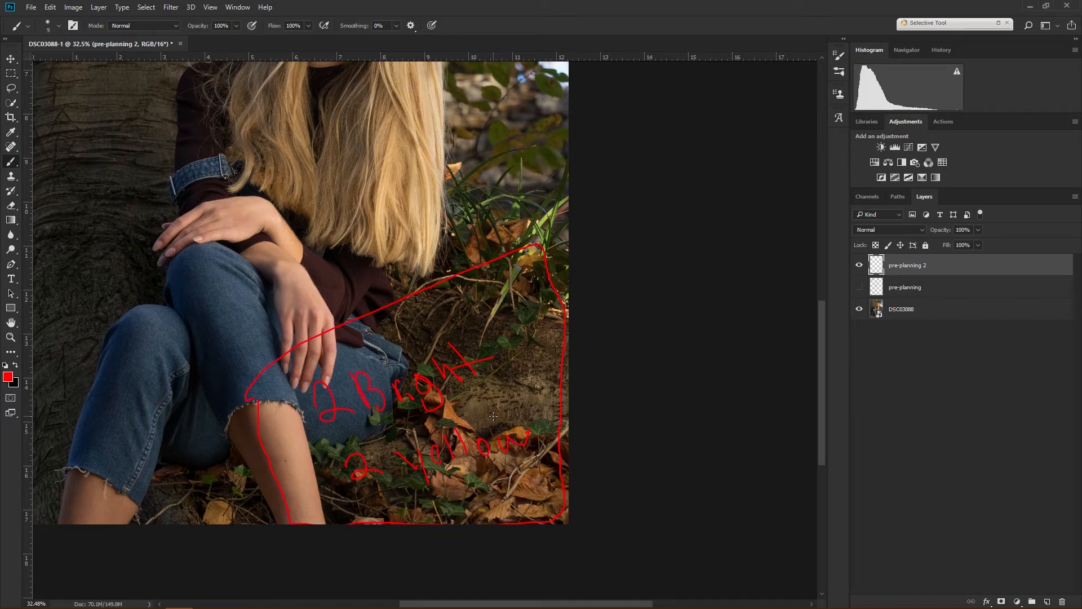
Mark red crosses on the leaf and twigs between the legs and on the leaves in the outlined ground
left_click_drag(316, 453, 389, 398)
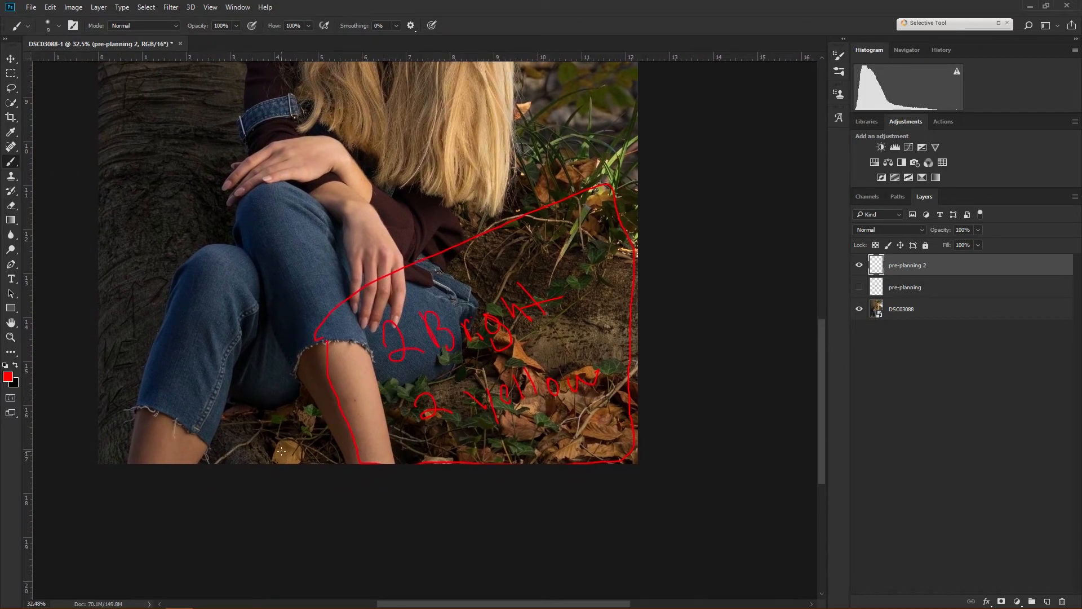
mouse_move(276, 449)
left_mouse_down()
mouse_move(292, 463)
mouse_move(230, 458)
left_mouse_up()
mouse_move(582, 404)
left_mouse_down()
mouse_move(601, 417)
mouse_move(586, 425)
left_mouse_up()
Circle both hands in red, link the circles with lines and label them "fix color" beside the knee
mouse_move(369, 235)
left_mouse_down()
mouse_move(345, 250)
mouse_move(345, 272)
mouse_move(363, 307)
mouse_move(397, 311)
mouse_move(411, 292)
mouse_move(405, 261)
mouse_move(383, 248)
left_mouse_up()
mouse_move(228, 173)
left_mouse_down()
mouse_move(262, 200)
mouse_move(300, 167)
mouse_move(284, 140)
mouse_move(230, 169)
left_mouse_up()
left_click_drag(341, 247, 200, 231)
left_click_drag(202, 217, 197, 231)
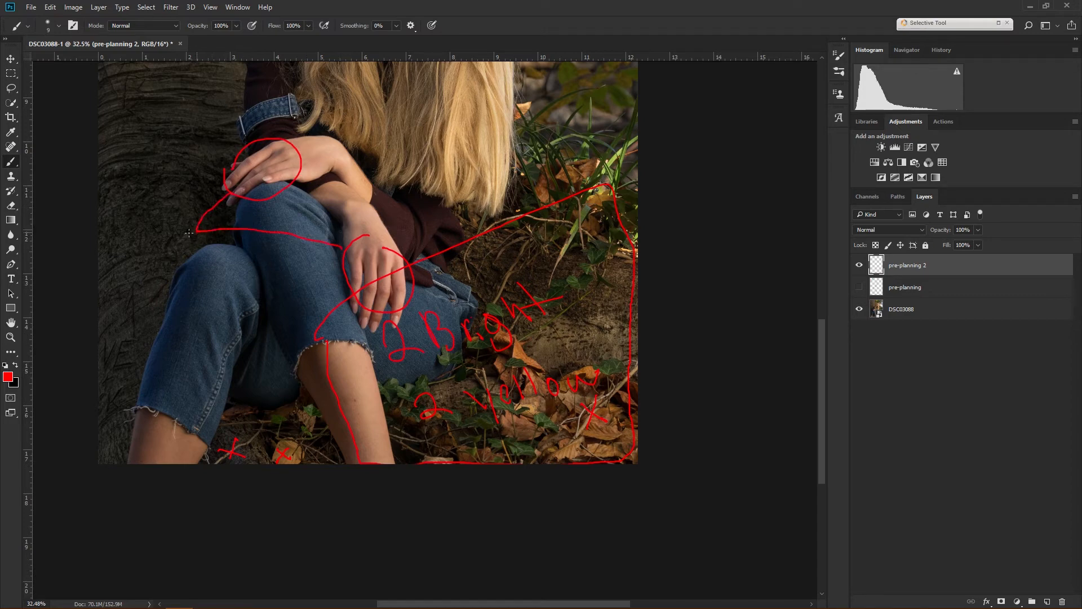
scroll(183, 207, "up", 5)
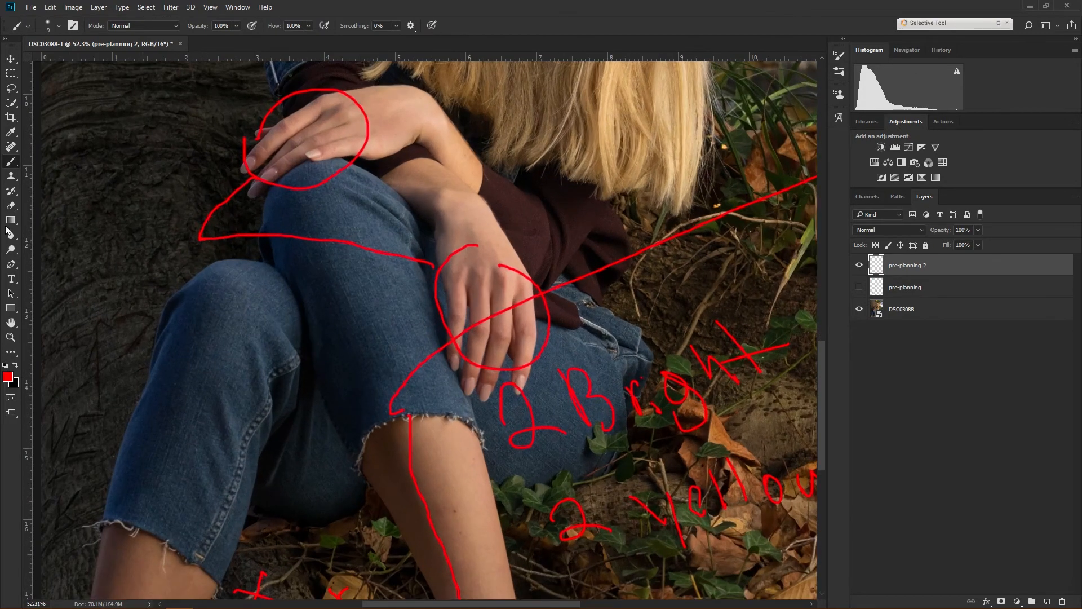
mouse_move(124, 279)
left_mouse_down()
mouse_move(117, 255)
mouse_move(117, 290)
mouse_move(158, 289)
left_mouse_up()
mouse_move(159, 272)
left_mouse_down()
mouse_move(152, 288)
mouse_move(188, 283)
left_mouse_up()
left_click_drag(203, 270, 226, 273)
left_click_drag(241, 285, 245, 273)
Compare the portrait with and without the pre-planning 2 marks
scroll(303, 258, "down", 10)
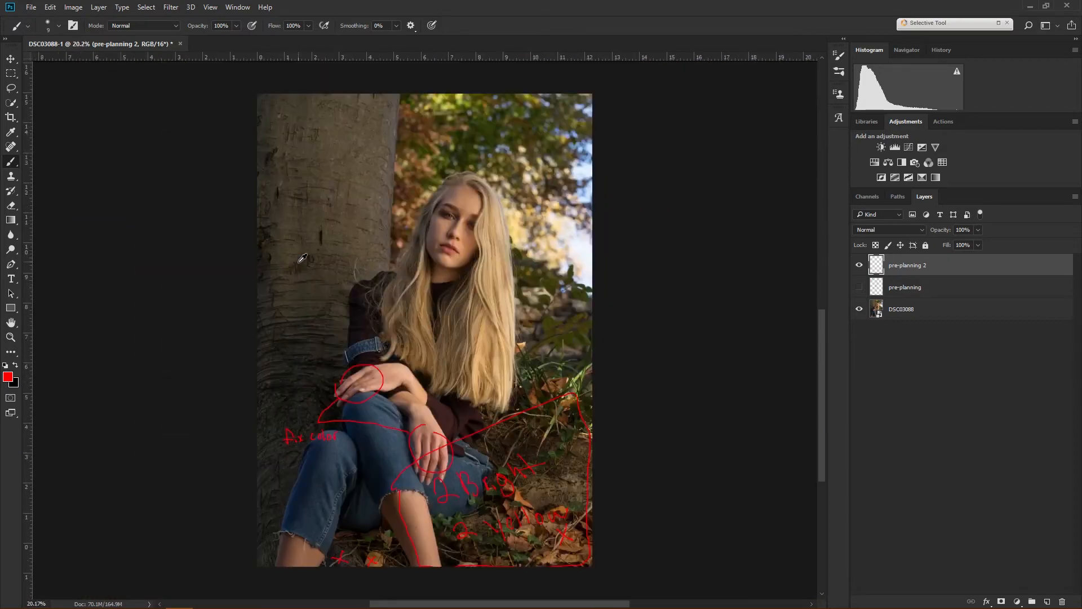
scroll(470, 360, "up", 1)
scroll(470, 359, "up", 1)
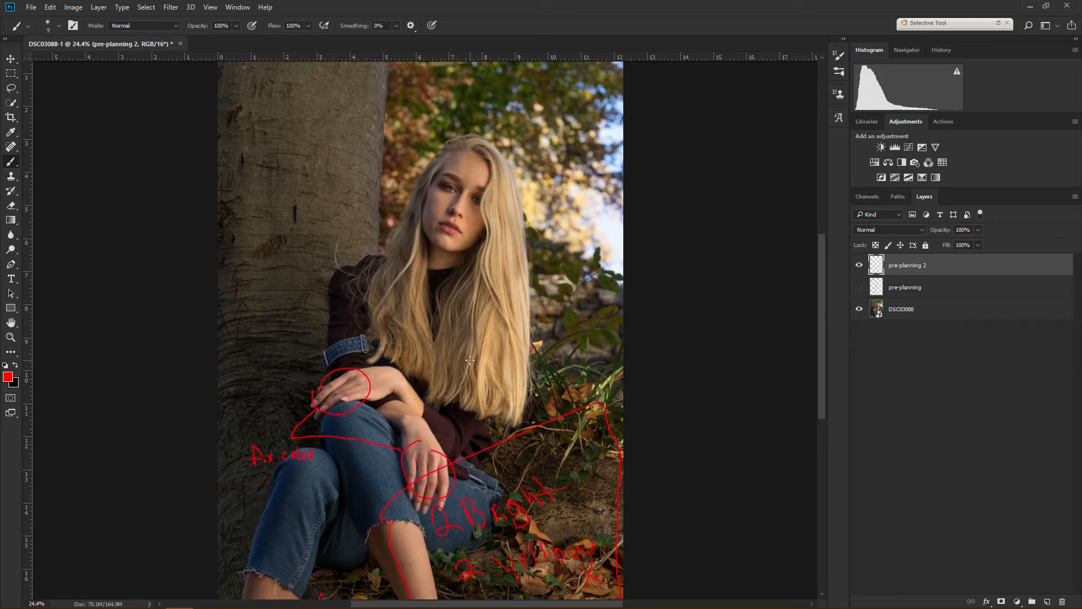
left_click(858, 266)
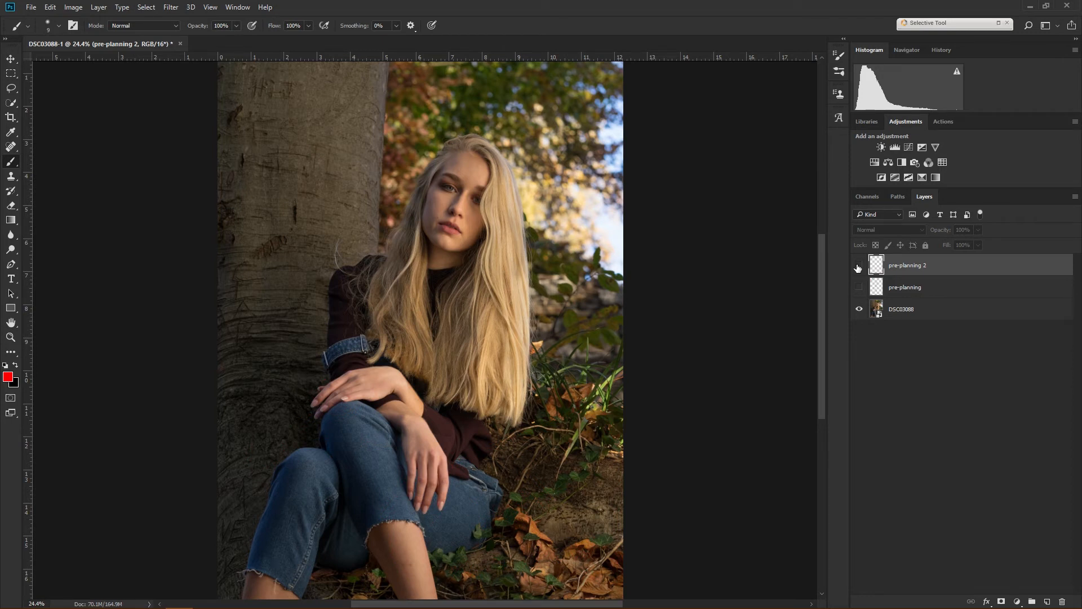
left_click(857, 266)
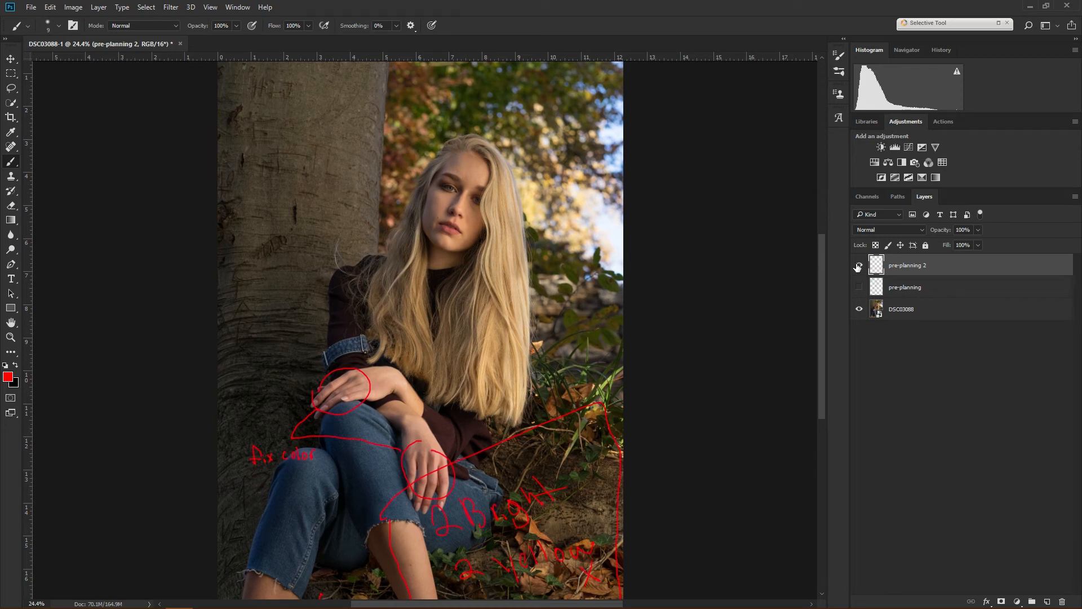
Circle the background leaves beside the lit hair in red and mark a cross on the foliage below them
scroll(631, 338, "up", 1)
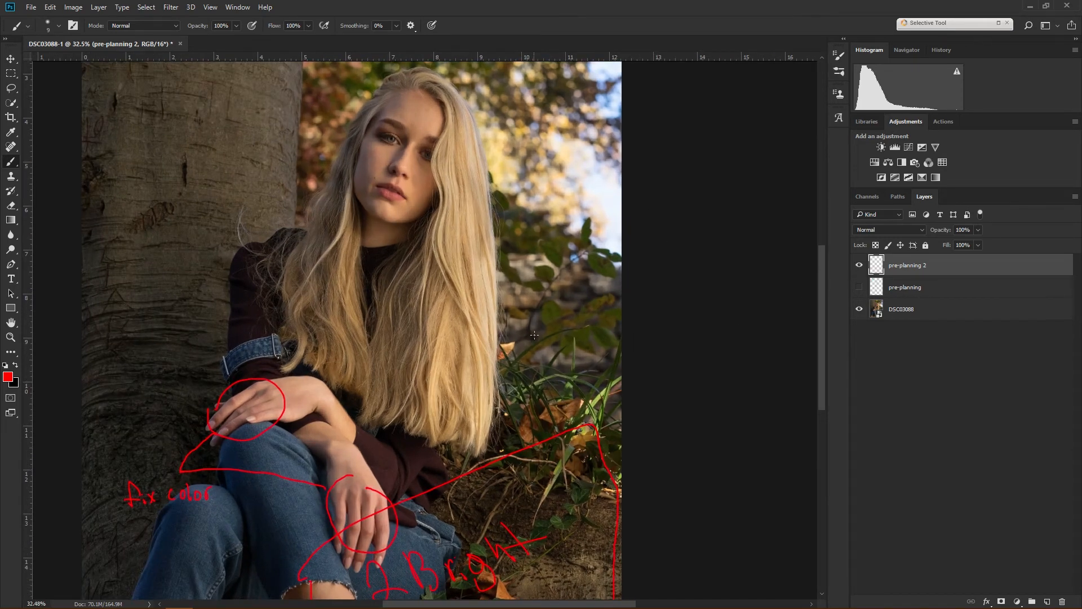
left_click_drag(538, 328, 556, 344)
left_click_drag(520, 283, 551, 311)
mouse_move(615, 278)
left_mouse_down()
mouse_move(603, 235)
mouse_move(553, 251)
mouse_move(526, 286)
left_mouse_up()
mouse_move(485, 171)
left_mouse_down()
mouse_move(486, 275)
mouse_move(523, 282)
mouse_move(513, 197)
mouse_move(503, 174)
mouse_move(479, 185)
left_mouse_up()
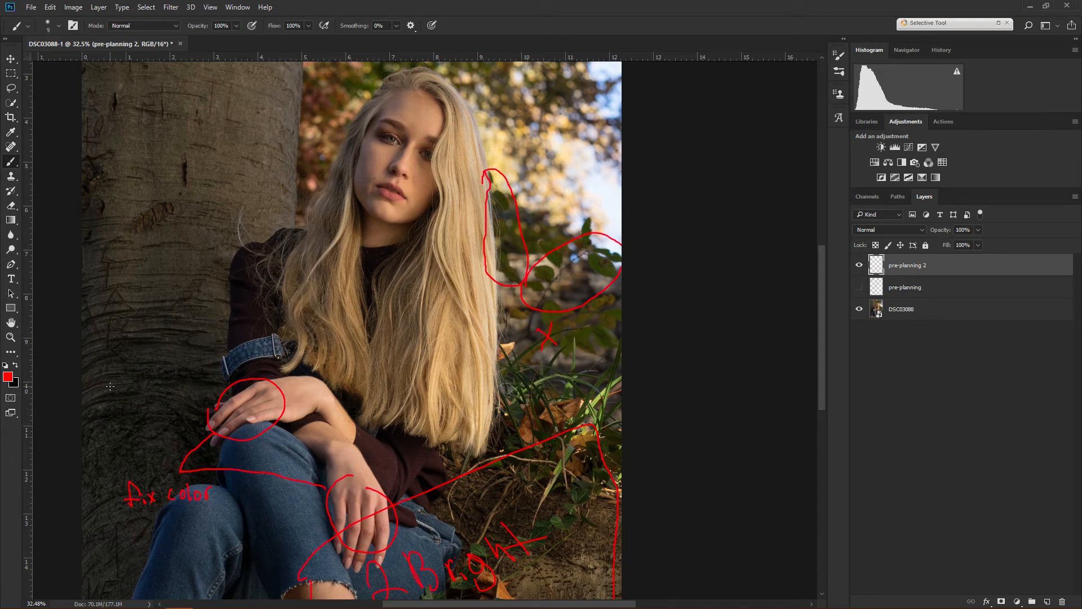
Mark two red crosses on the lower tree trunk beside the bent knee and the shin
scroll(135, 364, "down", 1)
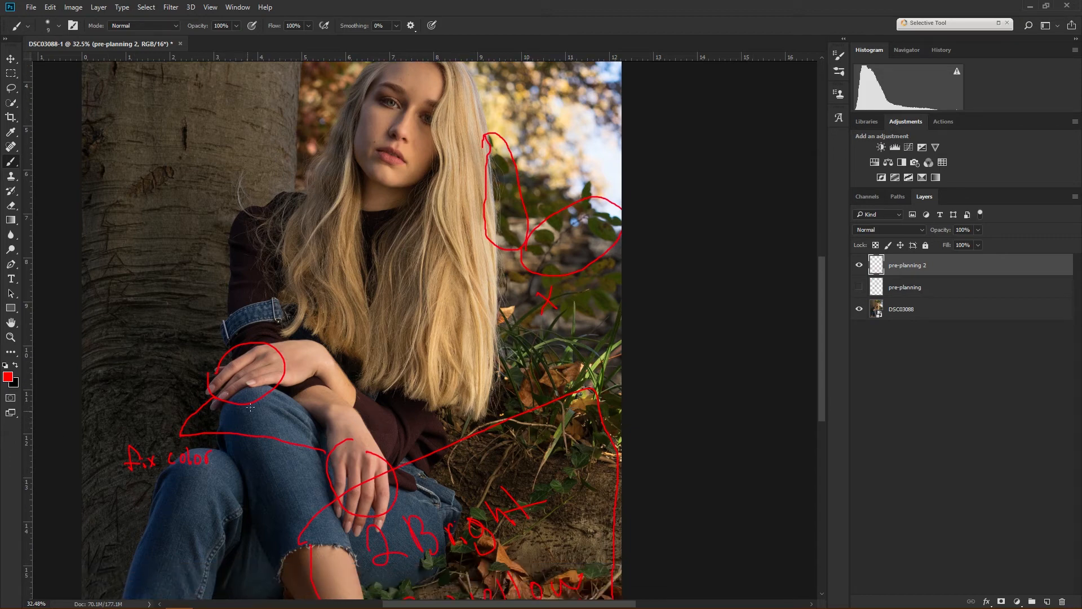
scroll(128, 502, "up", 1)
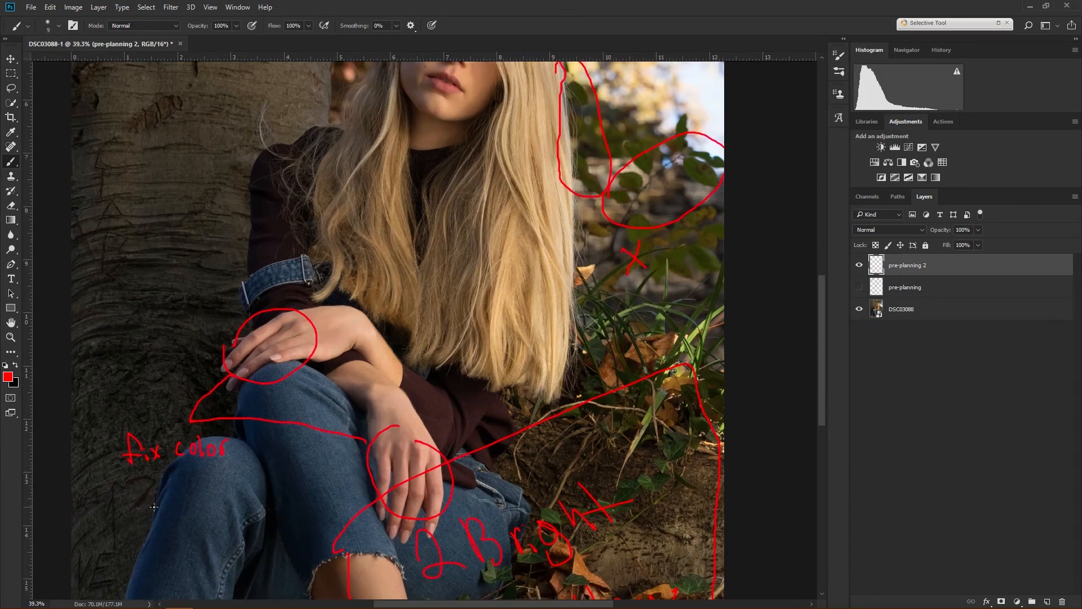
scroll(169, 496, "down", 1)
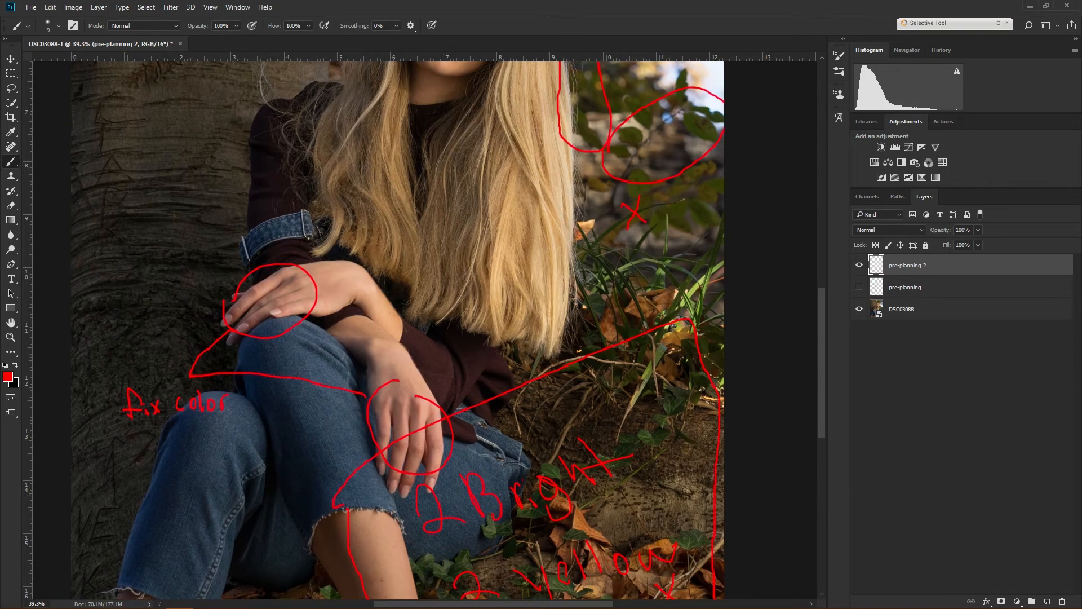
scroll(162, 471, "down", 1)
mouse_move(90, 554)
left_mouse_down()
mouse_move(117, 471)
mouse_move(122, 530)
left_mouse_up()
key("ctrl+z")
left_click_drag(115, 484, 88, 535)
left_click_drag(105, 408, 159, 434)
left_click_drag(151, 408, 130, 435)
Mark two large red crosses and one small cross on the trunk bark beside the sleeve
left_click_drag(198, 193, 235, 288)
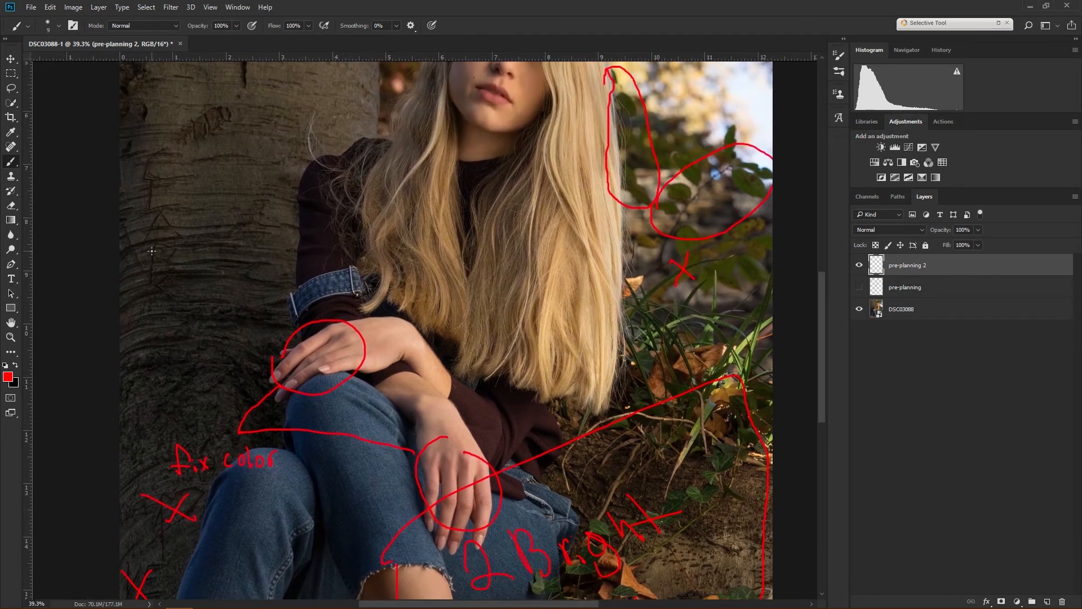
left_click_drag(135, 229, 179, 270)
left_click_drag(183, 218, 137, 275)
left_click_drag(218, 178, 124, 257)
left_click_drag(240, 320, 312, 368)
left_click_drag(116, 290, 155, 337)
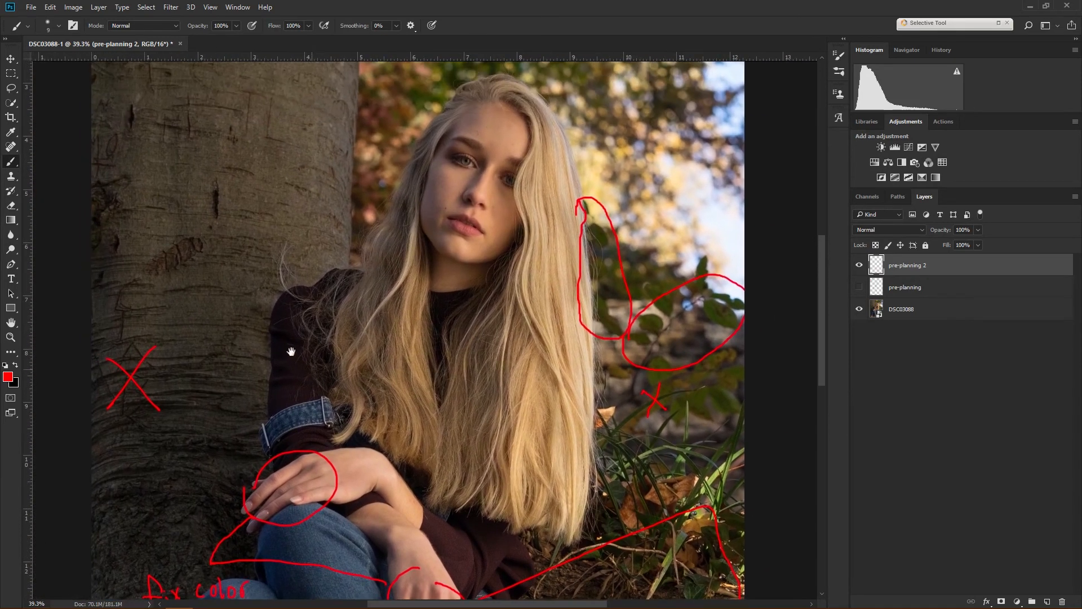
left_click_drag(157, 287, 107, 333)
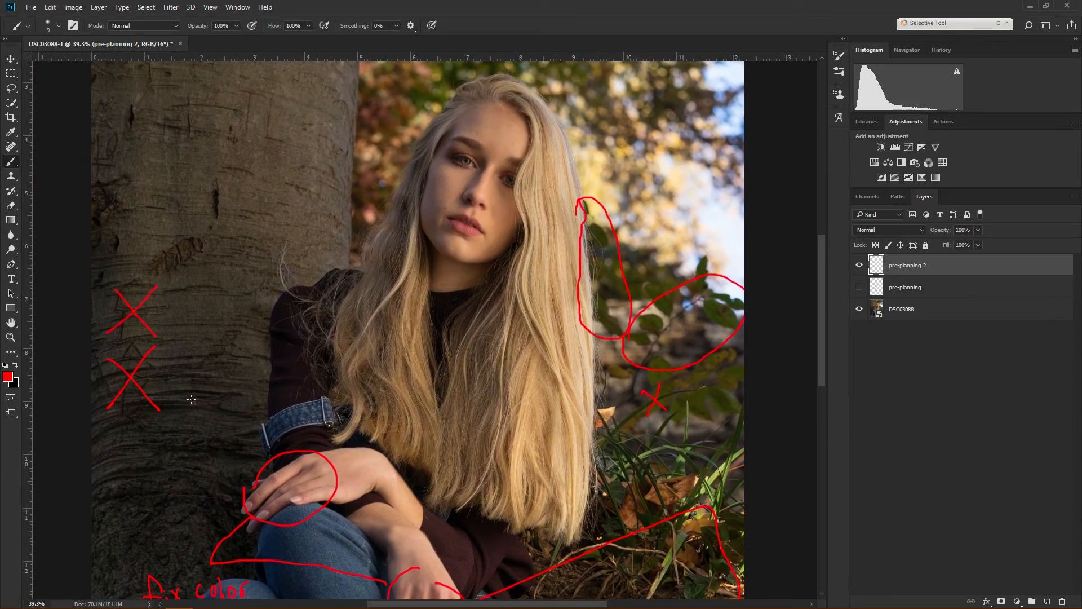
left_click_drag(188, 393, 214, 411)
left_click_drag(204, 391, 192, 410)
Circle the dark knots and carvings on the trunk in red and outline the blemished area of the upper trunk
left_click_drag(145, 257, 161, 286)
left_click_drag(220, 240, 145, 258)
mouse_move(111, 300)
left_mouse_down()
mouse_move(130, 280)
mouse_move(93, 282)
left_mouse_up()
mouse_move(157, 212)
left_mouse_down()
mouse_move(141, 264)
mouse_move(104, 263)
mouse_move(88, 296)
mouse_move(109, 288)
mouse_move(77, 283)
mouse_move(67, 301)
mouse_move(112, 243)
mouse_move(109, 221)
mouse_move(68, 232)
left_mouse_up()
mouse_move(150, 269)
left_mouse_down()
mouse_move(137, 271)
mouse_move(181, 245)
left_mouse_up()
mouse_move(269, 191)
left_mouse_down()
mouse_move(240, 262)
mouse_move(214, 266)
left_mouse_up()
mouse_move(93, 292)
left_mouse_down()
mouse_move(179, 273)
mouse_move(276, 270)
mouse_move(294, 260)
mouse_move(294, 240)
mouse_move(218, 168)
mouse_move(201, 168)
mouse_move(248, 208)
mouse_move(205, 224)
mouse_move(226, 187)
mouse_move(178, 139)
mouse_move(185, 113)
mouse_move(163, 104)
mouse_move(83, 123)
left_mouse_up()
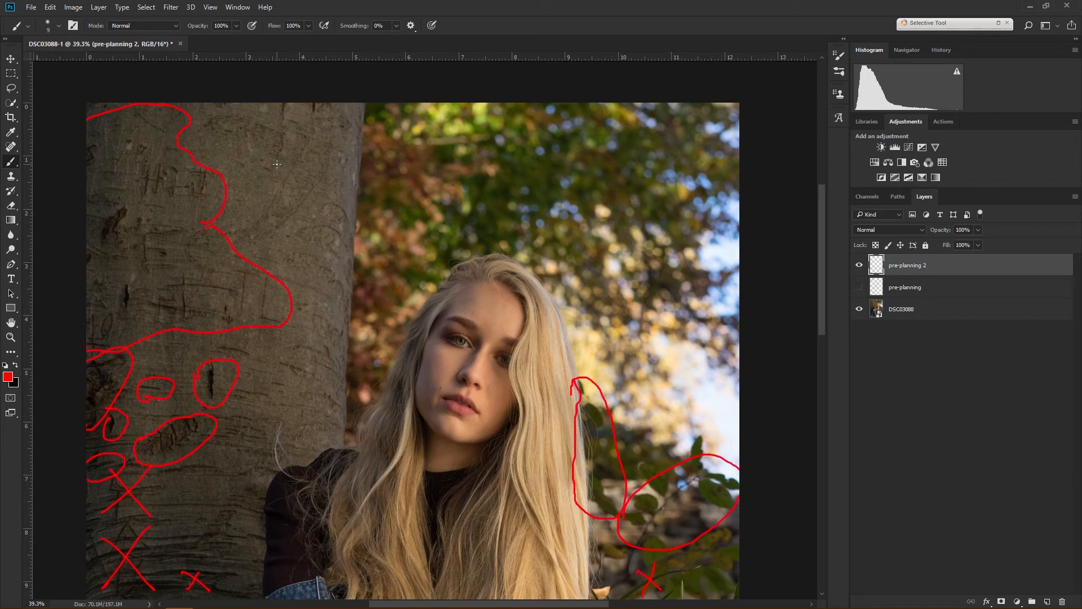
Circle the bare skin below the rear leg's jeans hem in red and write "Brighten" inside it
left_click_drag(307, 383, 280, 227)
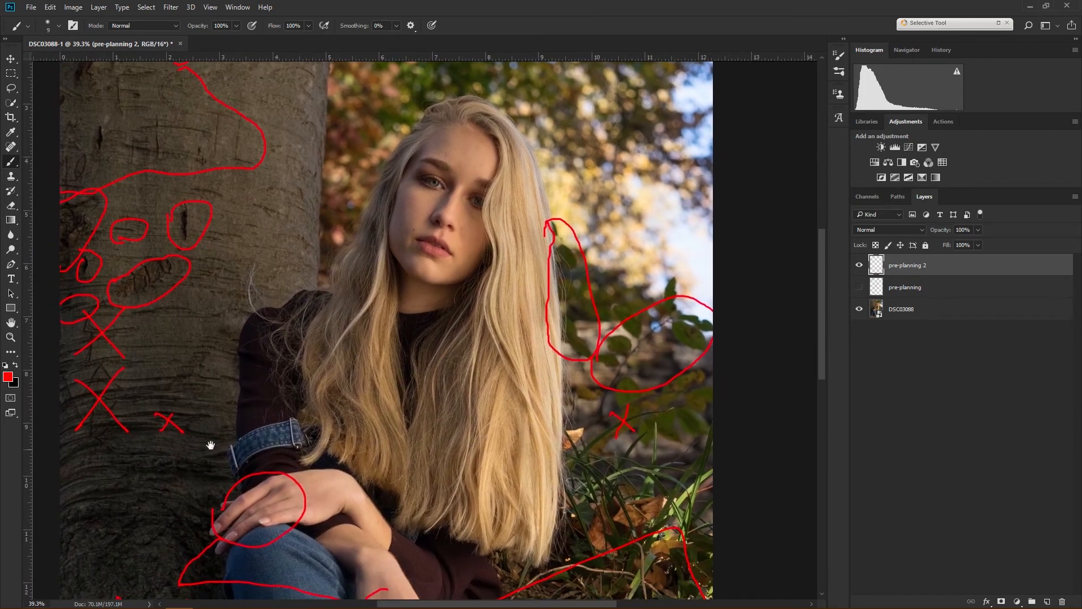
left_click_drag(210, 446, 255, 310)
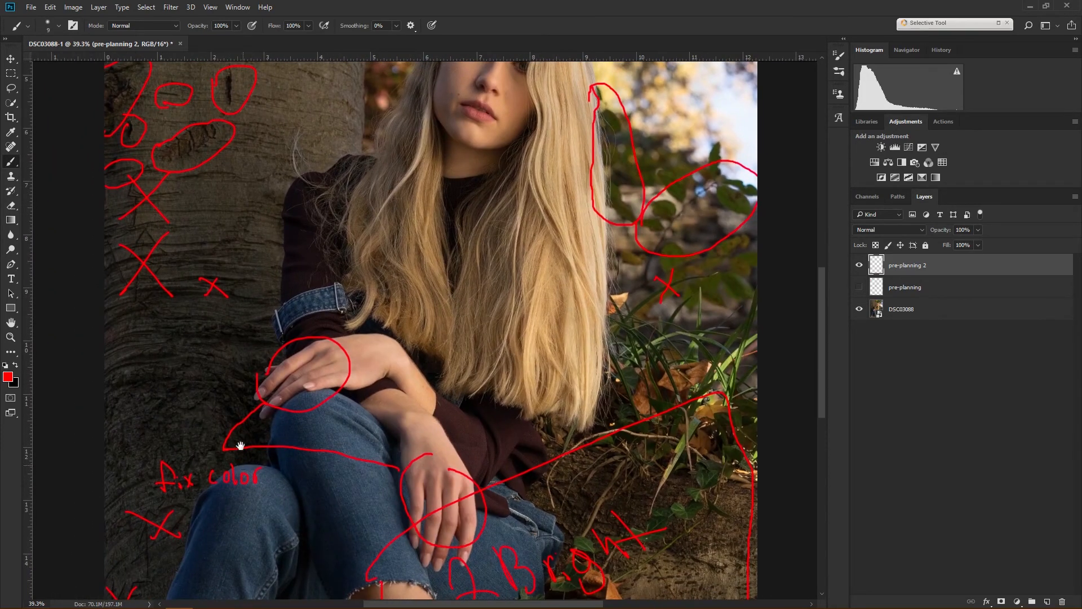
left_click_drag(240, 446, 203, 282)
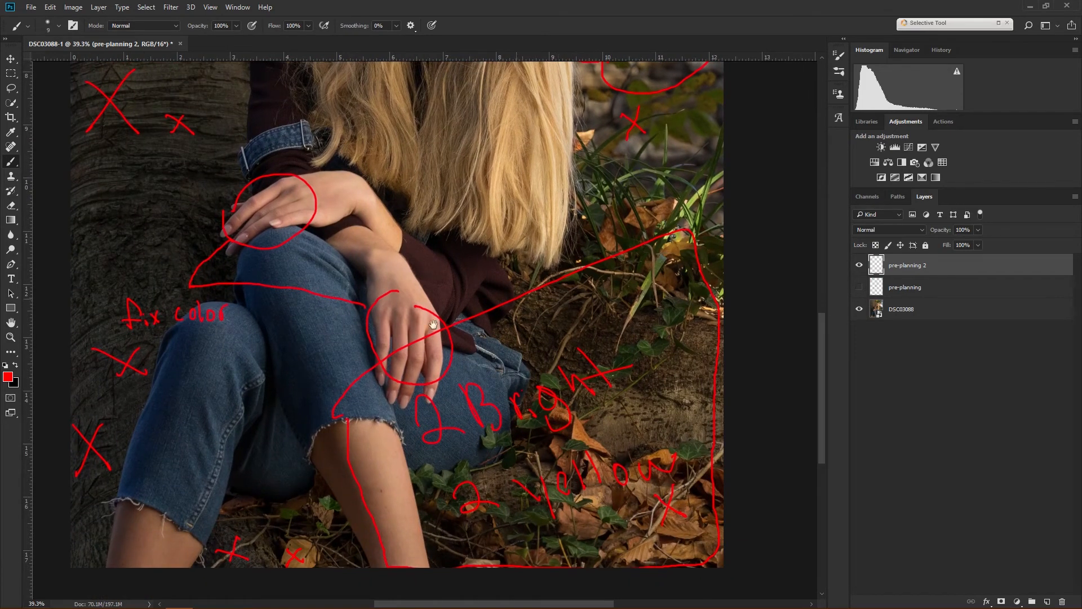
mouse_move(119, 544)
left_mouse_down()
mouse_move(112, 569)
mouse_move(161, 566)
mouse_move(114, 556)
mouse_move(175, 568)
mouse_move(201, 560)
mouse_move(210, 535)
mouse_move(136, 524)
left_mouse_up()
key("ctrl+z")
scroll(143, 525, "up", 3)
left_click_drag(140, 498, 190, 421)
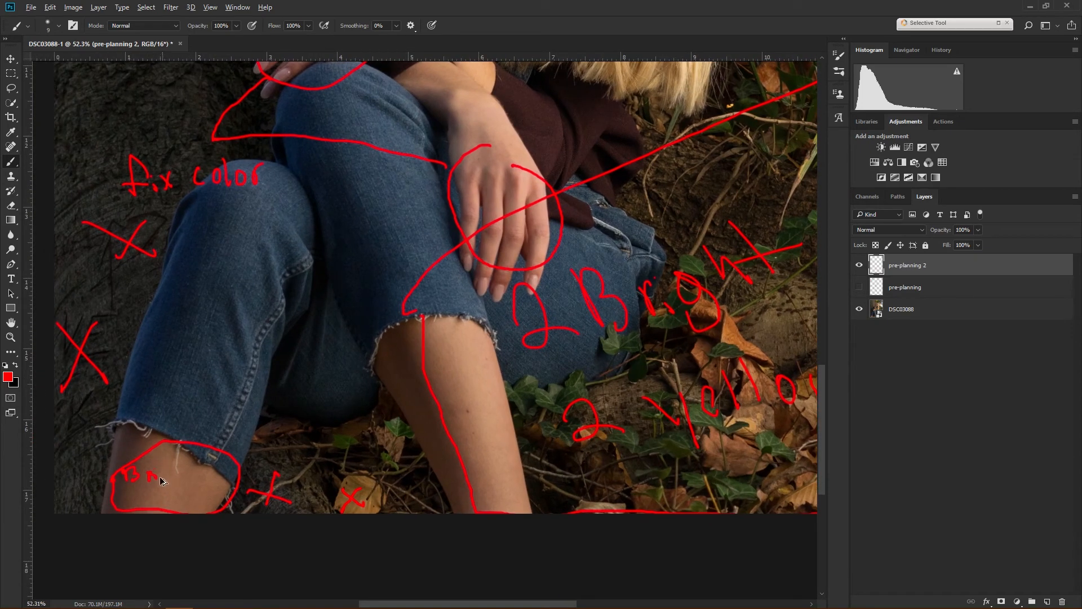
mouse_move(160, 468)
left_mouse_down()
mouse_move(188, 459)
mouse_move(182, 472)
mouse_move(223, 471)
left_mouse_up()
Handwrite "stray hair" in red across the long hair below the neck
scroll(250, 438, "down", 1)
scroll(460, 440, "down", 3)
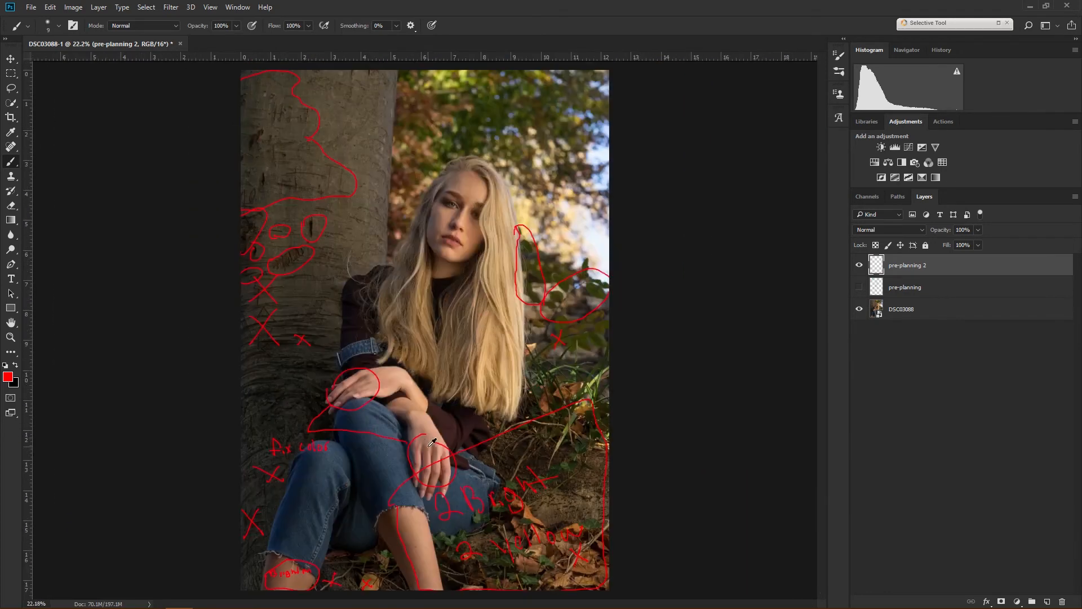
scroll(472, 431, "up", 1)
scroll(468, 434, "up", 6)
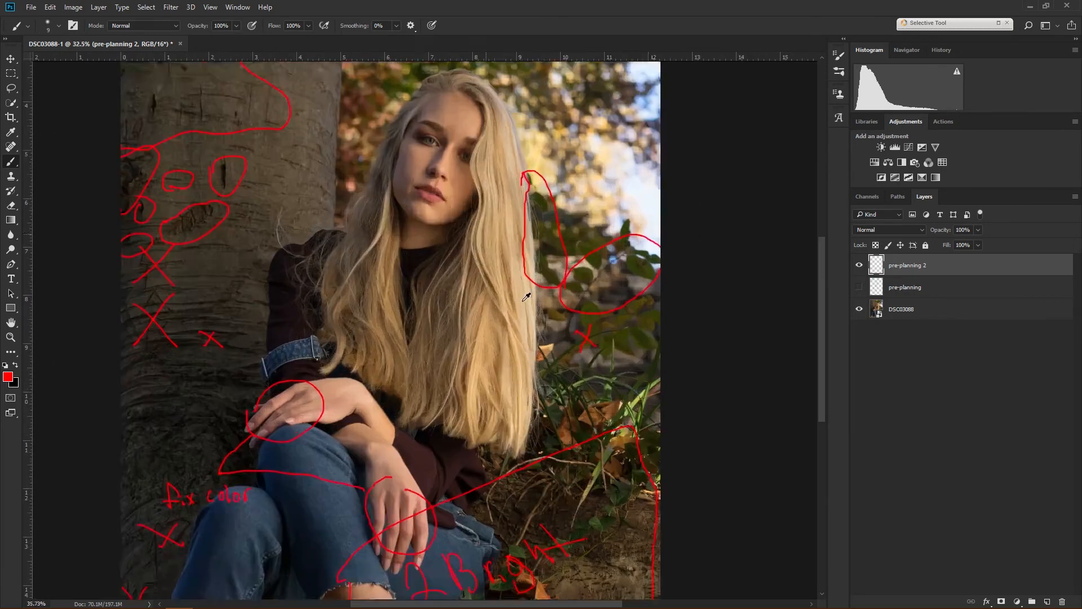
scroll(487, 357, "up", 1)
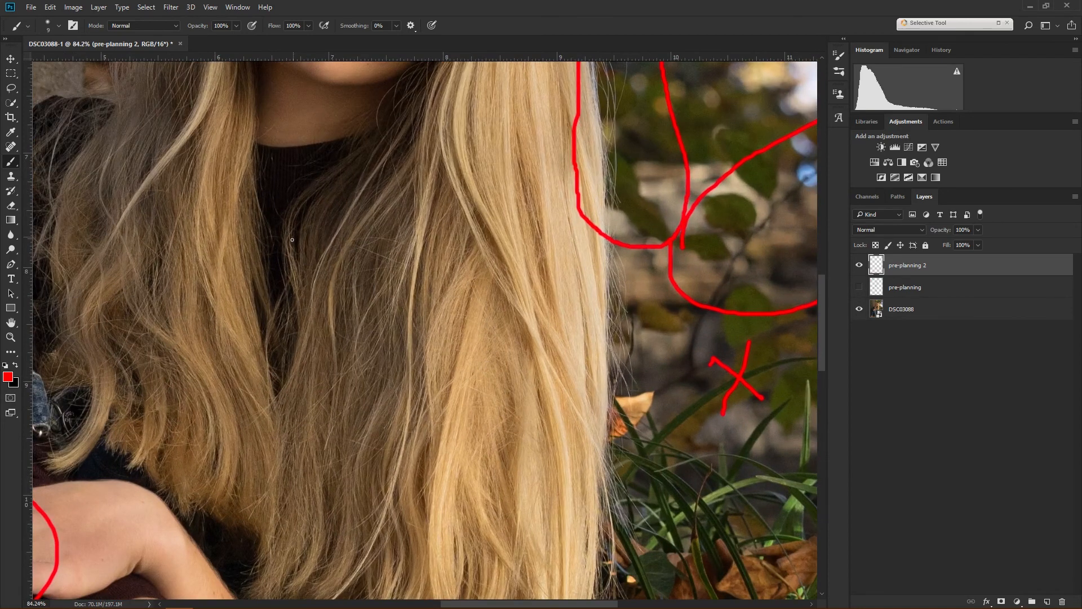
left_click_drag(282, 288, 363, 273)
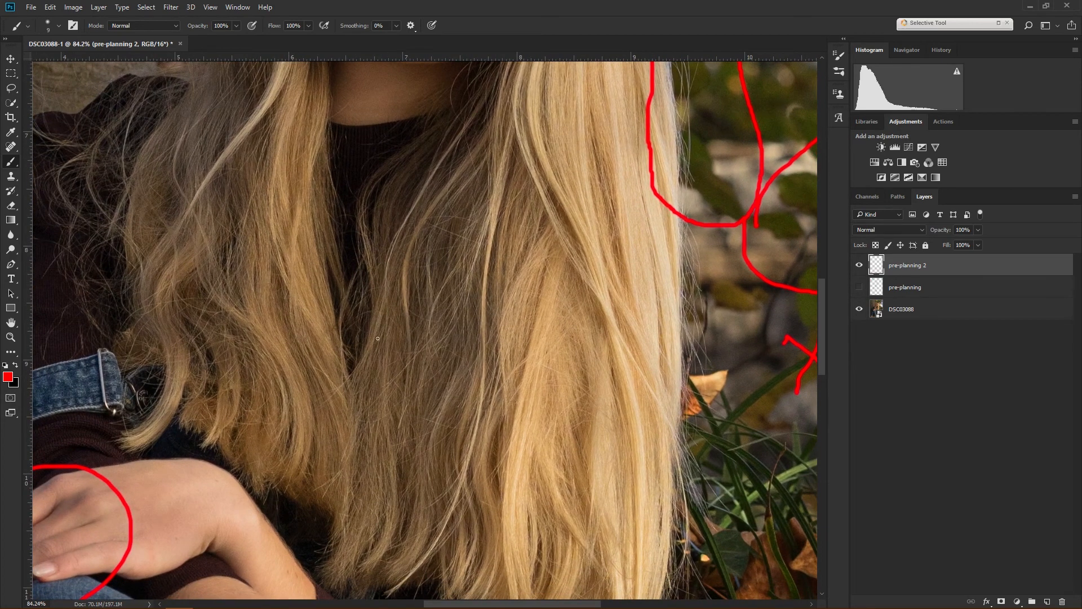
mouse_move(393, 338)
left_mouse_down()
mouse_move(455, 344)
mouse_move(474, 362)
left_mouse_up()
mouse_move(515, 309)
left_mouse_down()
mouse_move(524, 324)
mouse_move(562, 322)
mouse_move(575, 302)
left_mouse_up()
left_click(561, 309)
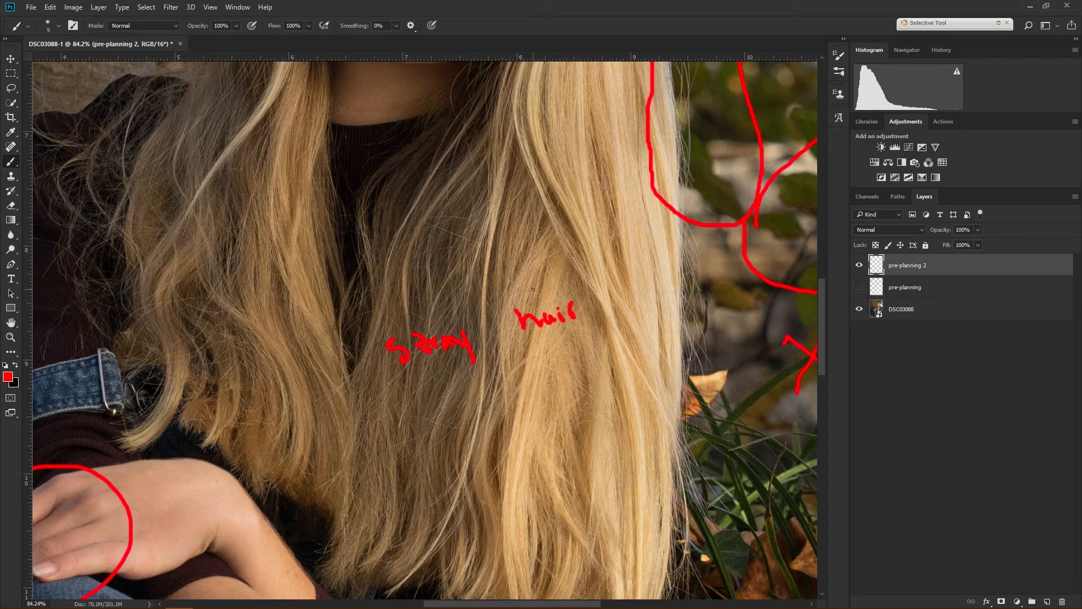
left_click_drag(370, 189, 350, 266)
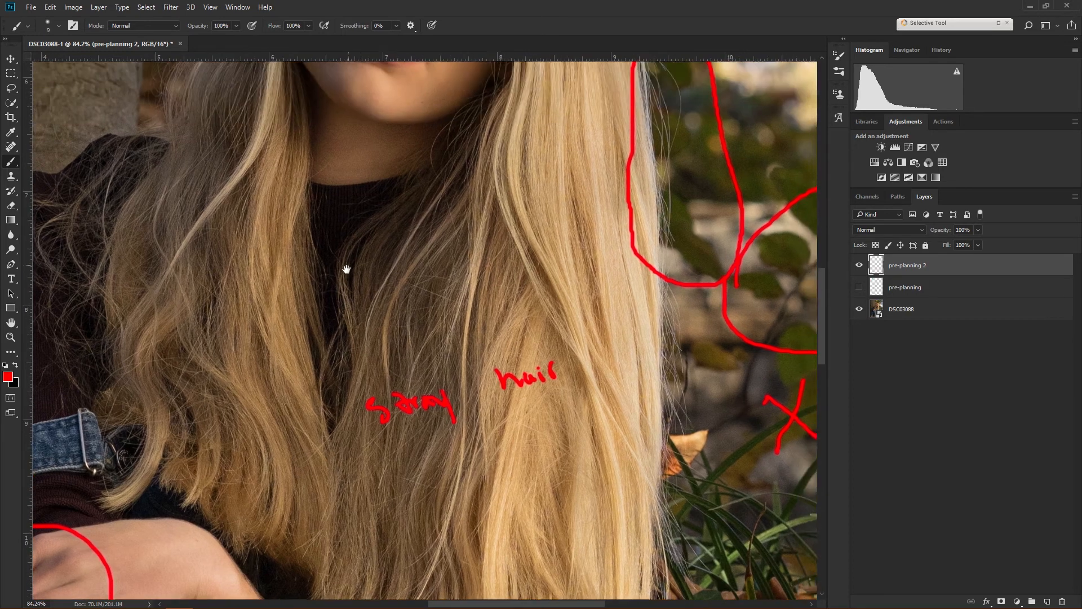
left_click_drag(305, 213, 394, 240)
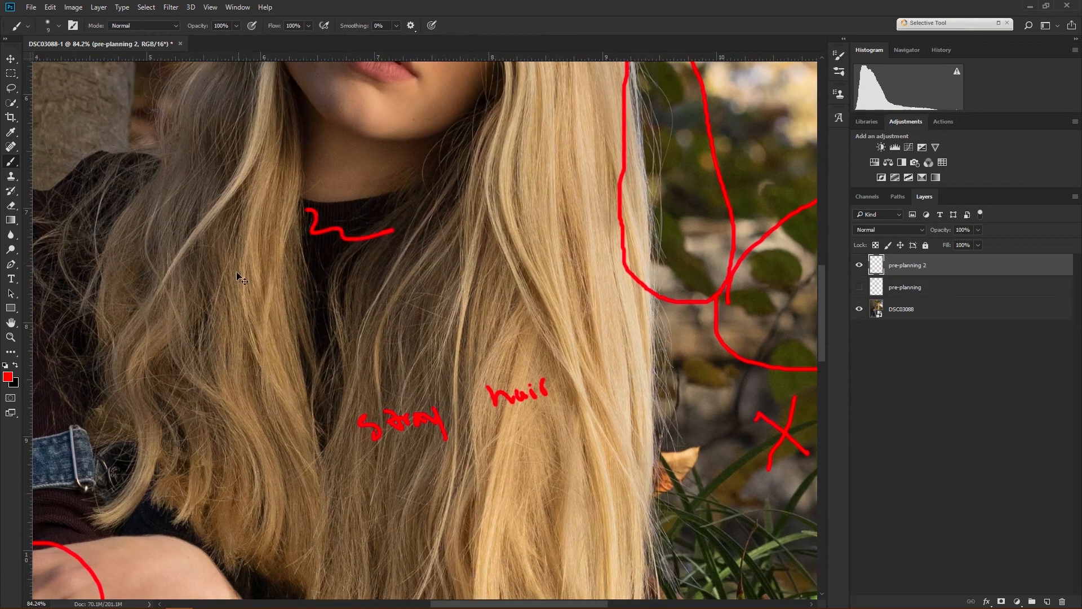
key("ctrl+z")
scroll(241, 261, "left", 5)
scroll(241, 261, "down", 2)
mouse_move(183, 219)
left_mouse_down()
mouse_move(150, 246)
mouse_move(183, 282)
mouse_move(180, 310)
left_mouse_up()
key("ctrl+z")
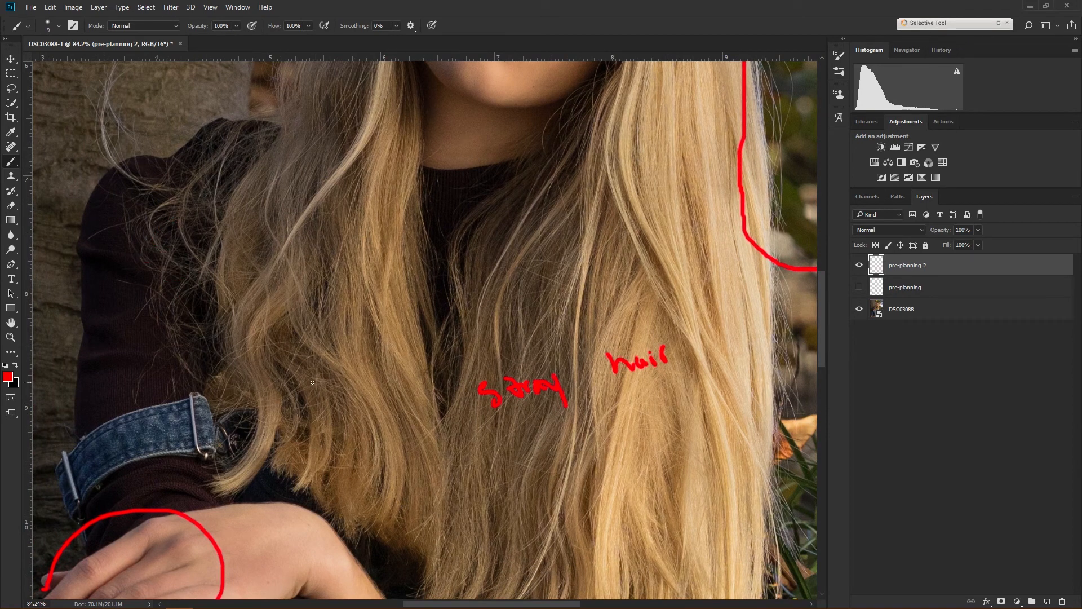
mouse_move(125, 390)
left_mouse_down()
mouse_move(158, 398)
mouse_move(166, 373)
left_mouse_up()
key("ctrl+z")
mouse_move(52, 431)
left_mouse_down()
mouse_move(88, 438)
mouse_move(79, 429)
left_mouse_up()
key("ctrl+z")
Circle the orange leaf beside the lower hair edge in red
scroll(429, 348, "down", 8)
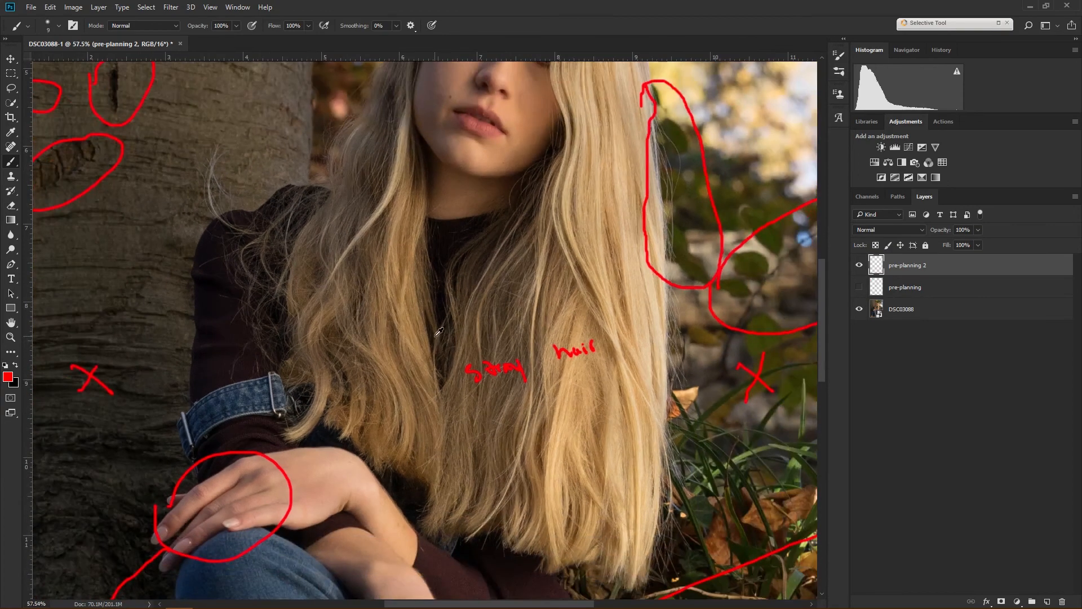
scroll(489, 298, "down", 4)
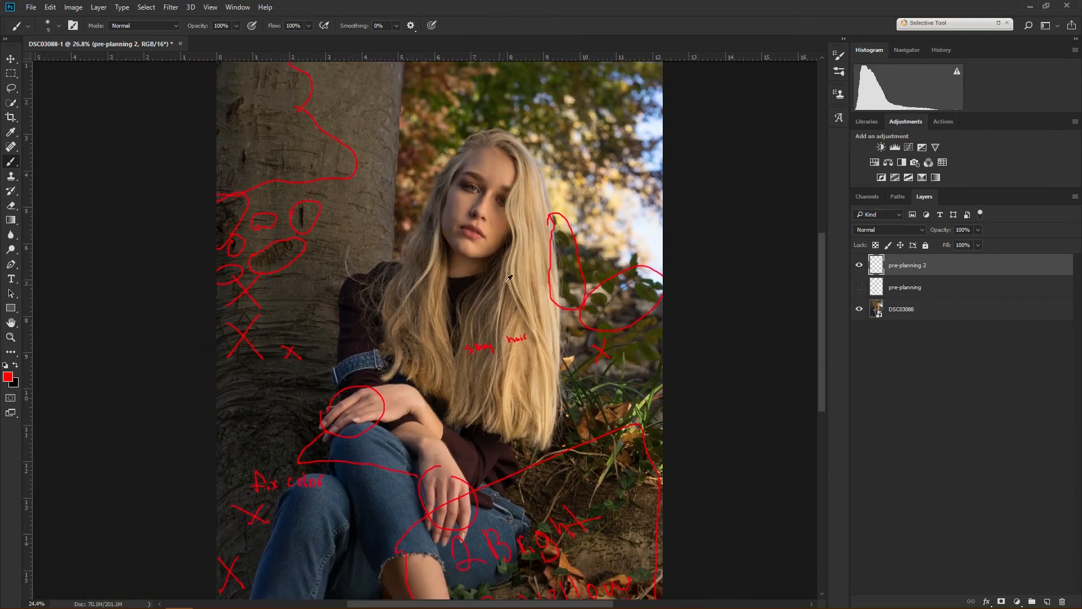
scroll(509, 259, "up", 1)
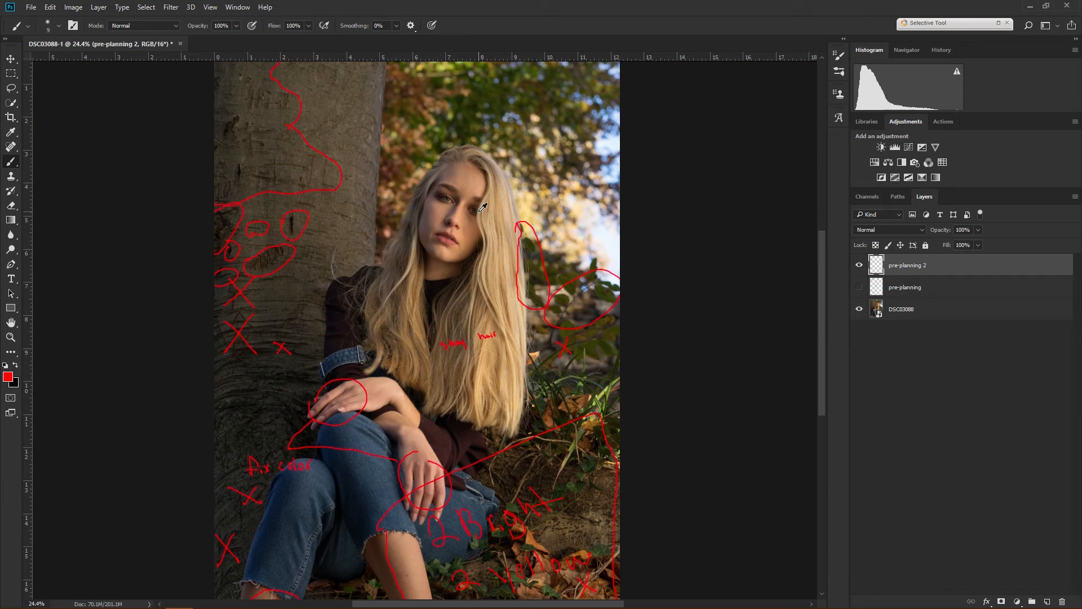
scroll(487, 346, "up", 2)
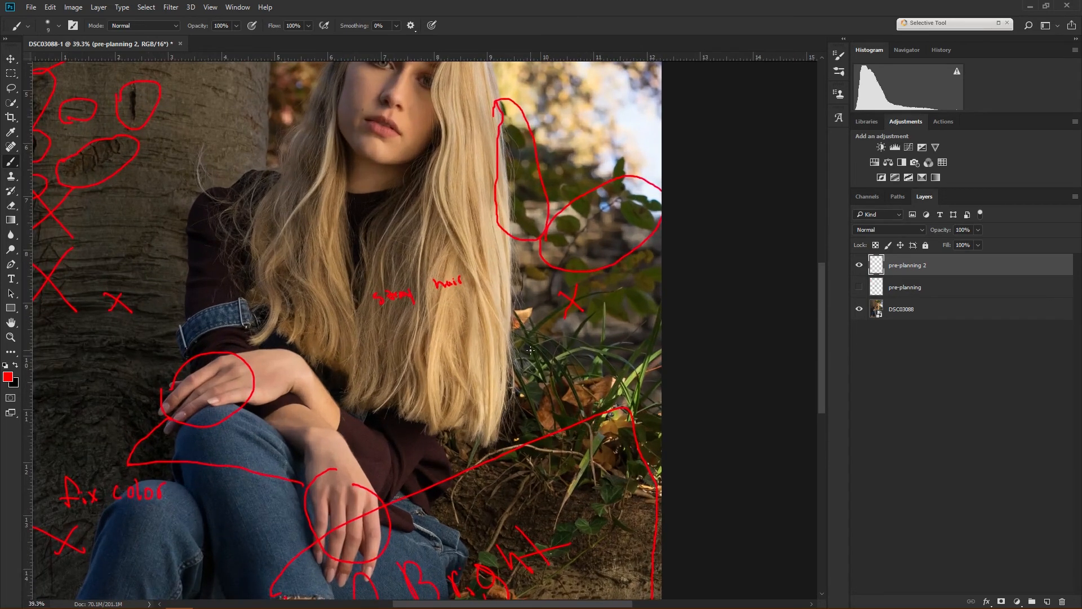
mouse_move(504, 334)
left_mouse_down()
mouse_move(542, 312)
mouse_move(522, 308)
mouse_move(505, 327)
left_mouse_up()
left_click_drag(428, 196, 403, 323)
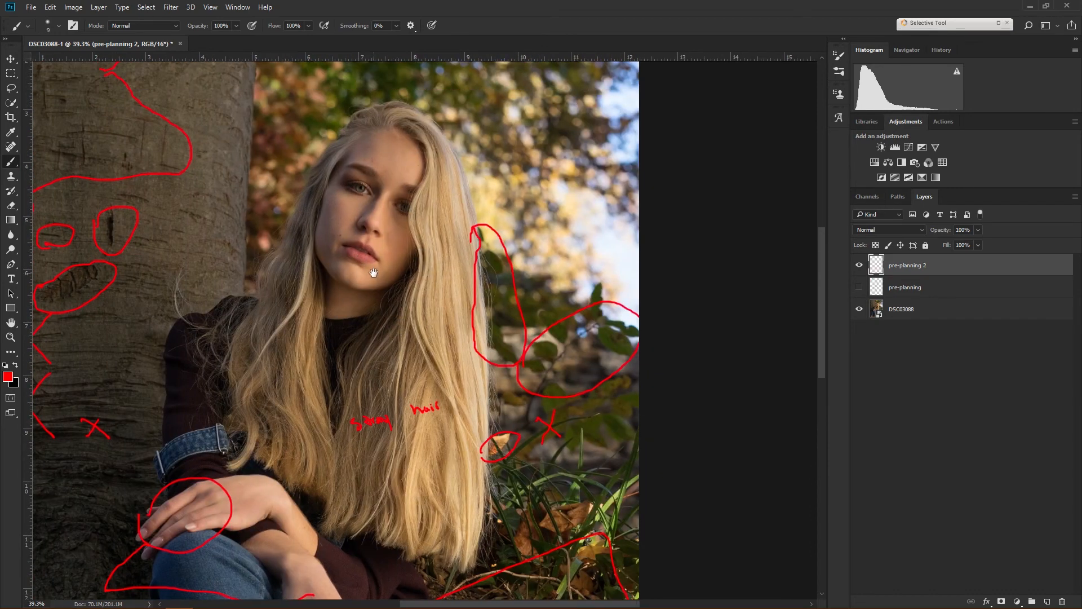
scroll(373, 273, "up", 8)
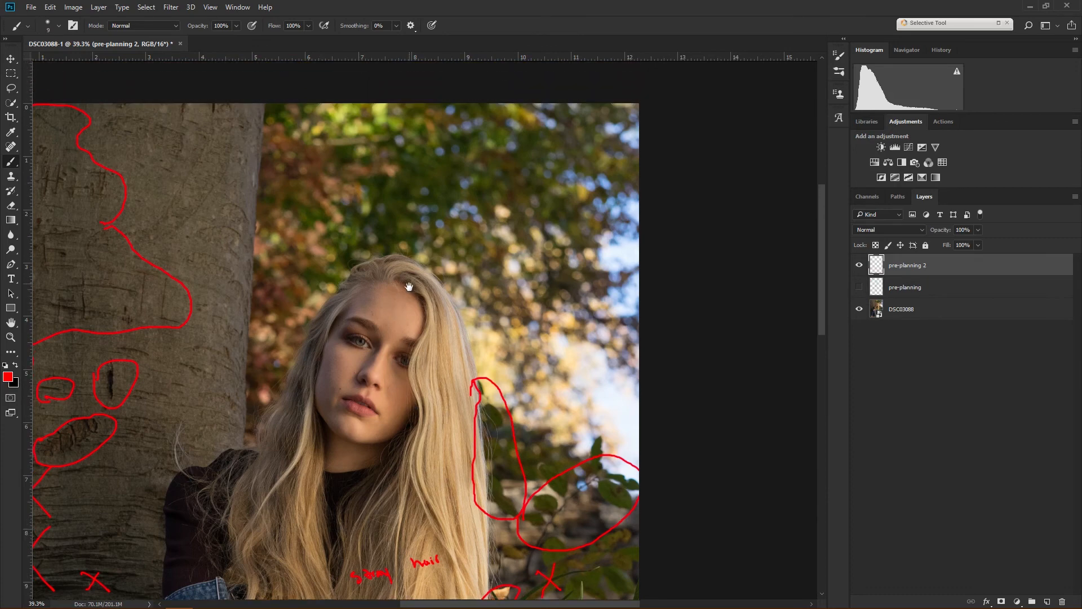
left_click_drag(410, 286, 411, 278)
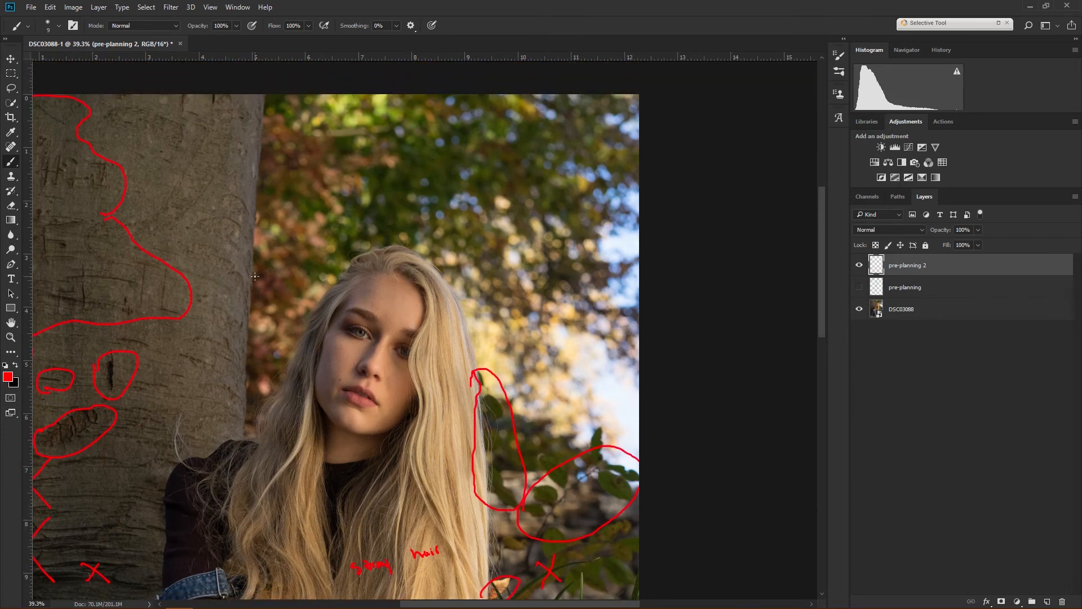
scroll(355, 366, "up", 2)
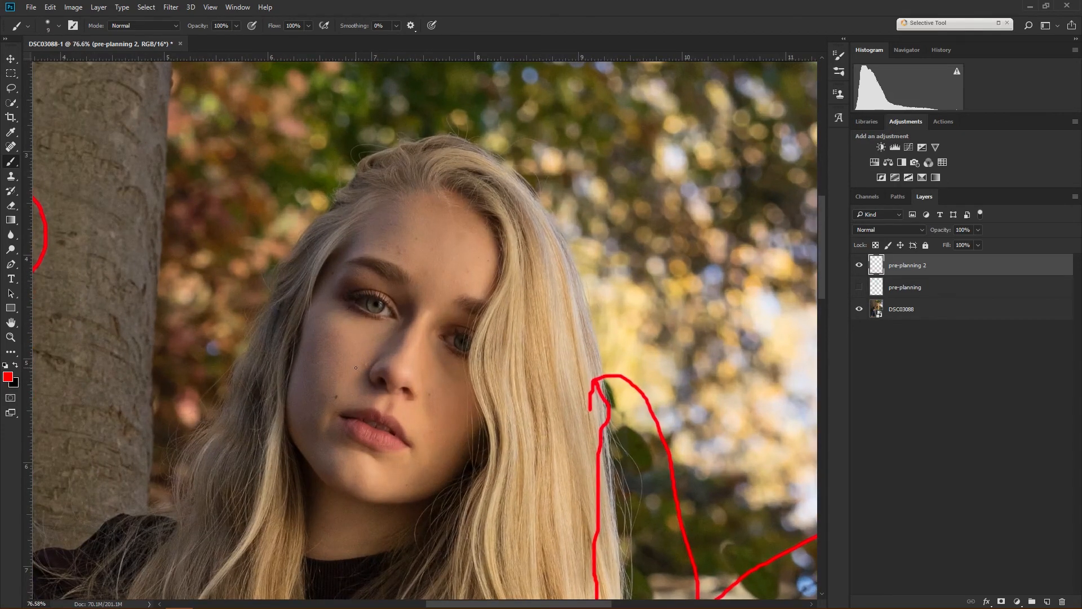
left_click_drag(396, 241, 357, 283)
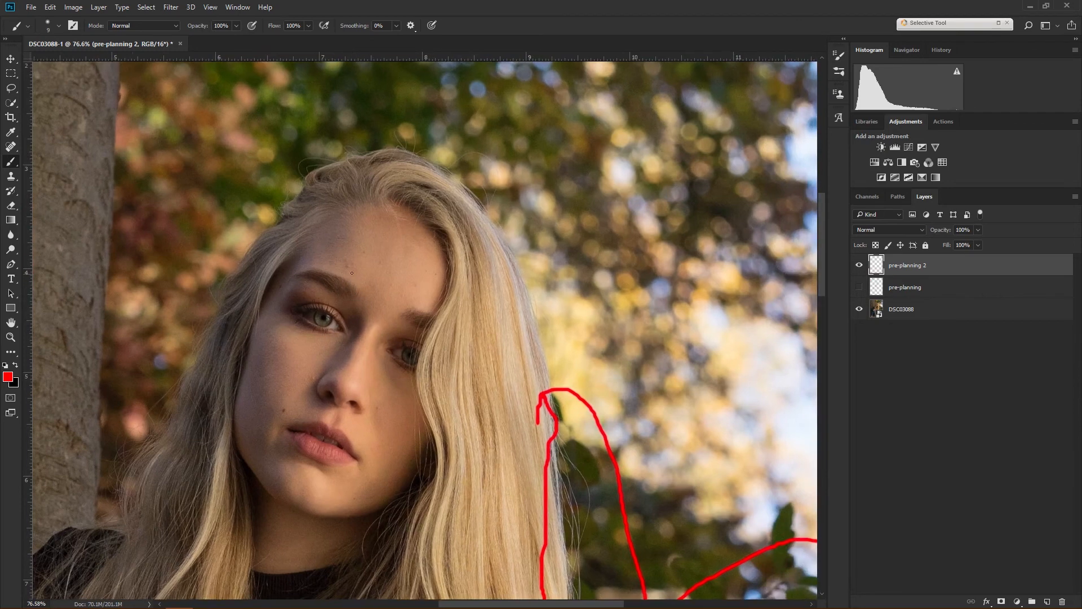
scroll(393, 222, "up", 2)
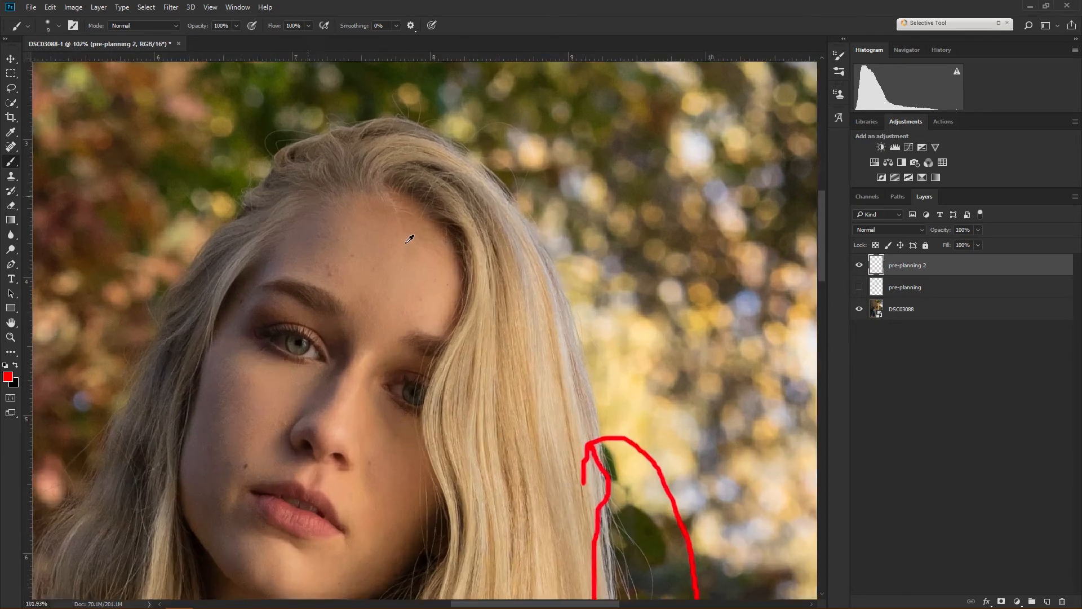
mouse_move(343, 221)
left_mouse_down()
mouse_move(367, 213)
mouse_move(350, 231)
mouse_move(376, 243)
mouse_move(352, 256)
mouse_move(358, 225)
mouse_move(383, 243)
mouse_move(354, 266)
left_mouse_up()
key("ctrl+z")
key("ctrl+z")
key("ctrl+z")
key("ctrl+z")
scroll(349, 253, "down", 3)
scroll(350, 253, "up", 2)
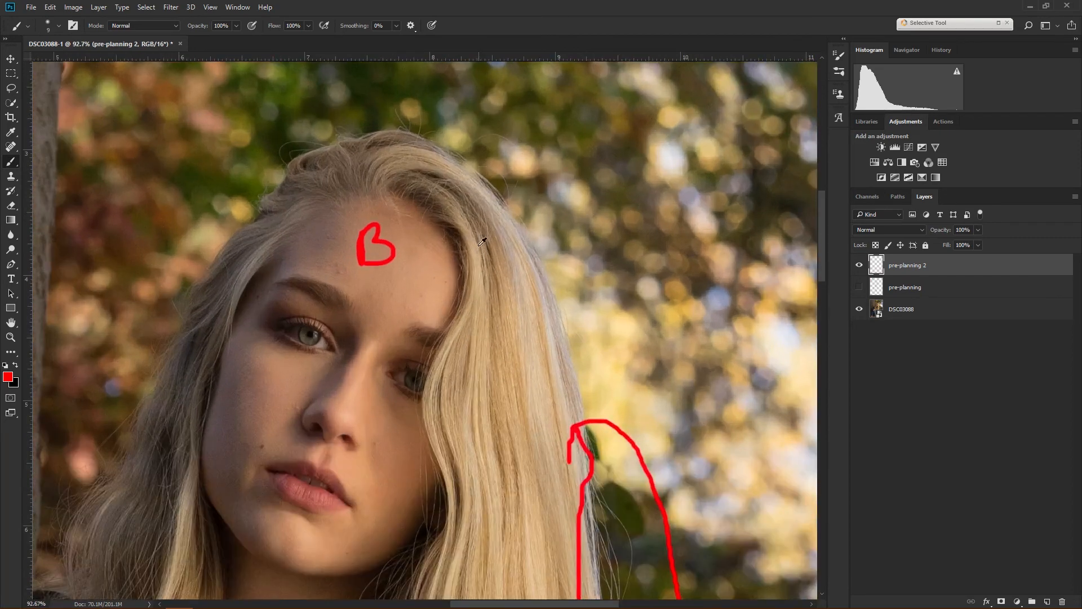
key("ctrl+z")
Handwrite a red "B" on the forehead and outline the flyaway hair around the crown of the head in red
mouse_move(401, 231)
left_mouse_down()
mouse_move(374, 267)
mouse_move(417, 239)
mouse_move(398, 259)
mouse_move(412, 266)
mouse_move(397, 288)
mouse_move(374, 263)
left_mouse_up()
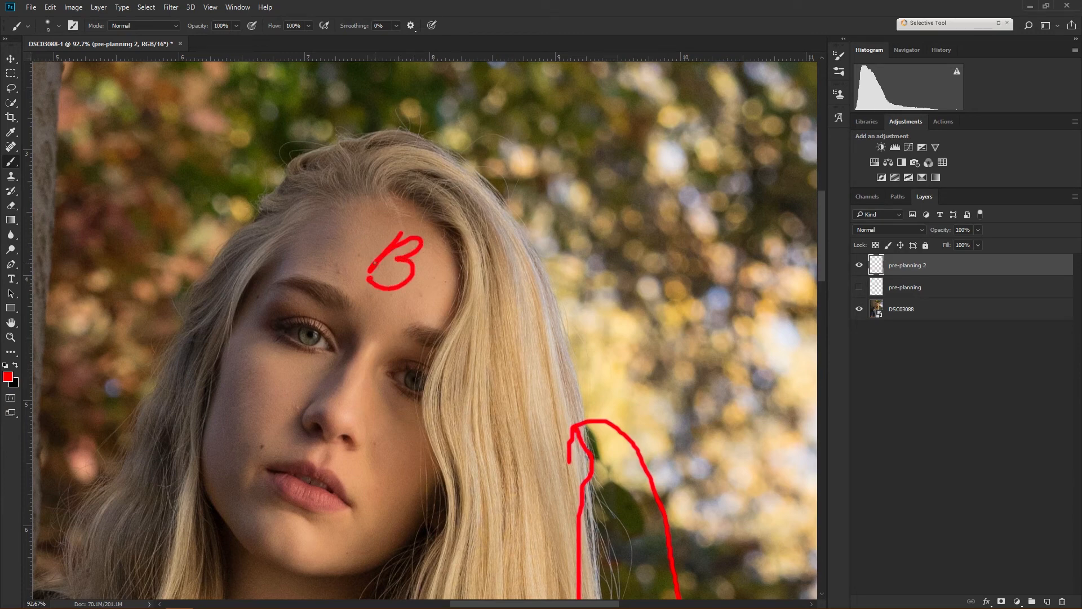
scroll(417, 267, "down", 5)
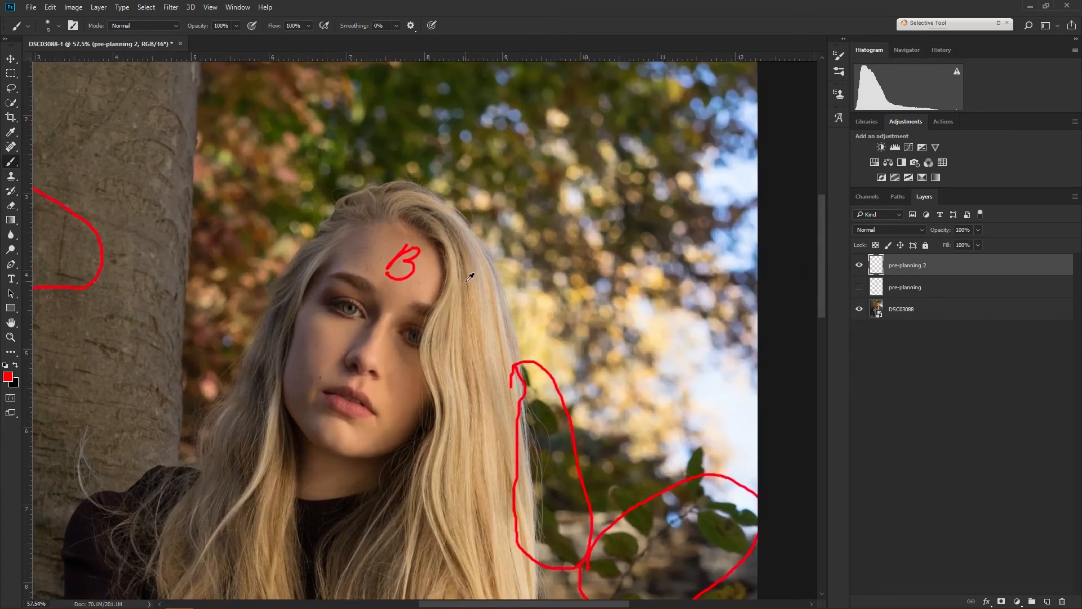
scroll(460, 271, "up", 3)
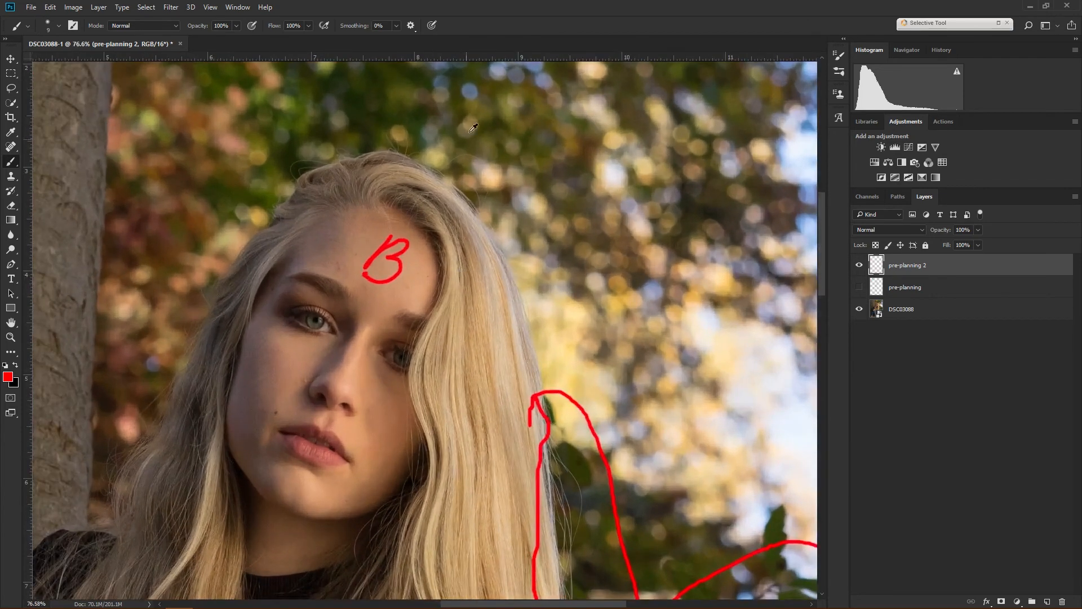
mouse_move(389, 150)
left_mouse_down()
mouse_move(483, 243)
mouse_move(514, 243)
mouse_move(503, 167)
mouse_move(432, 126)
mouse_move(370, 120)
mouse_move(307, 136)
mouse_move(269, 162)
mouse_move(260, 192)
mouse_move(282, 222)
mouse_move(401, 160)
left_mouse_up()
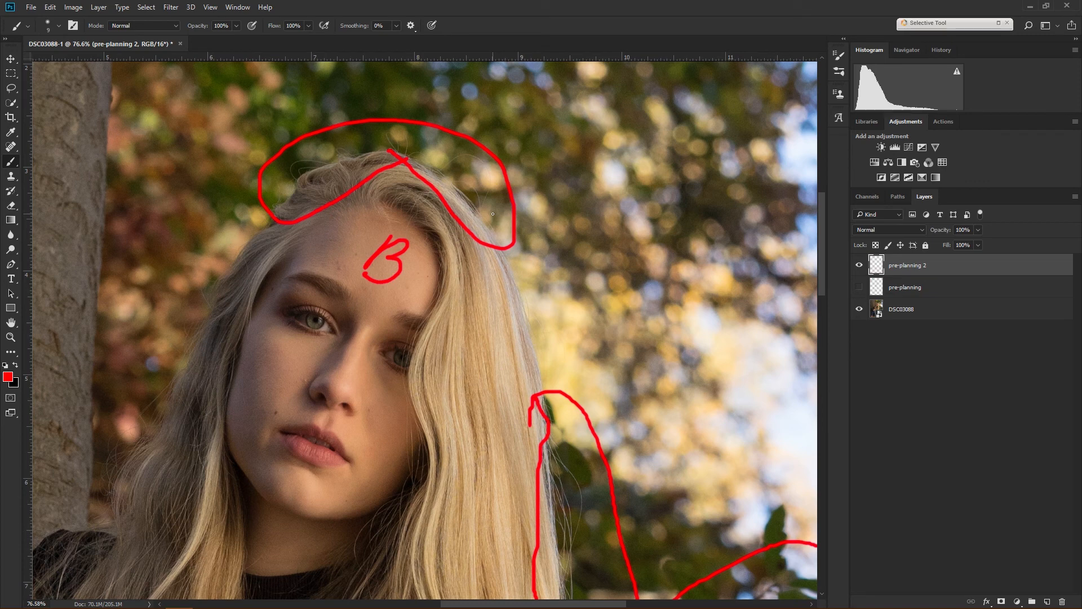
Outline the cheek area beside the mouth in red and draw a small red circle on the chin
left_click_drag(298, 433, 276, 396)
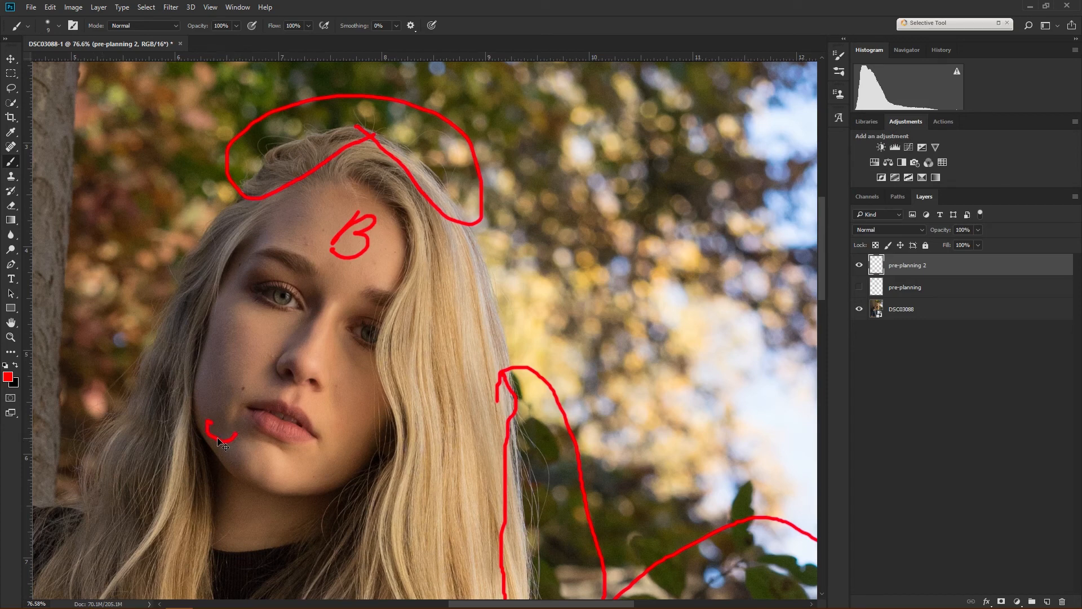
left_click(209, 421)
key("ctrl+z")
mouse_move(233, 438)
left_mouse_down()
mouse_move(241, 416)
mouse_move(220, 406)
mouse_move(201, 417)
mouse_move(221, 442)
mouse_move(259, 414)
mouse_move(232, 395)
mouse_move(208, 427)
mouse_move(228, 434)
mouse_move(250, 421)
mouse_move(234, 347)
mouse_move(195, 368)
mouse_move(191, 415)
left_mouse_up()
key("ctrl+z")
key("ctrl+z")
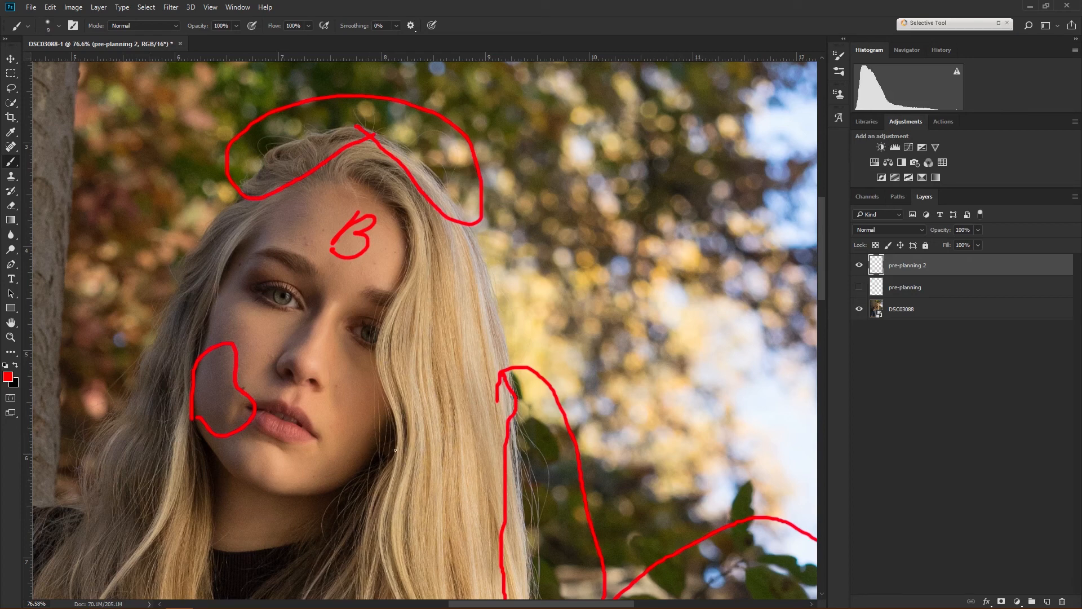
mouse_move(260, 487)
left_mouse_down()
mouse_move(282, 466)
mouse_move(253, 467)
mouse_move(252, 484)
left_mouse_up()
Show and hide the pre-planning layer over the whole portrait to compare its marks with those on pre-planning 2
scroll(235, 470, "down", 10)
scroll(367, 434, "up", 1)
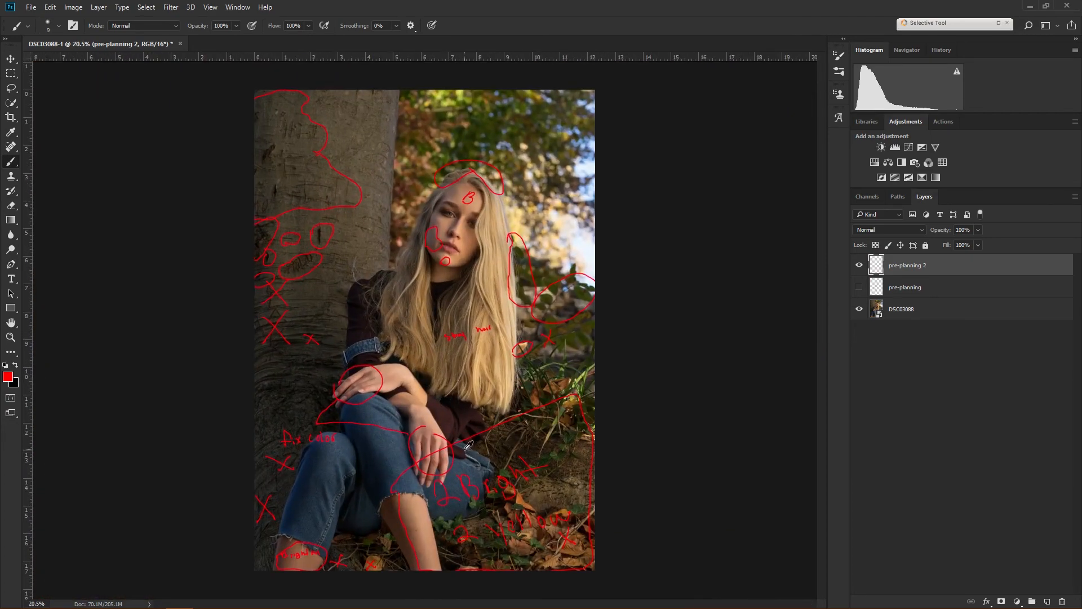
left_click(860, 288)
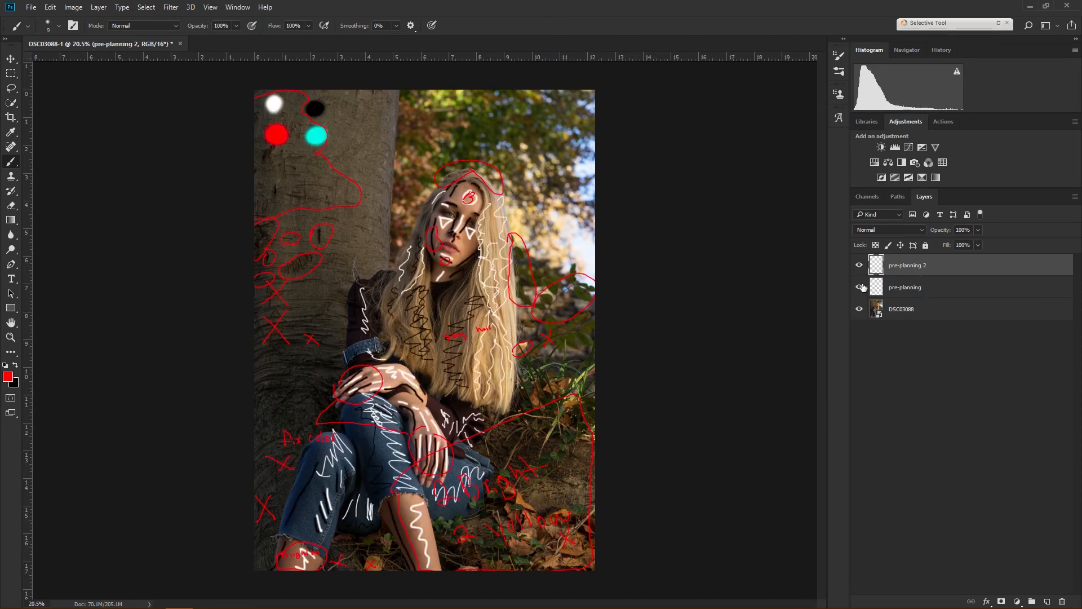
left_click(860, 288)
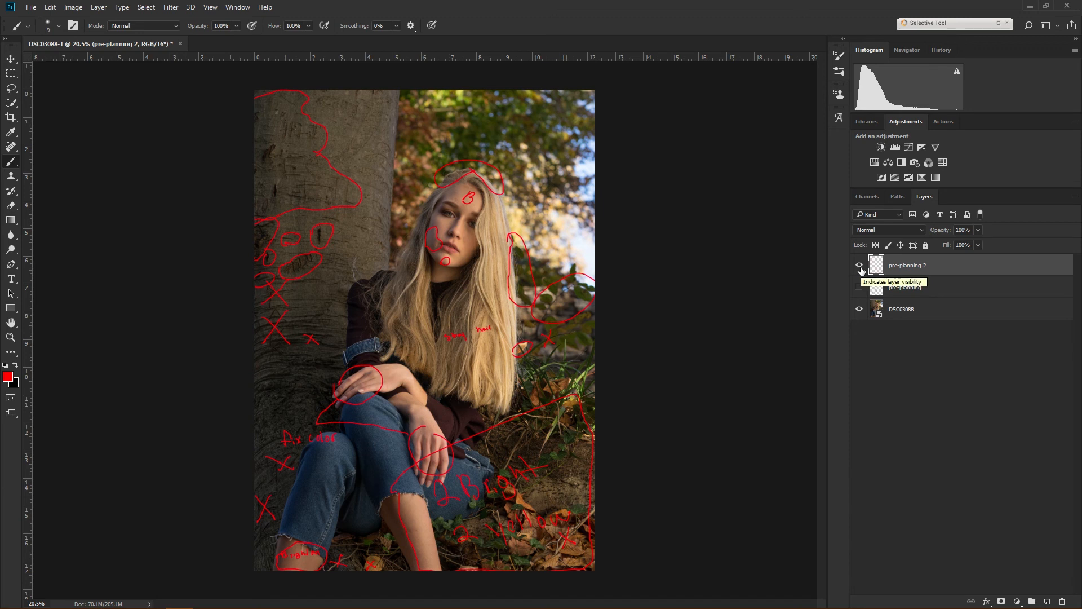
Sample the cyan swatch on the pre-planning layer as the brush colour, leaving both planning layers hidden
left_click(860, 288)
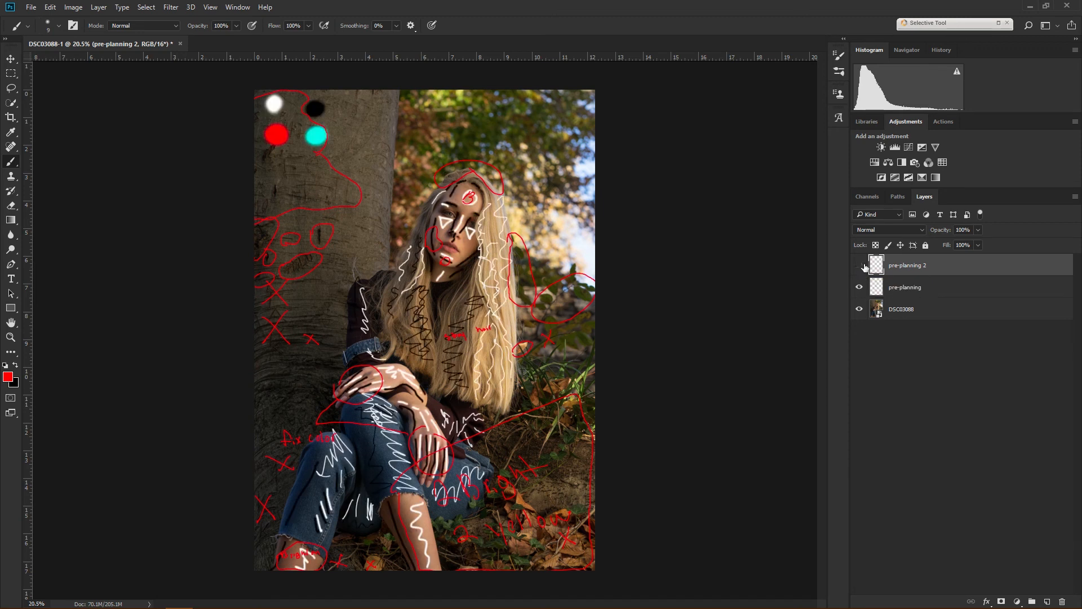
left_click(860, 265)
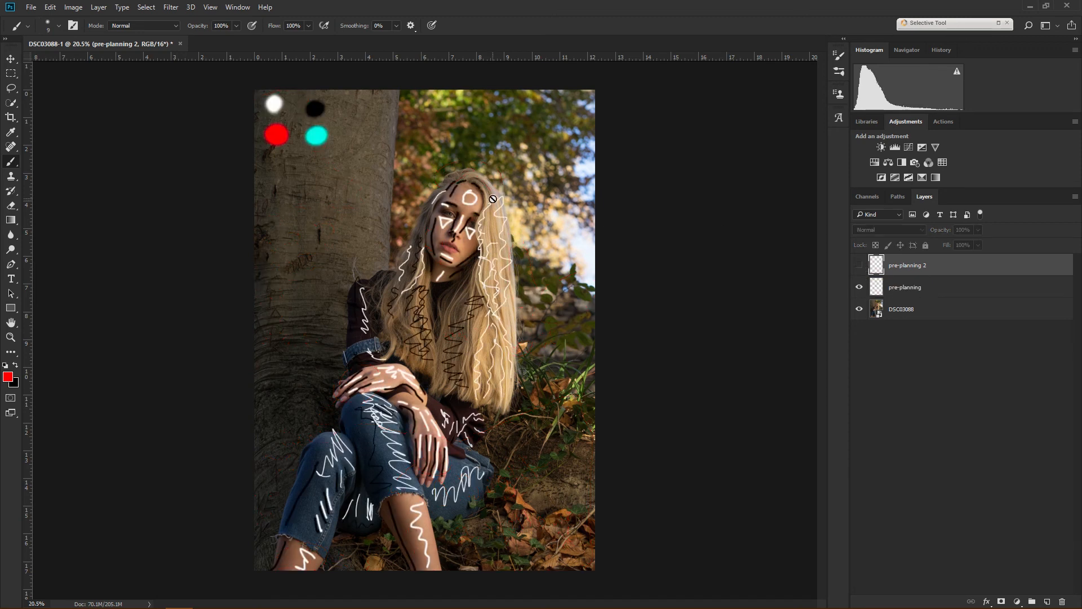
left_click(321, 136, "alt")
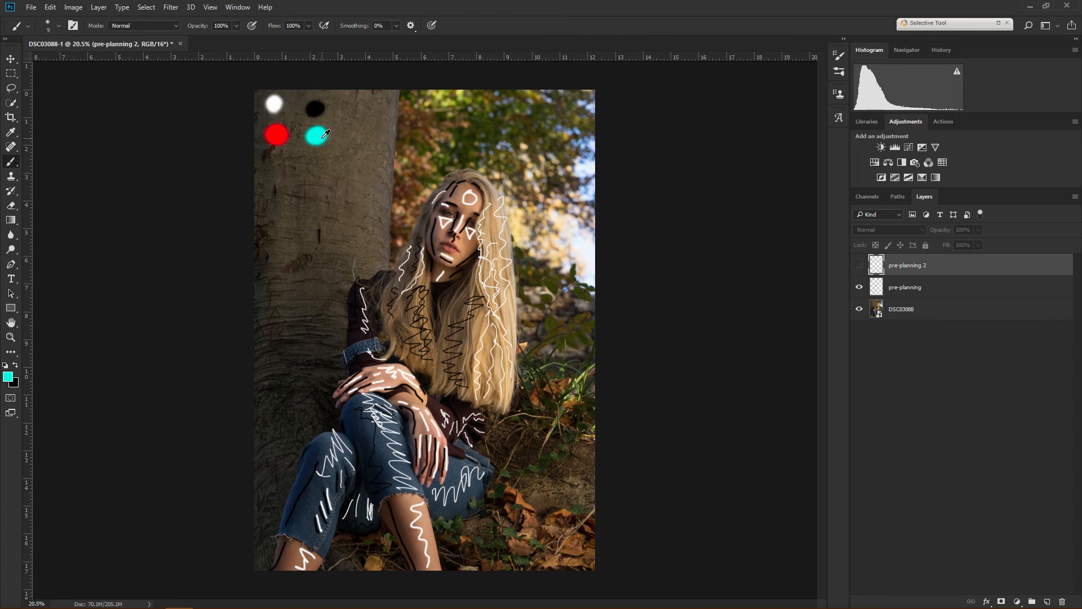
left_click(860, 288)
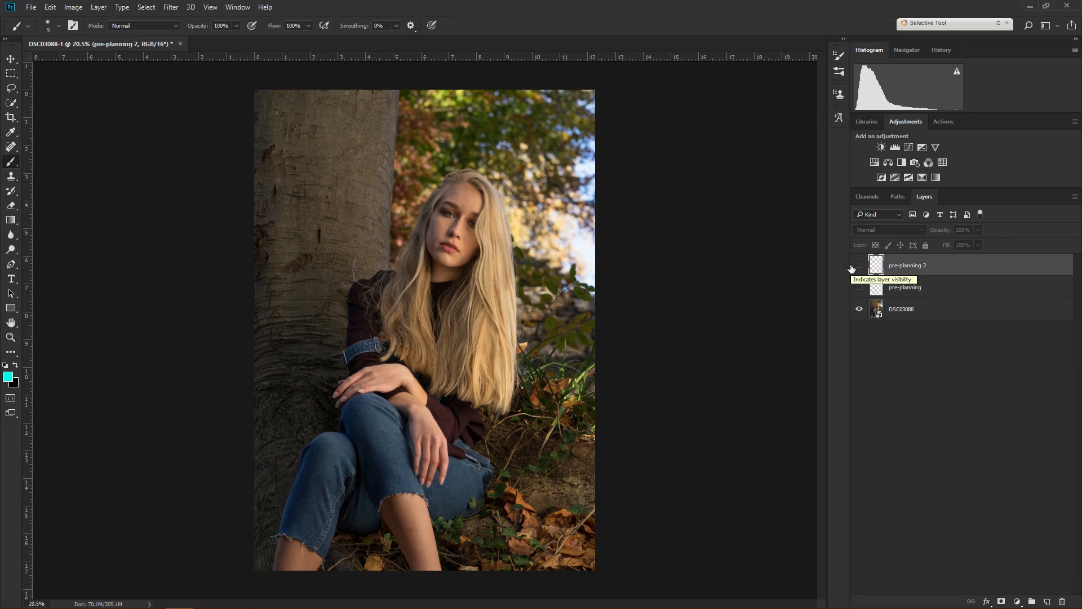
Show the pre-planning 2 layer and outline the bright background area beside the hair in cyan
scroll(510, 248, "up", 3)
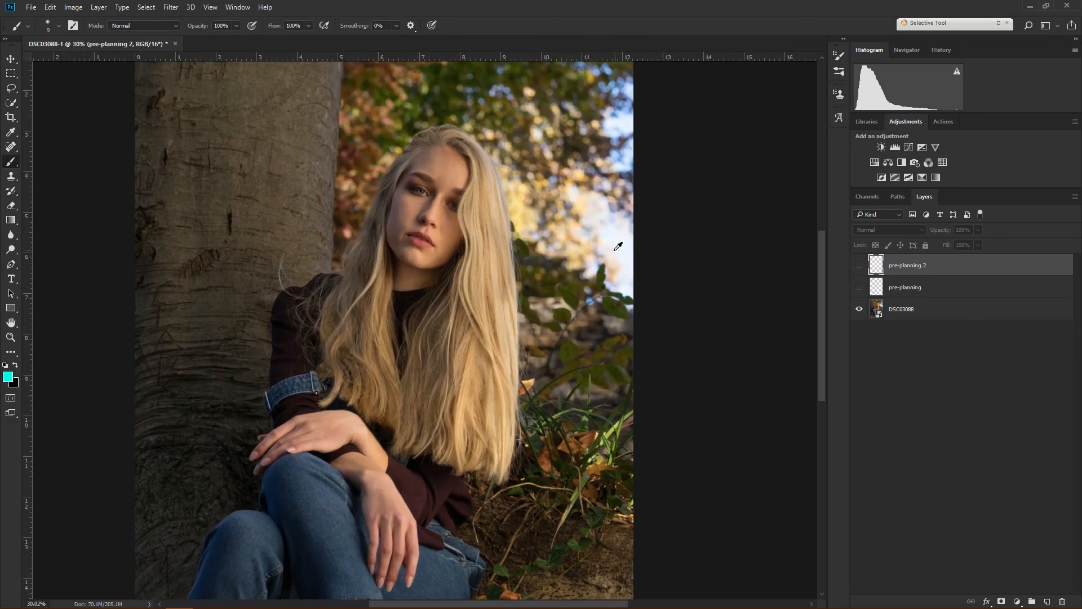
left_click(859, 264)
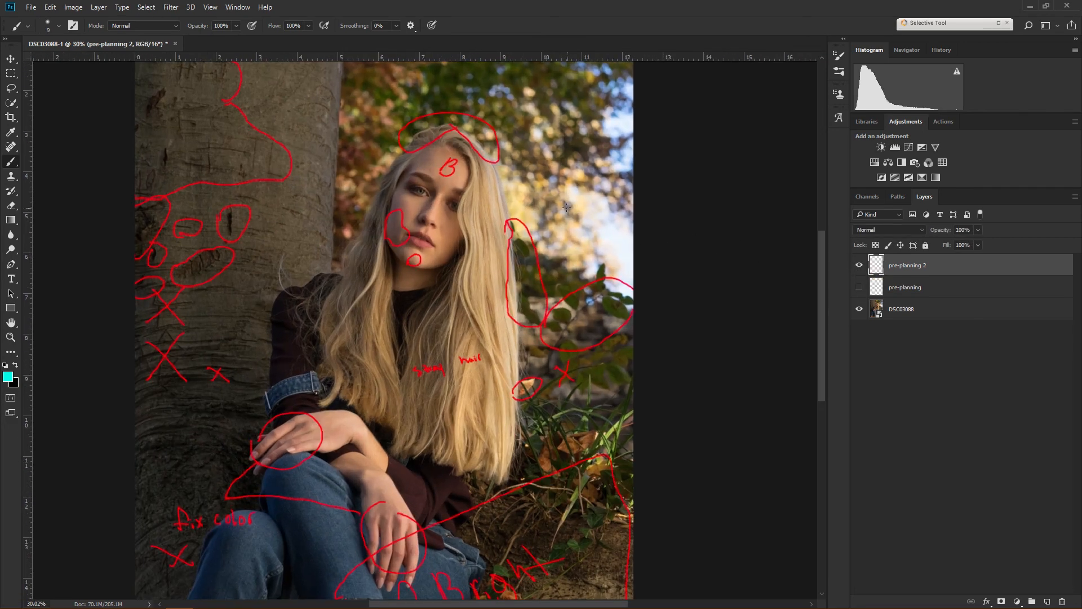
scroll(566, 207, "up", 3)
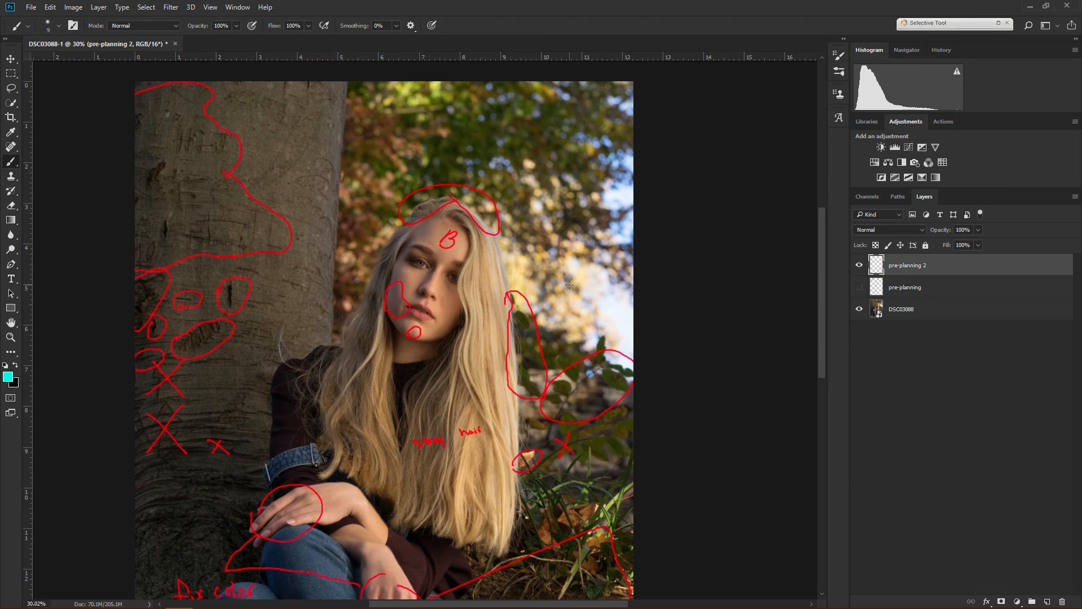
mouse_move(506, 302)
left_mouse_down()
mouse_move(556, 344)
mouse_move(624, 374)
mouse_move(627, 303)
mouse_move(615, 276)
mouse_move(590, 257)
mouse_move(557, 258)
mouse_move(506, 302)
left_mouse_up()
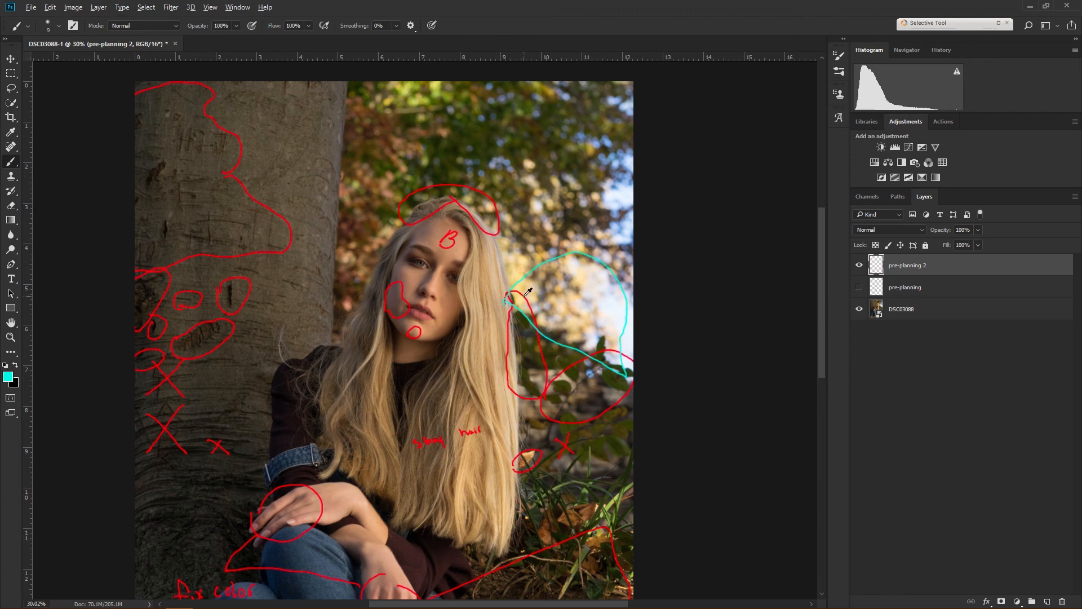
Handwrite "Exp?" in cyan inside the outlined bright background area
scroll(549, 292, "up", 4)
scroll(579, 290, "up", 2)
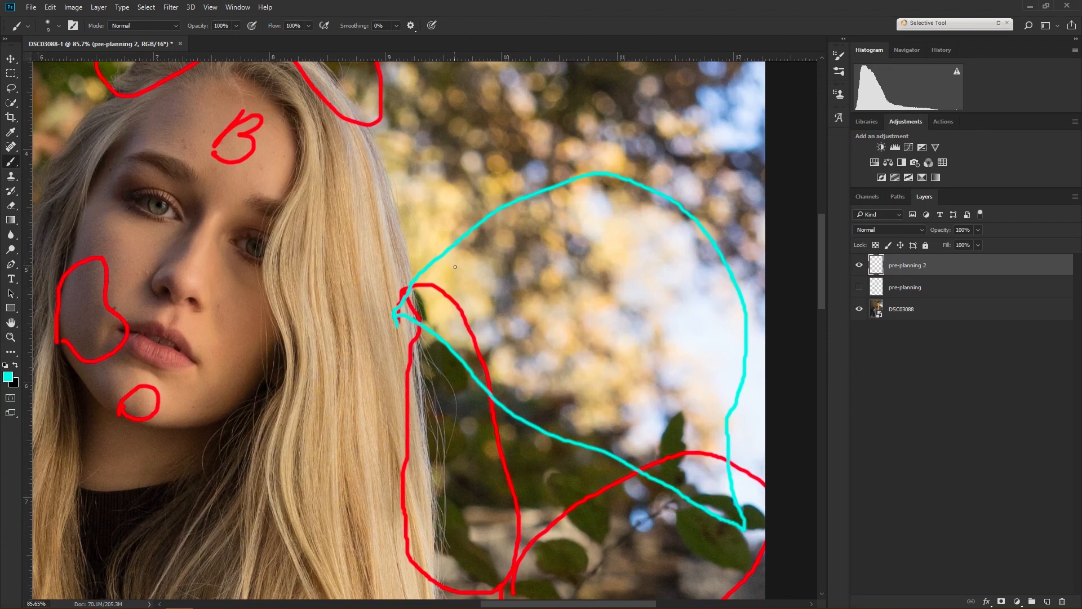
mouse_move(482, 260)
left_mouse_down()
mouse_move(488, 292)
mouse_move(486, 277)
mouse_move(515, 282)
mouse_move(531, 299)
mouse_move(535, 284)
mouse_move(581, 276)
left_mouse_up()
left_click(590, 288)
Hide the pre-planning 2 layer to view the portrait without any markings
scroll(561, 275, "down", 6)
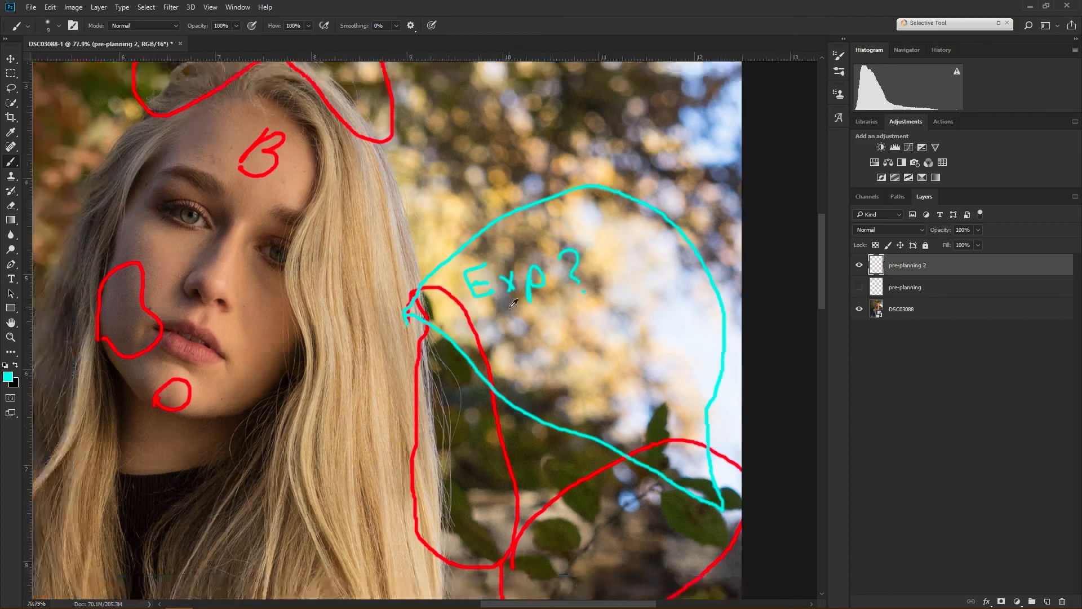
scroll(566, 298, "up", 1)
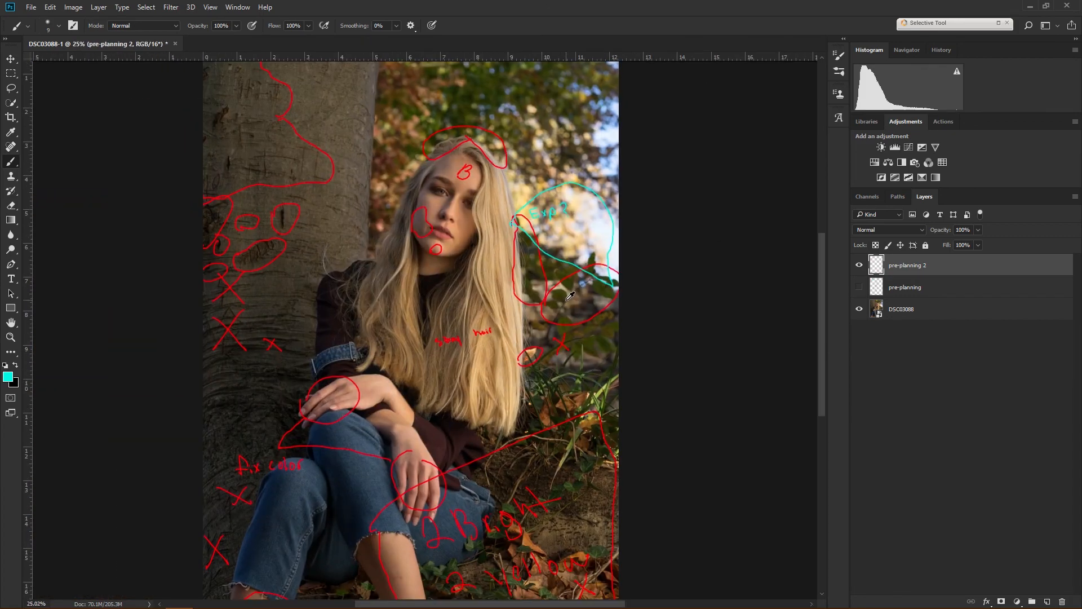
left_click(857, 265)
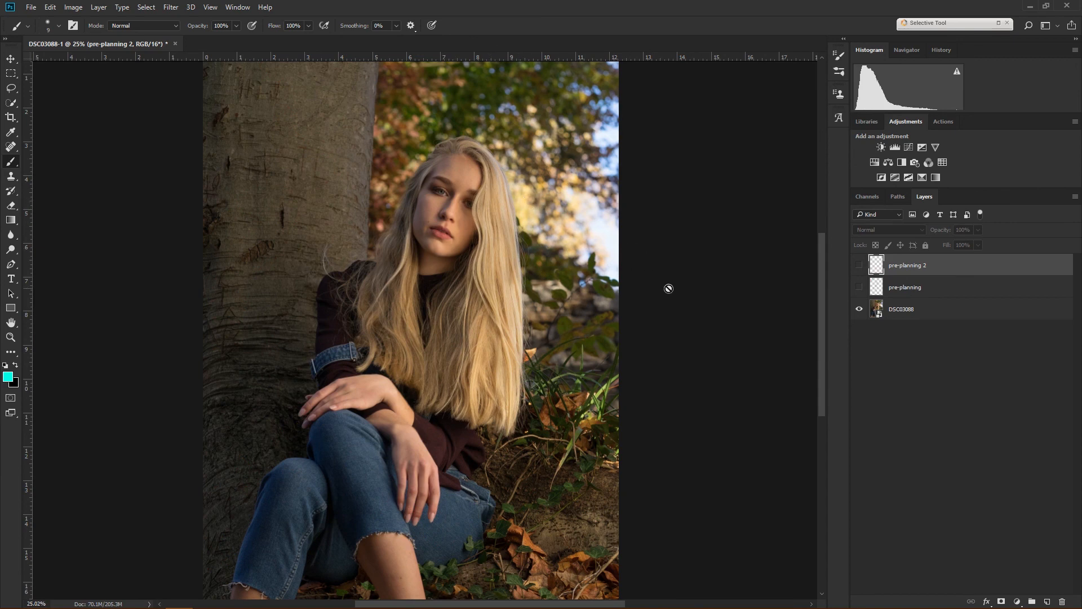
Select the pre-planning and pre-planning 2 layers and put them together in one layer group
scroll(541, 268, "down", 1)
scroll(544, 253, "down", 1)
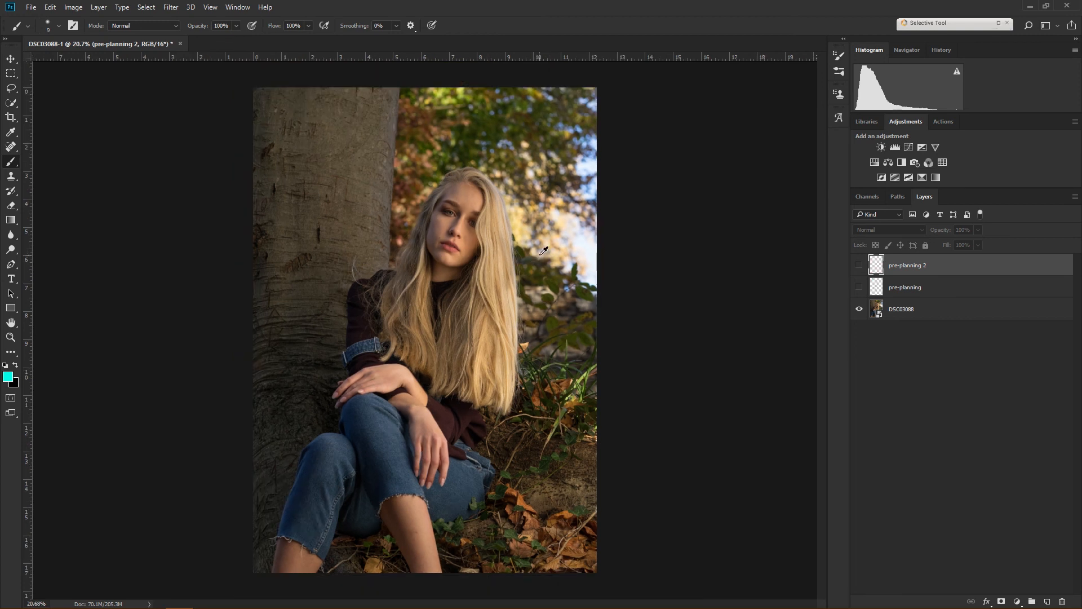
scroll(544, 252, "up", 1)
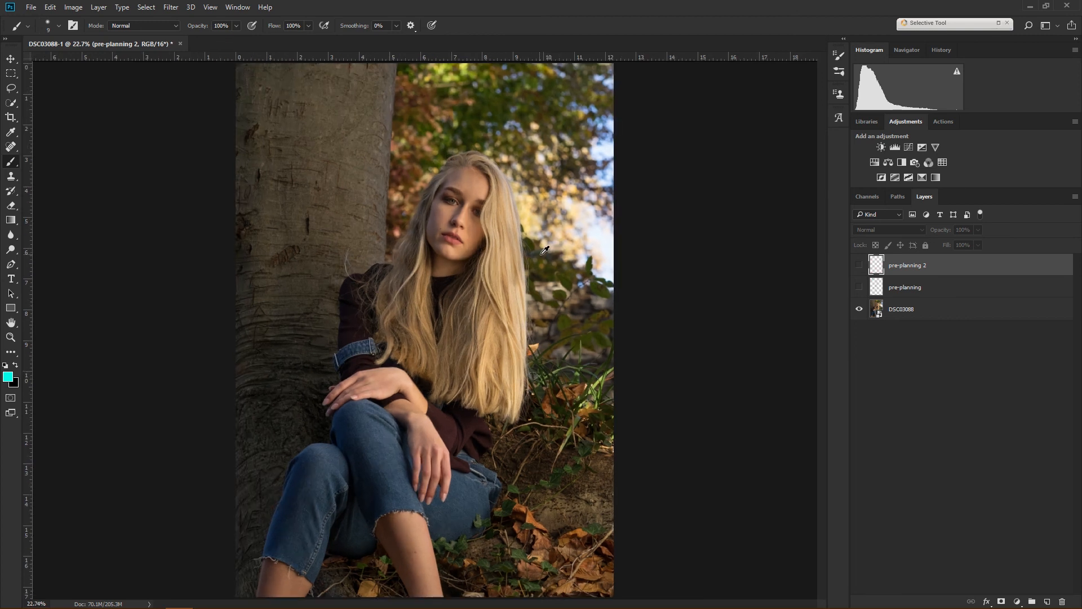
left_click(933, 288, "shift")
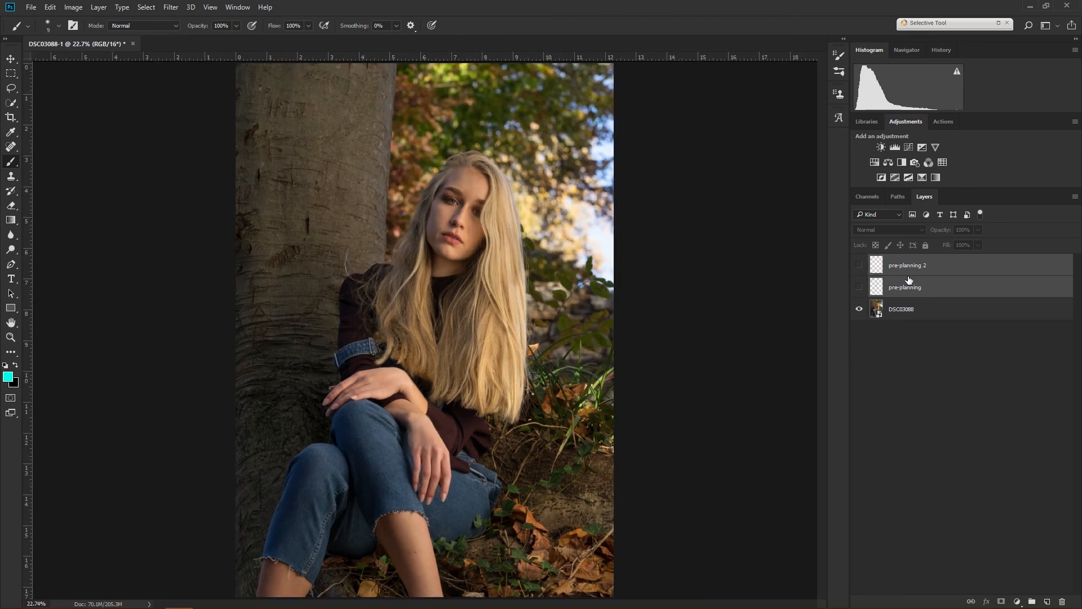
key("ctrl+g")
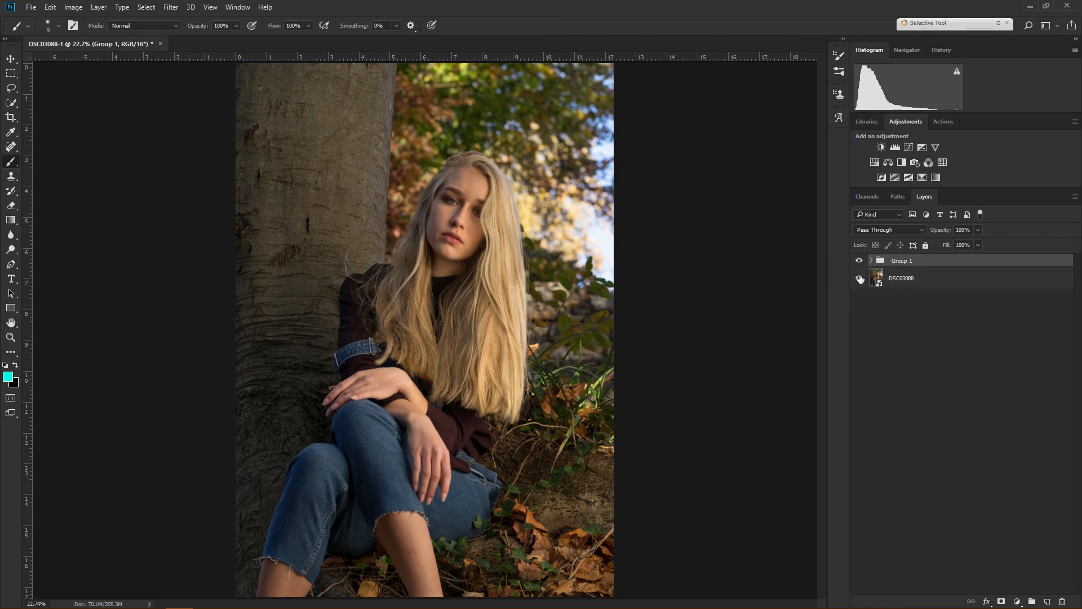
Expand the new layer group and show both pre-planning layers inside it over the portrait
left_click(871, 261)
left_click(859, 278)
left_click(859, 300)
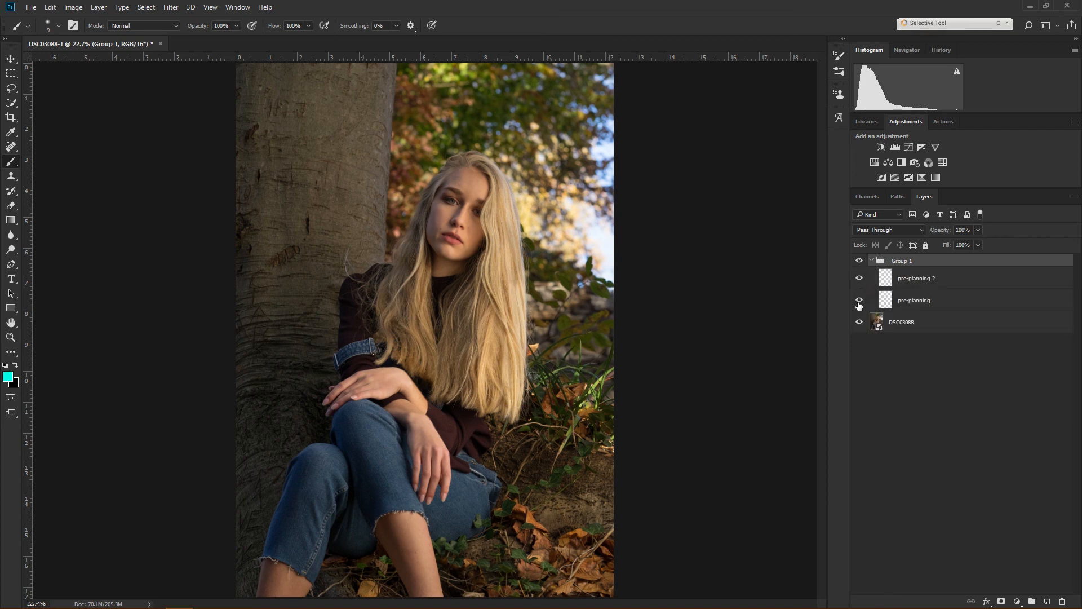
key("ctrl+minus")
key("ctrl+0")
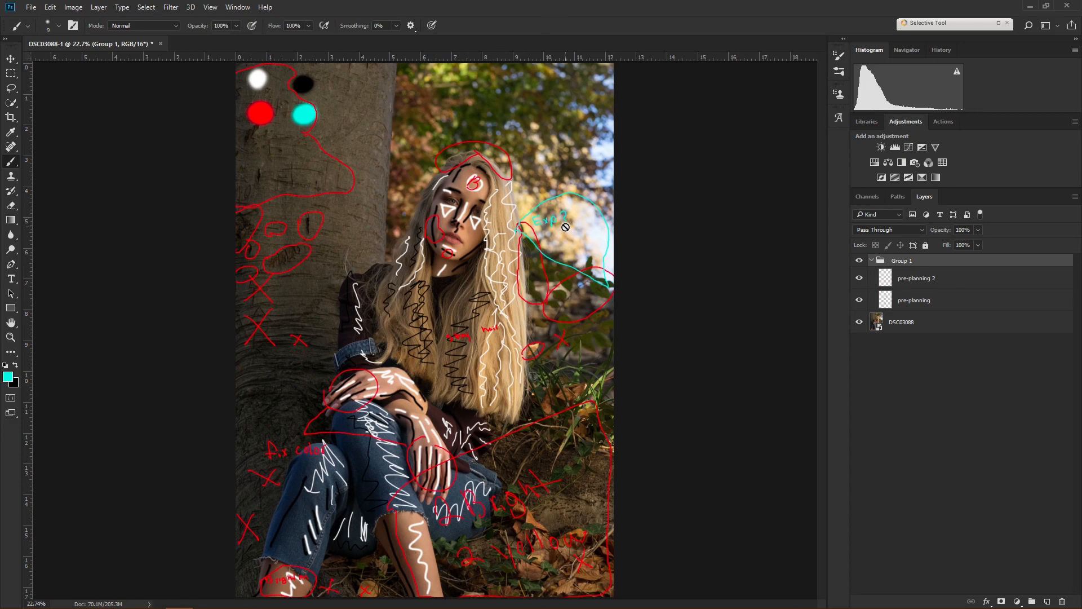
key("ctrl+z")
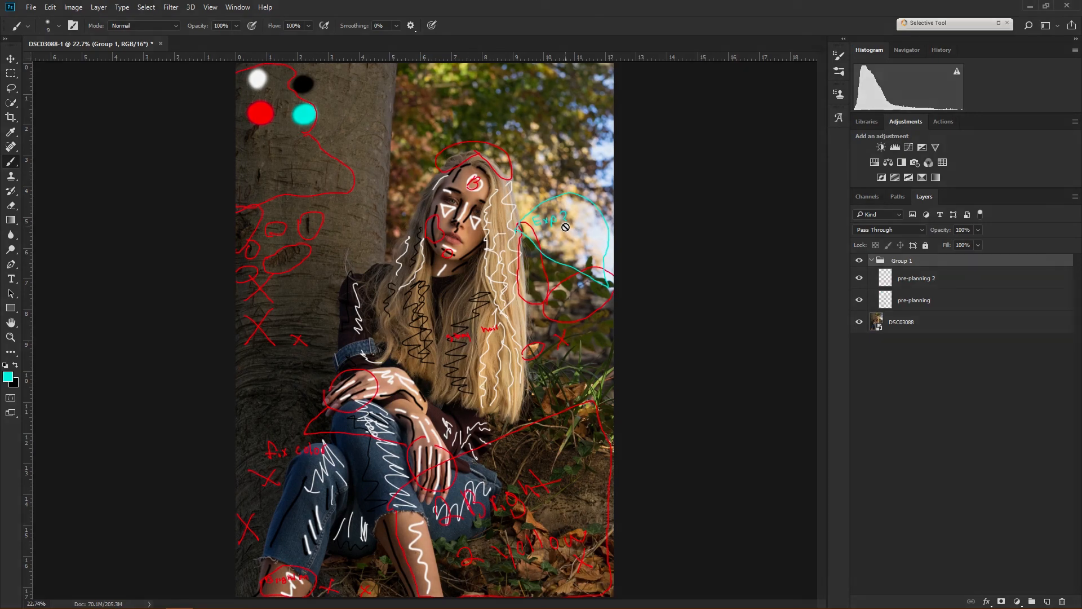